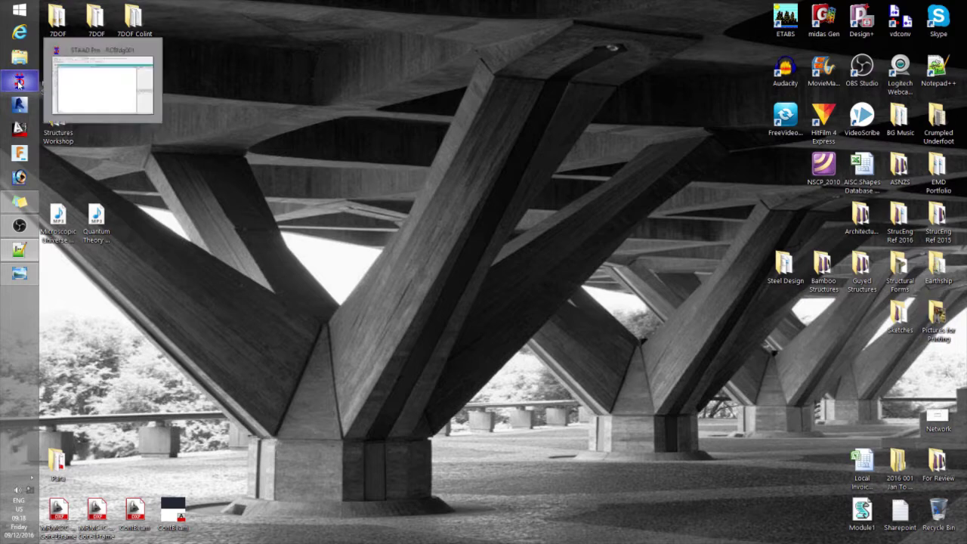
Switch to STAAD.Pro, look at the structure in plan, and add the first node at X 0, Y 3.5, Z 0 m.
{"action": "left_click", "coordinate": [20, 81]}
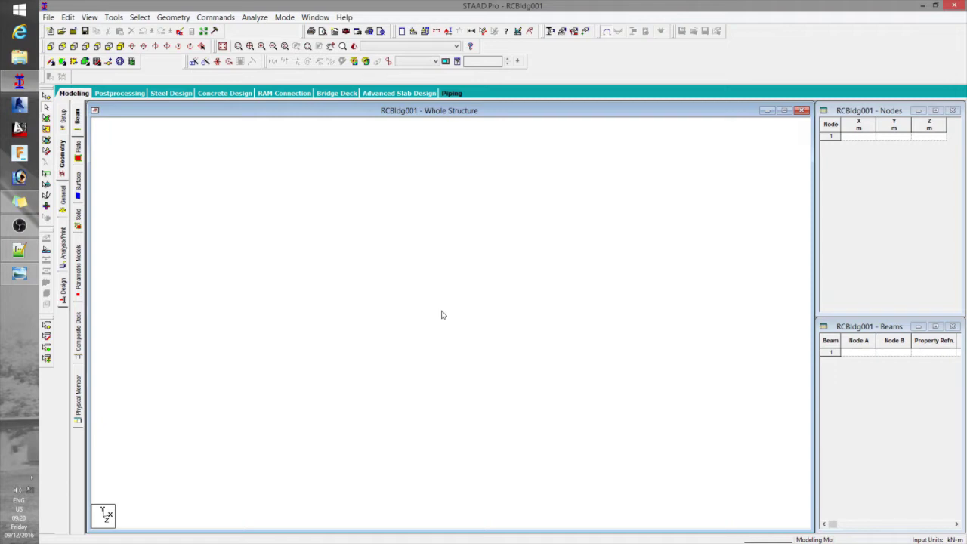
{"action": "left_click", "coordinate": [99, 50]}
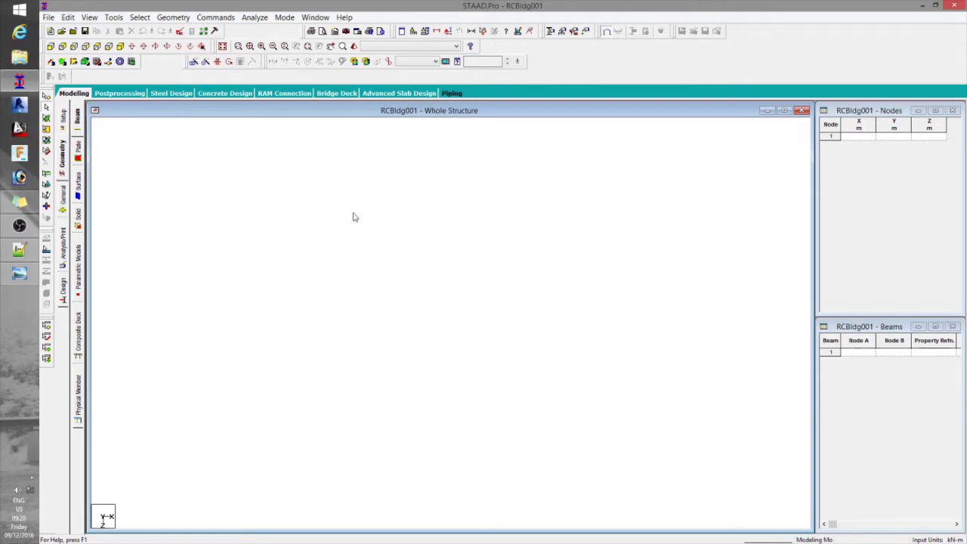
{"action": "left_click", "coordinate": [867, 137]}
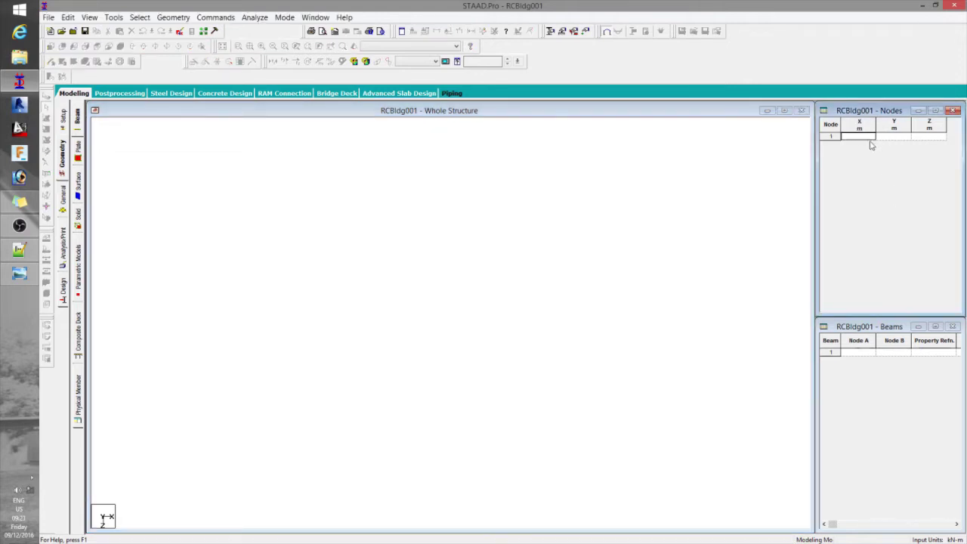
{"action": "type", "text": "0"}
{"action": "key", "text": "Return"}
{"action": "left_click", "coordinate": [896, 137]}
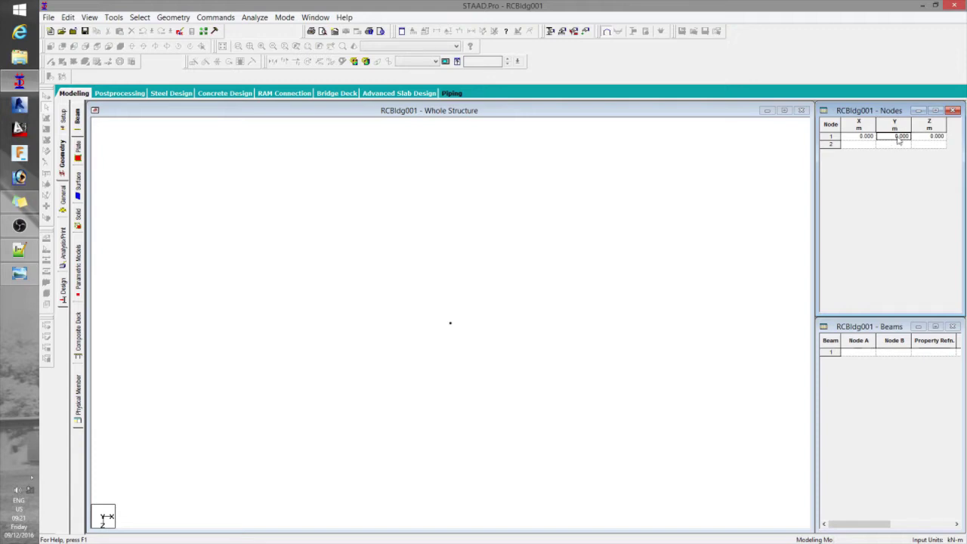
{"action": "left_click", "coordinate": [897, 136]}
Add two more nodes to the node table at X 6, Y 3.5, Z 0 and X 12, Y 3.5, Z 0 m.
{"action": "left_click", "coordinate": [873, 145]}
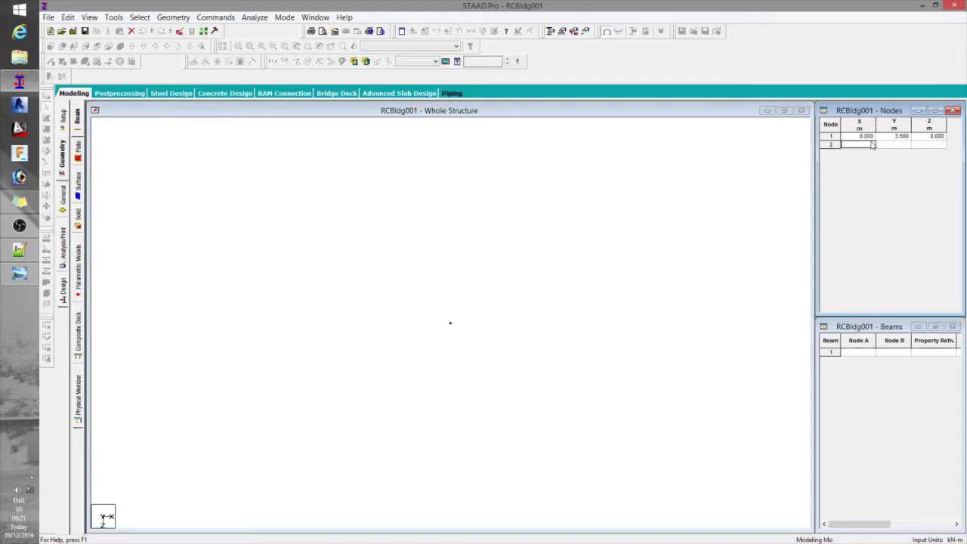
{"action": "type", "text": "6"}
{"action": "key", "text": "Tab"}
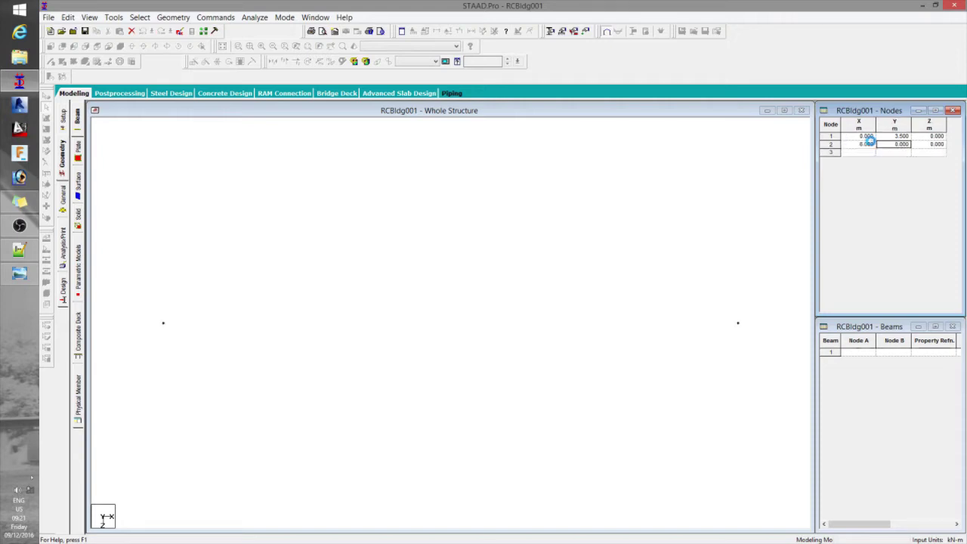
{"action": "type", "text": "3.5"}
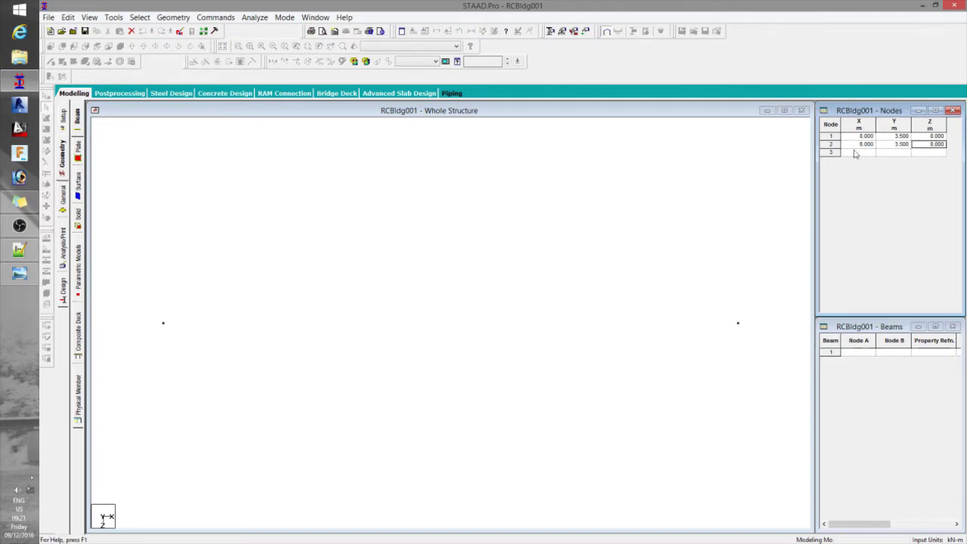
{"action": "left_click", "coordinate": [855, 155]}
{"action": "type", "text": "12"}
{"action": "key", "text": "Tab"}
{"action": "type", "text": "3.5"}
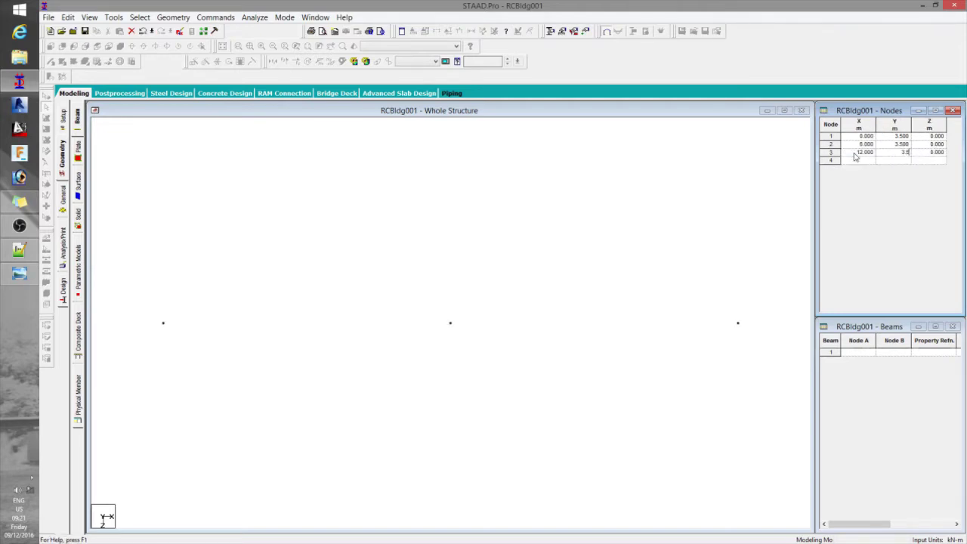
{"action": "key", "text": "Tab"}
{"action": "left_click", "coordinate": [693, 248]}
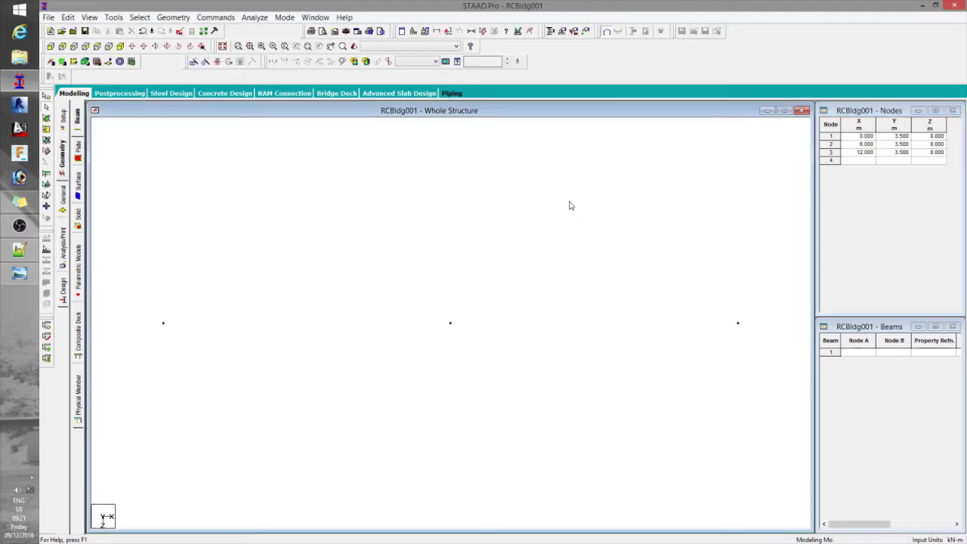
{"action": "scroll", "coordinate": [564, 240], "scroll_direction": "down", "scroll_amount": 3}
{"action": "middle_click_drag", "start_coordinate": [557, 264], "coordinate": [496, 198]}
{"action": "left_click", "coordinate": [173, 17]}
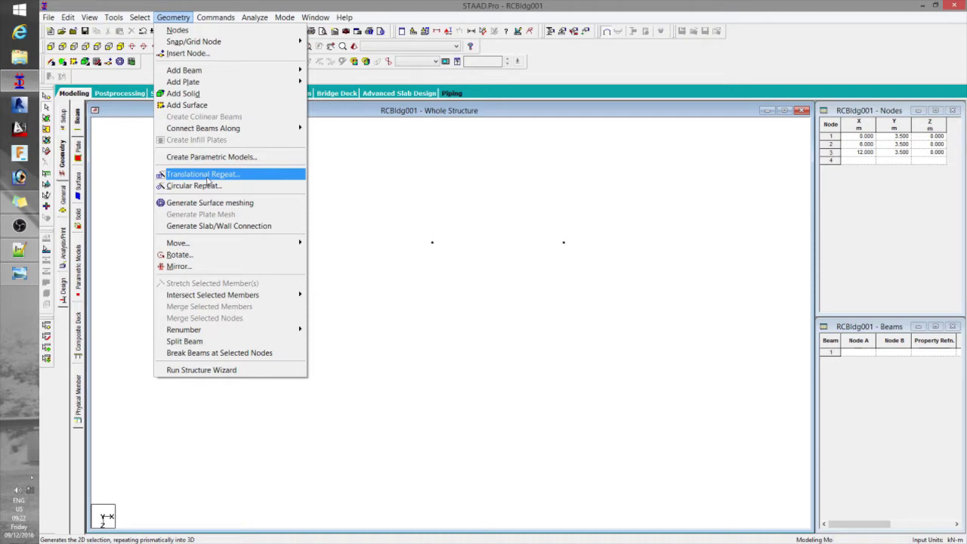
{"action": "left_click", "coordinate": [371, 186]}
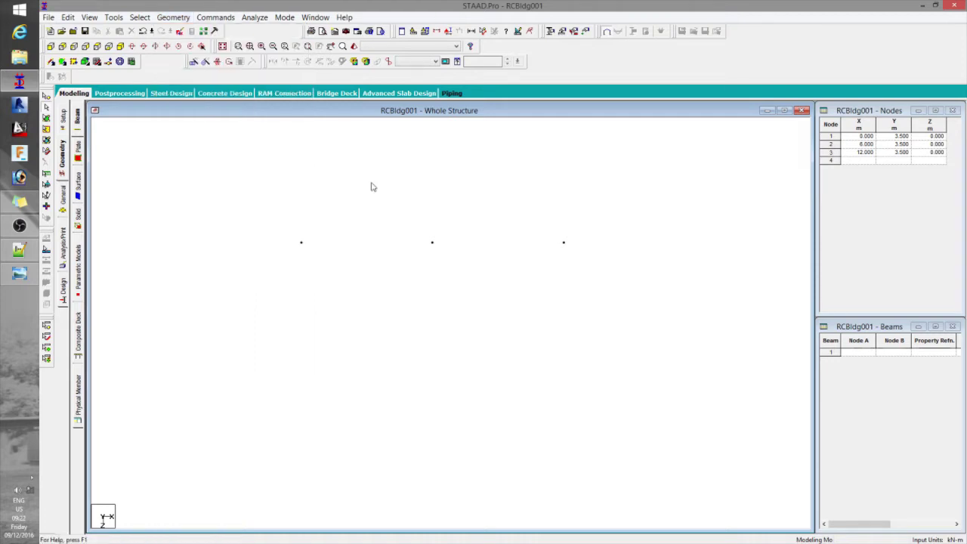
Copy the three nodes with Translational Repeat along global Z, using 5 steps with 6 m spacing.
{"action": "left_click", "coordinate": [47, 96]}
{"action": "left_click_drag", "start_coordinate": [252, 210], "coordinate": [536, 251]}
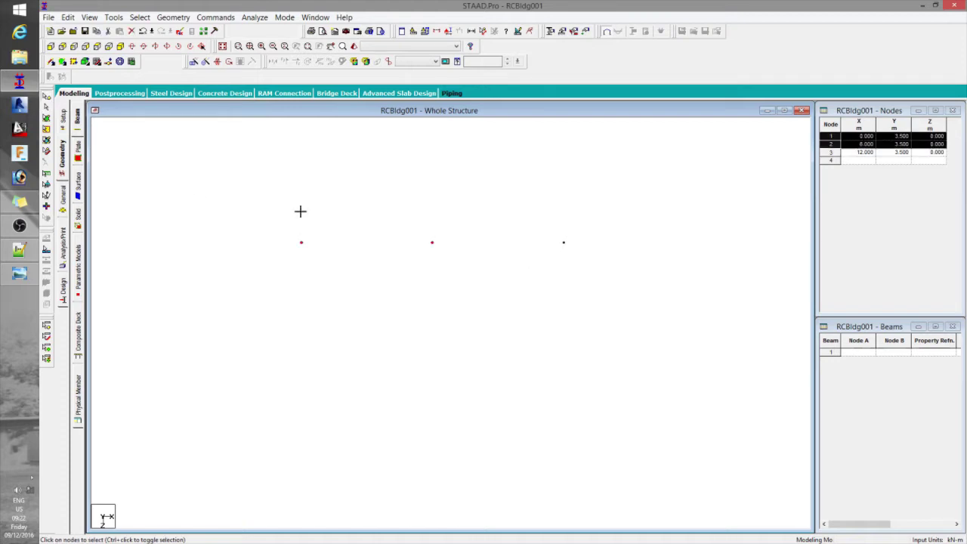
{"action": "left_click_drag", "start_coordinate": [300, 211], "coordinate": [629, 295]}
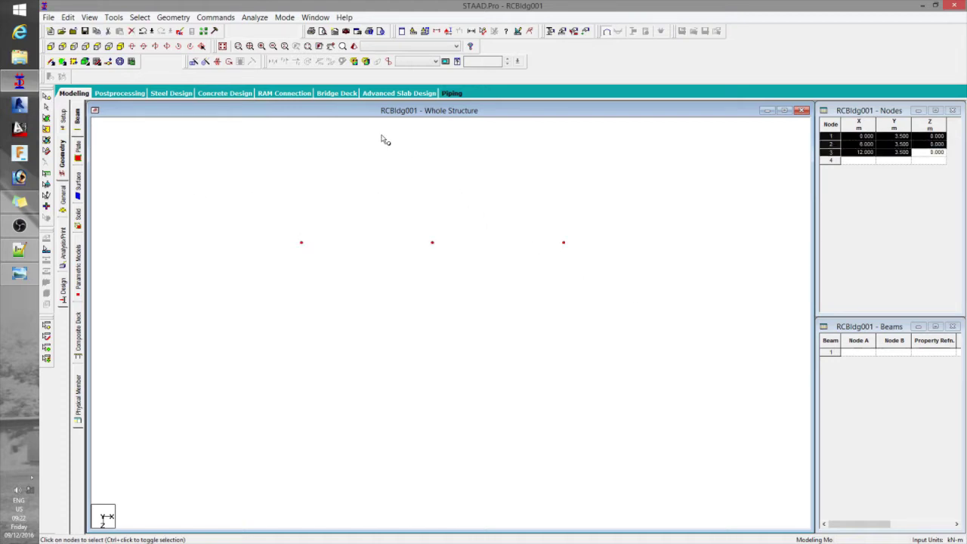
{"action": "left_click", "coordinate": [173, 16]}
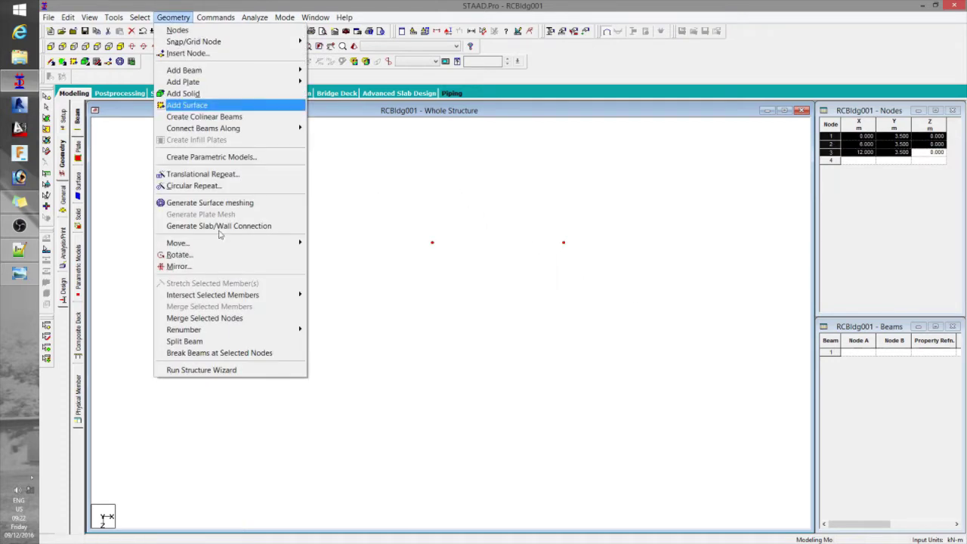
{"action": "left_click", "coordinate": [198, 173]}
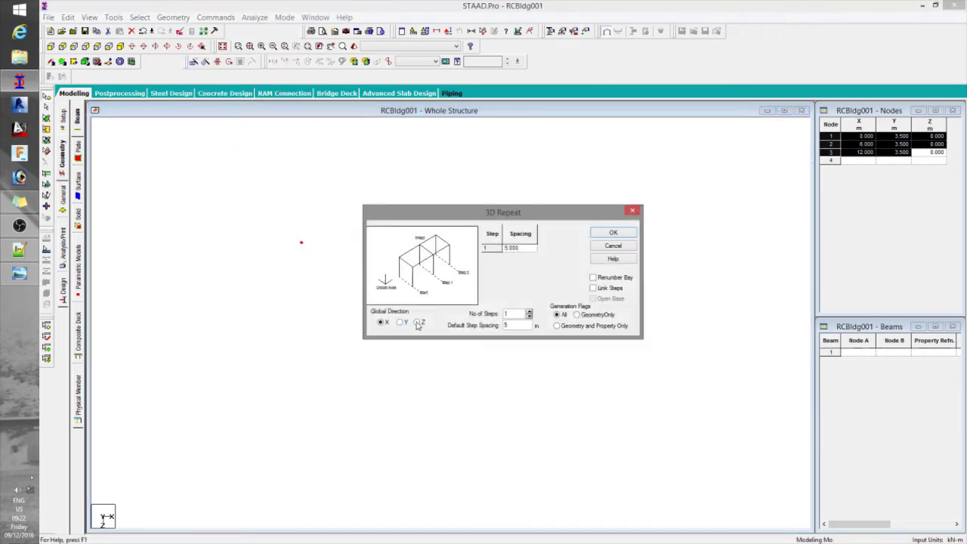
{"action": "left_click", "coordinate": [418, 322]}
{"action": "left_click", "coordinate": [530, 313]}
{"action": "left_click", "coordinate": [530, 312]}
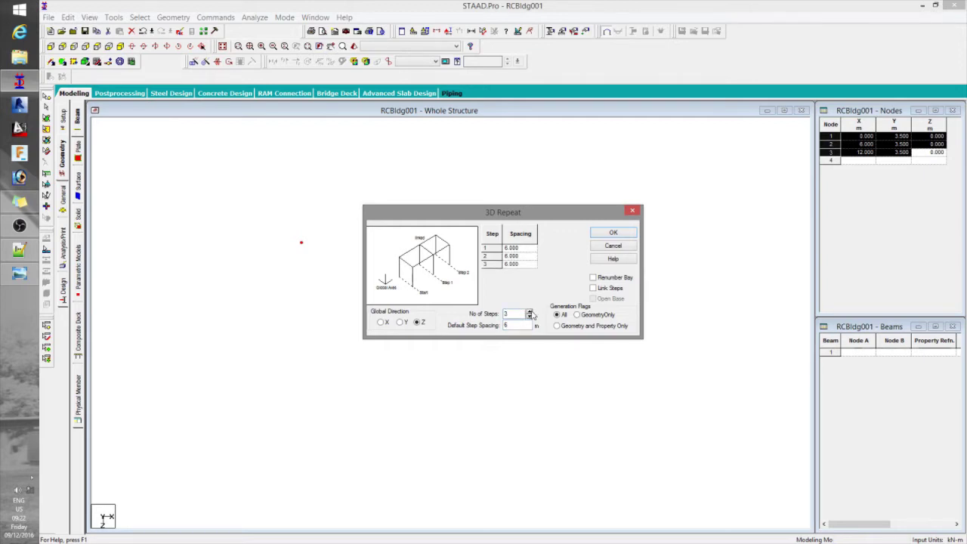
{"action": "left_click", "coordinate": [530, 312]}
{"action": "left_click", "coordinate": [529, 312]}
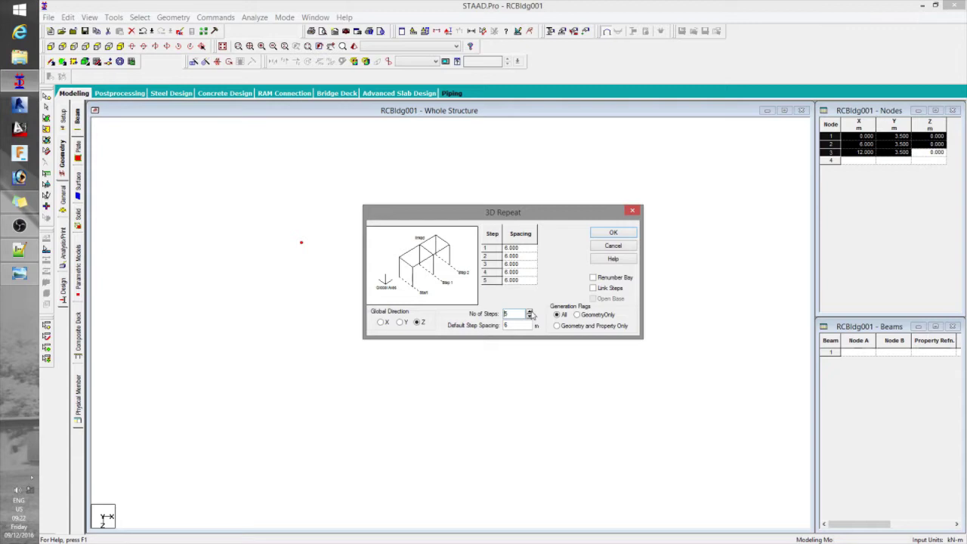
{"action": "left_click", "coordinate": [607, 235]}
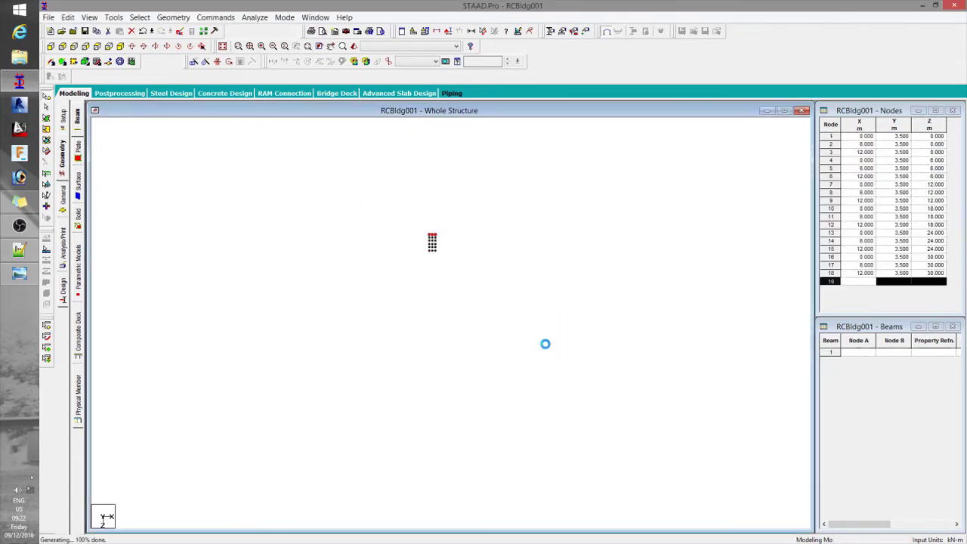
{"action": "left_click", "coordinate": [222, 46]}
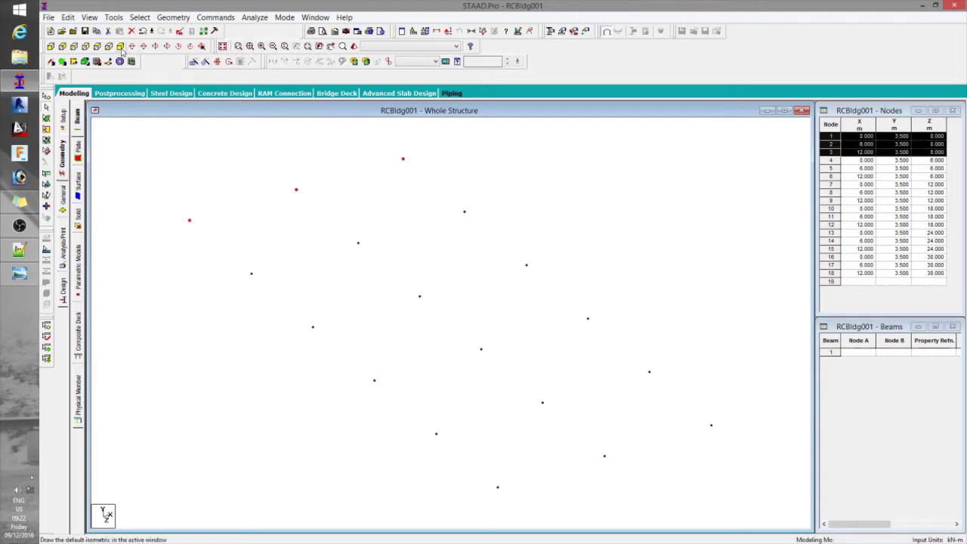
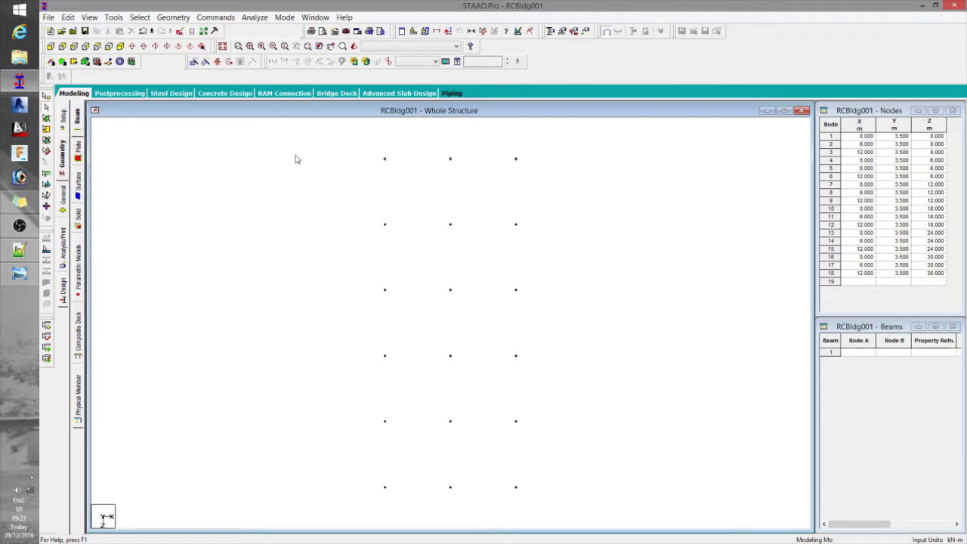
Select all the nodes of the grid and connect them with beams along the X axis.
{"action": "left_click", "coordinate": [47, 96]}
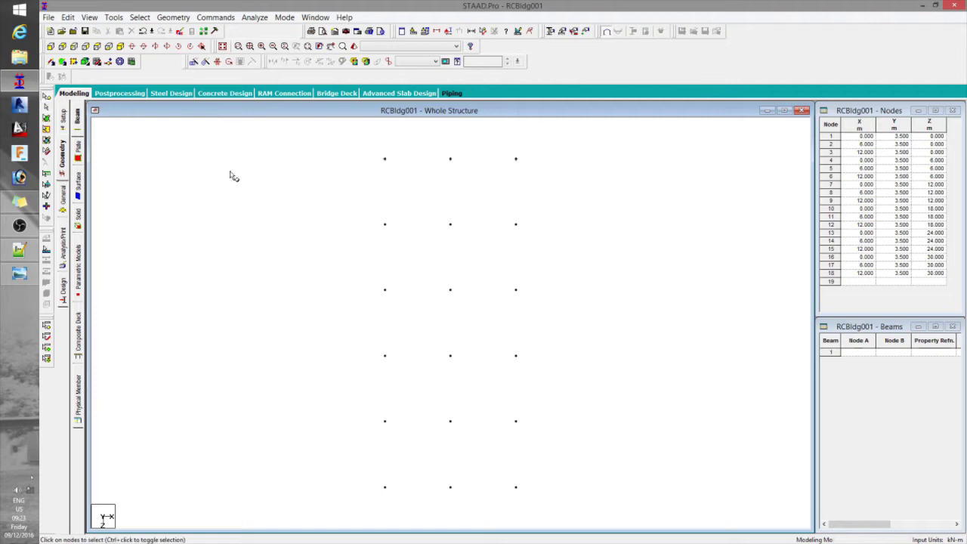
{"action": "key", "text": "ctrl+a"}
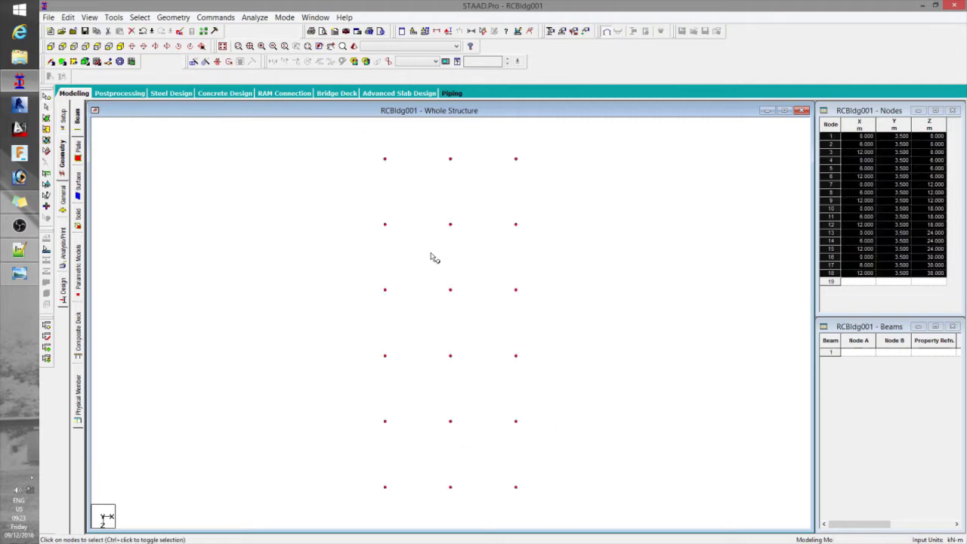
{"action": "left_click", "coordinate": [181, 19]}
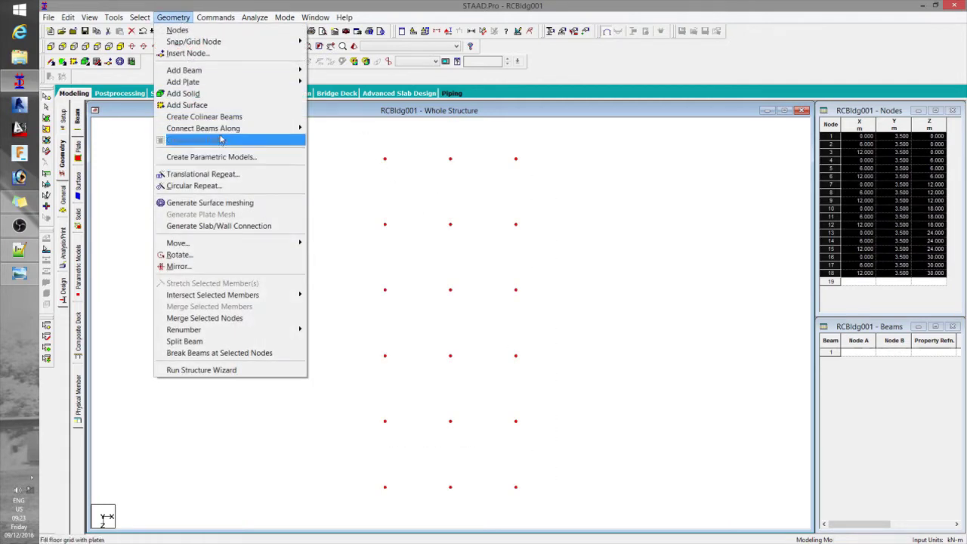
{"action": "left_click", "coordinate": [317, 128]}
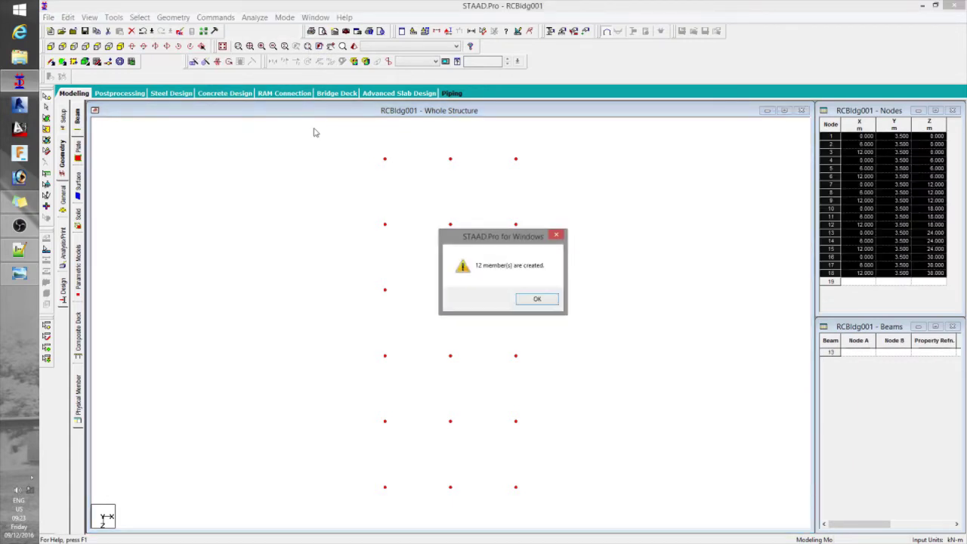
{"action": "key", "text": "Return"}
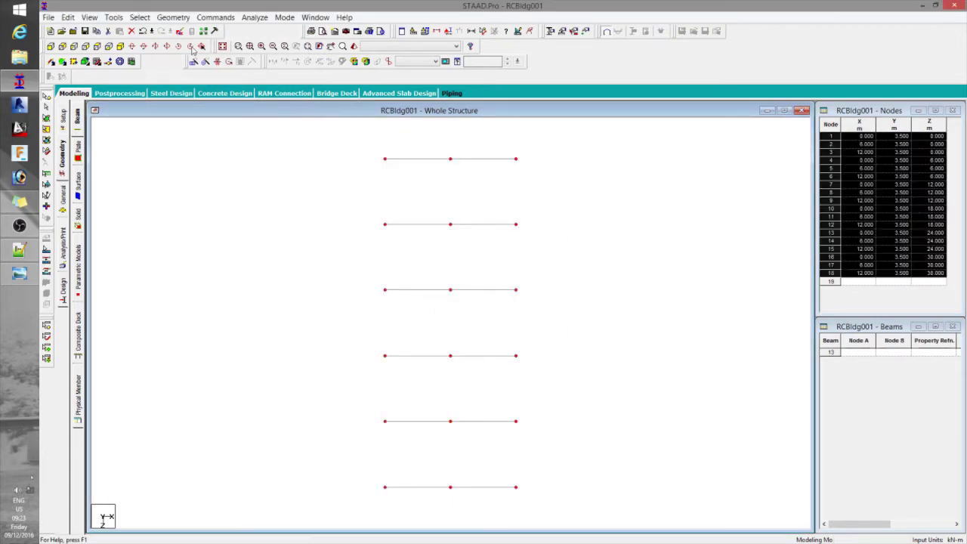
Reselect all the grid nodes and connect them with beams along the Z axis.
{"action": "left_click", "coordinate": [364, 161]}
{"action": "left_click_drag", "start_coordinate": [344, 139], "coordinate": [531, 519]}
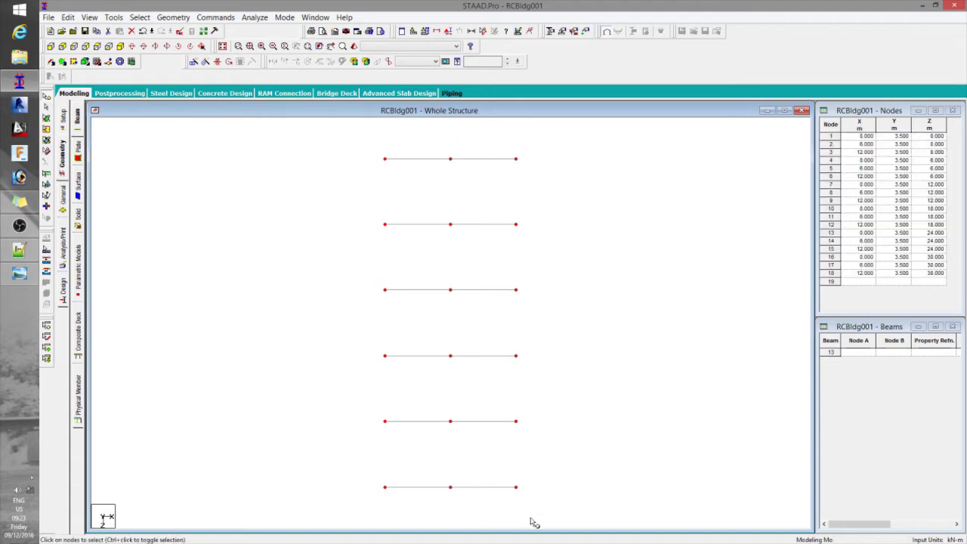
{"action": "left_click", "coordinate": [172, 22]}
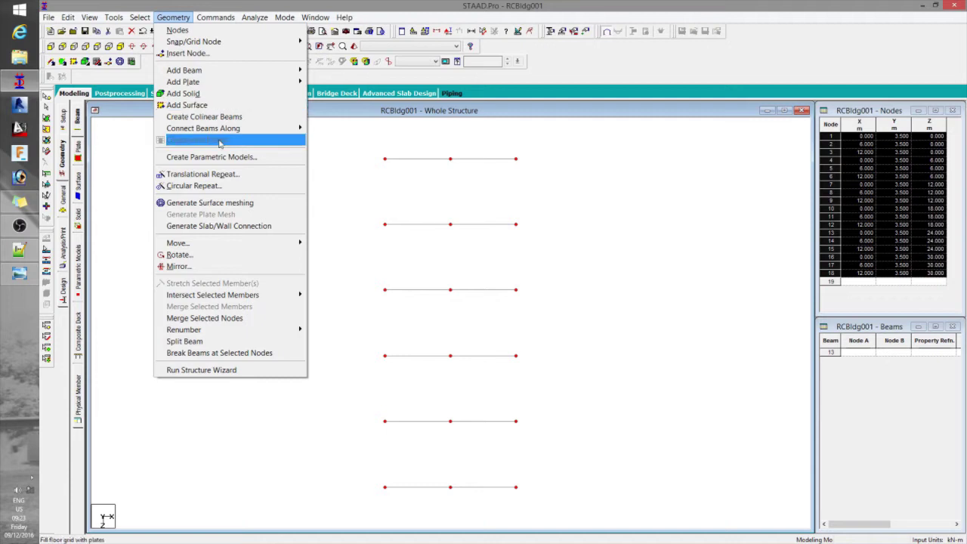
{"action": "mouse_move", "coordinate": [297, 134]}
{"action": "left_click", "coordinate": [327, 152]}
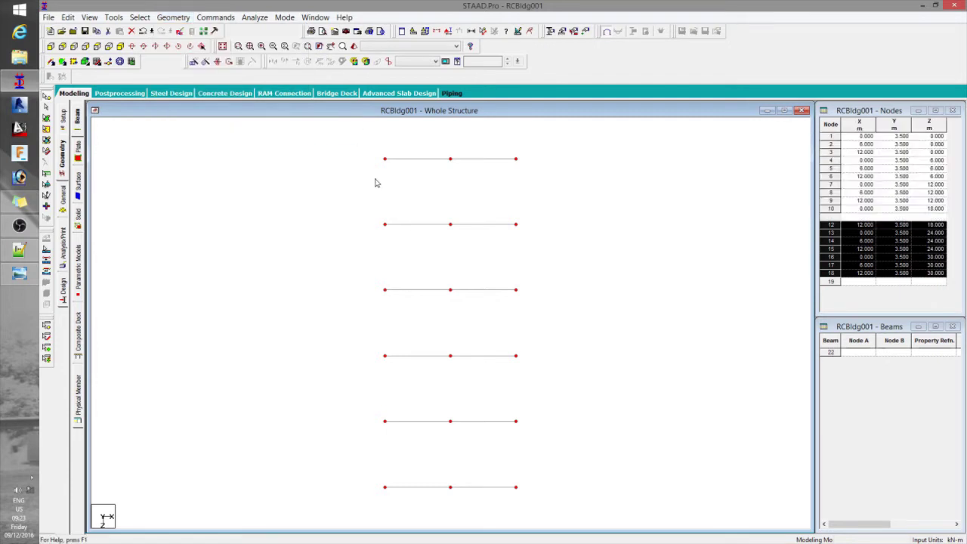
{"action": "left_click", "coordinate": [541, 298]}
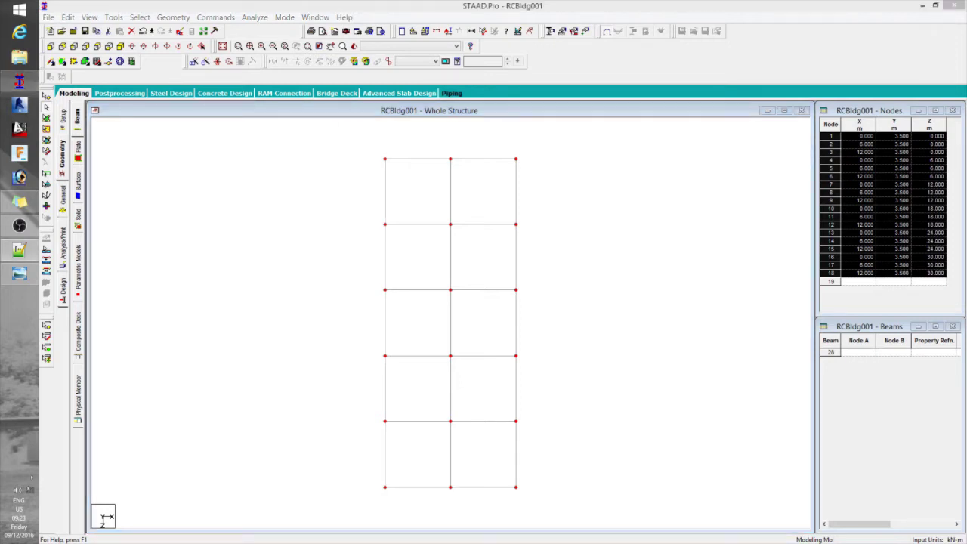
{"action": "left_click", "coordinate": [635, 240]}
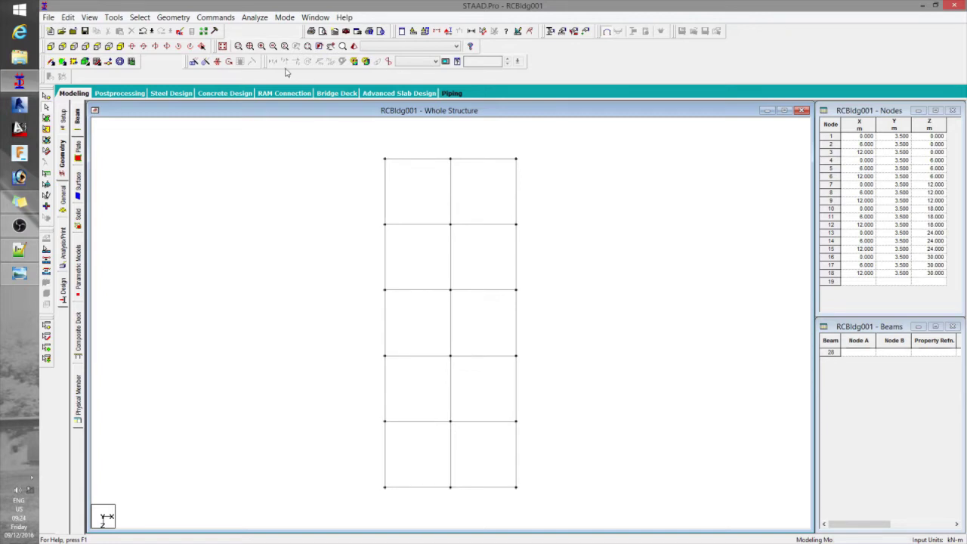
{"action": "left_click", "coordinate": [163, 17]}
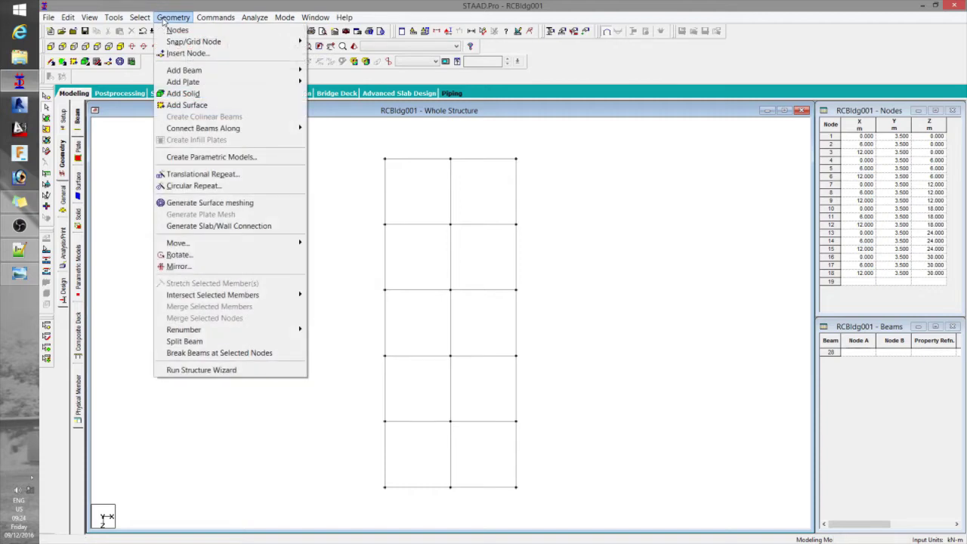
{"action": "mouse_move", "coordinate": [204, 335]}
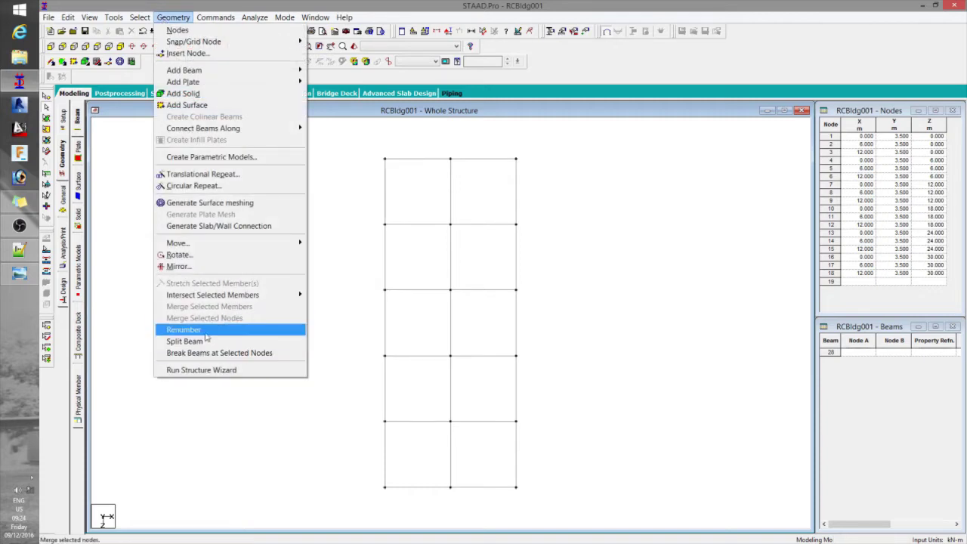
{"action": "left_click", "coordinate": [344, 211]}
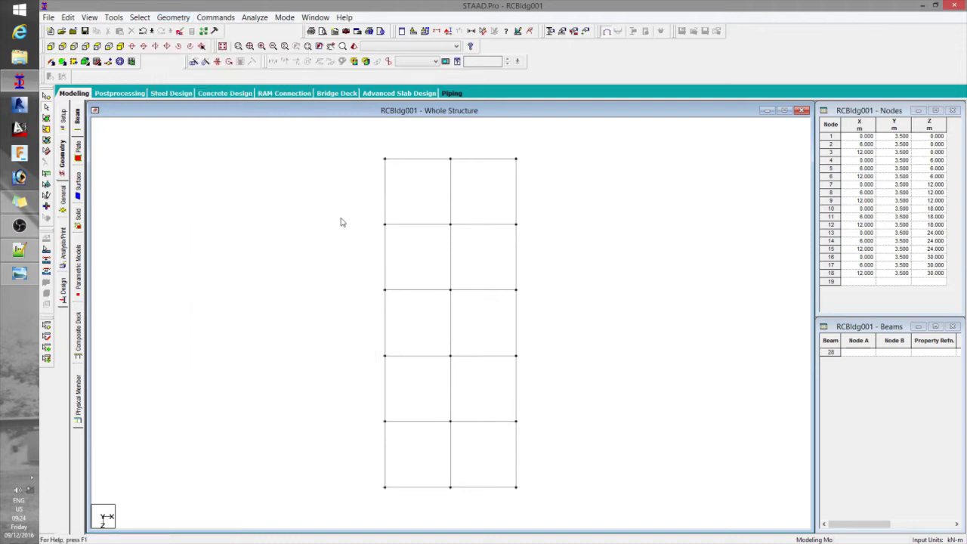
{"action": "left_click_drag", "start_coordinate": [436, 504], "coordinate": [417, 160]}
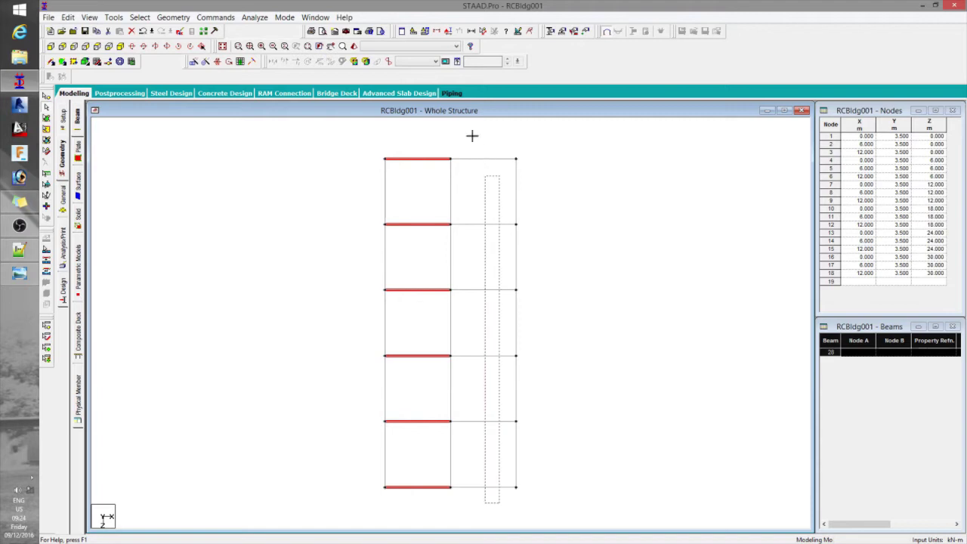
{"action": "left_click", "coordinate": [173, 17]}
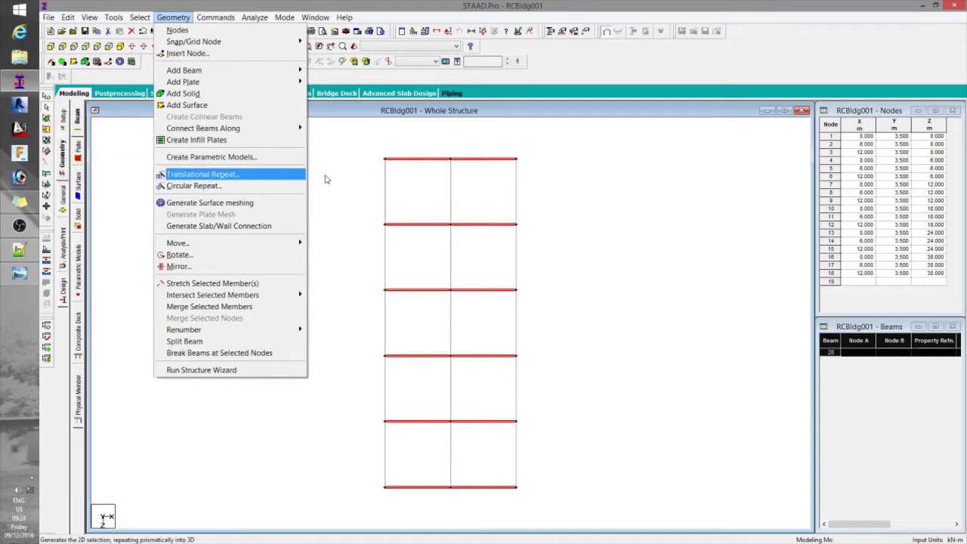
{"action": "left_click", "coordinate": [335, 177]}
{"action": "left_click", "coordinate": [46, 106]}
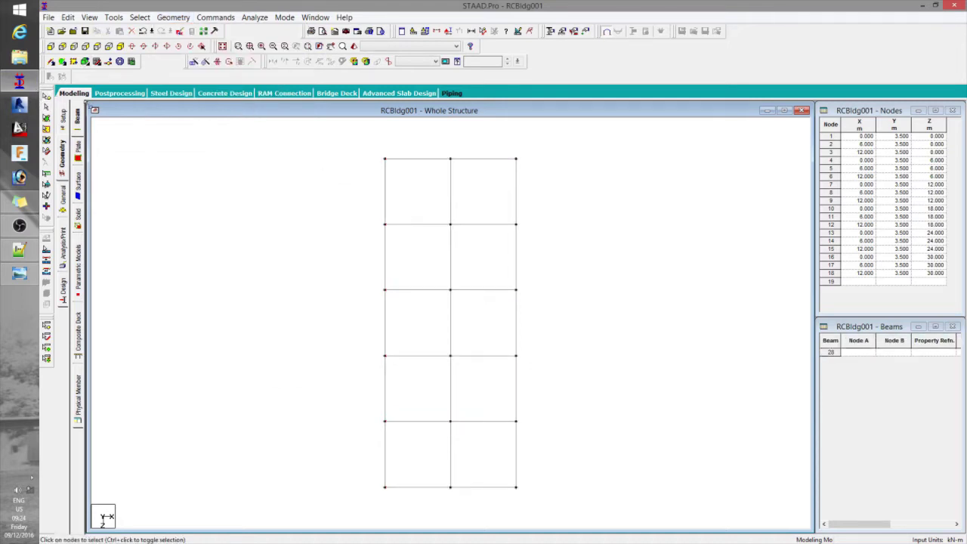
{"action": "left_click_drag", "start_coordinate": [350, 142], "coordinate": [403, 517]}
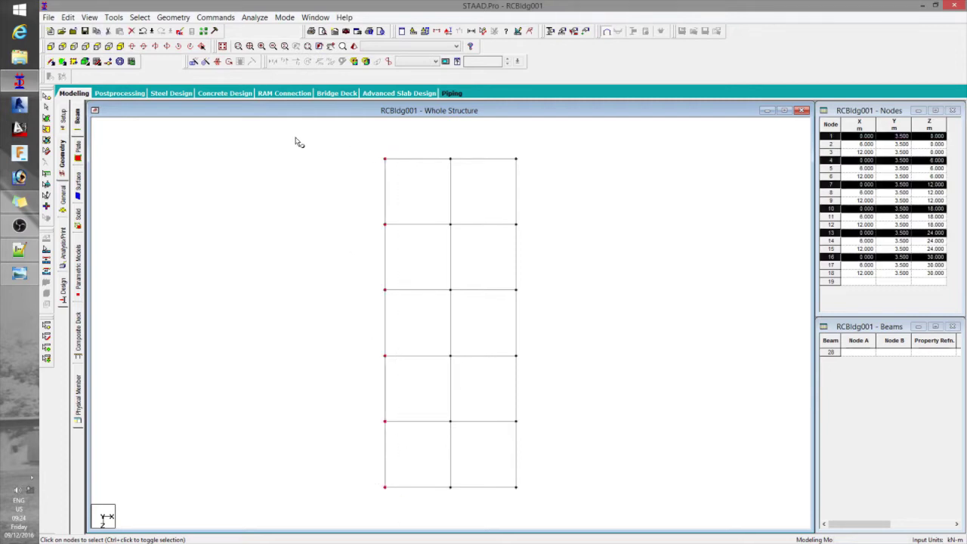
{"action": "left_click", "coordinate": [314, 185]}
Select all the beams running along X in both bays and split each one by adding 2 equally spaced points.
{"action": "left_click_drag", "start_coordinate": [436, 500], "coordinate": [394, 133]}
{"action": "left_click_drag", "start_coordinate": [485, 382], "coordinate": [466, 134], "text": "ctrl"}
{"action": "left_click", "coordinate": [187, 18]}
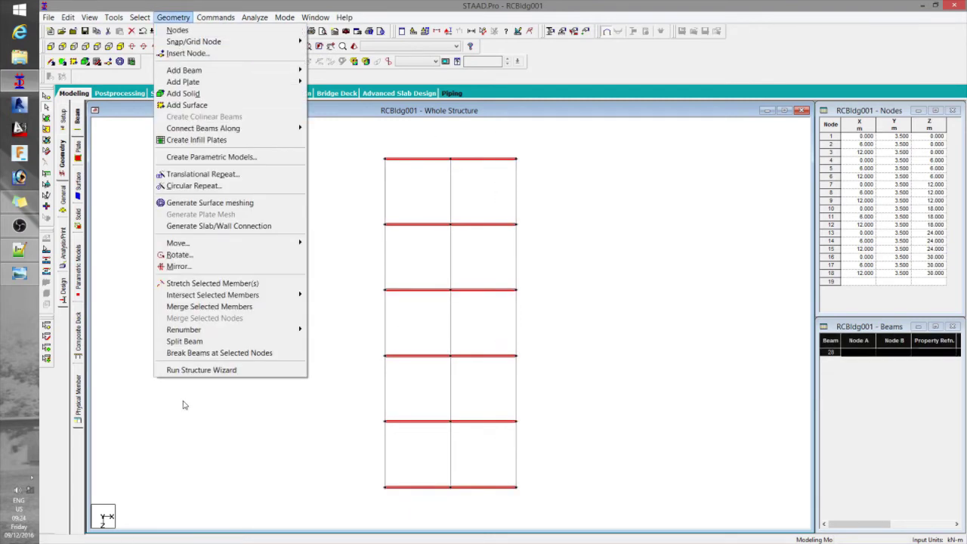
{"action": "left_click", "coordinate": [197, 343]}
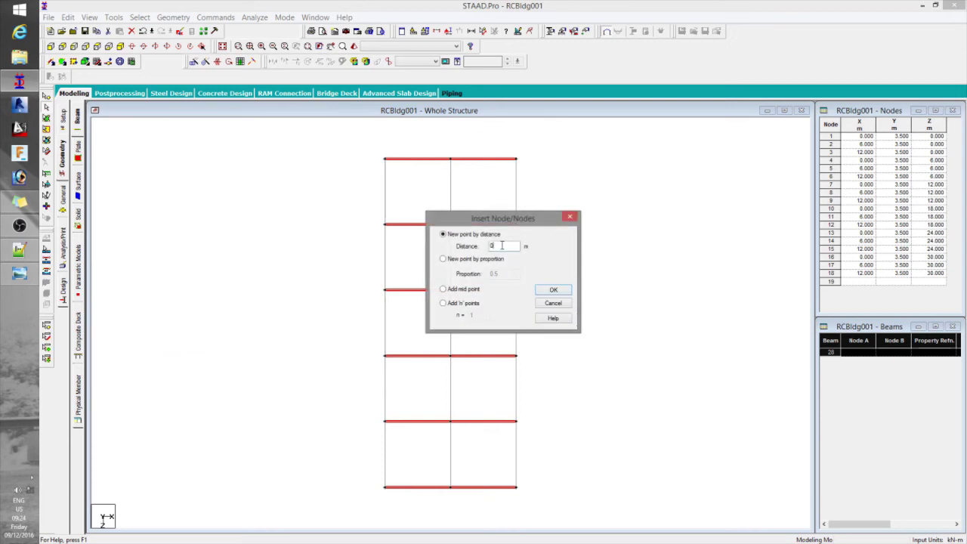
{"action": "left_click", "coordinate": [460, 259]}
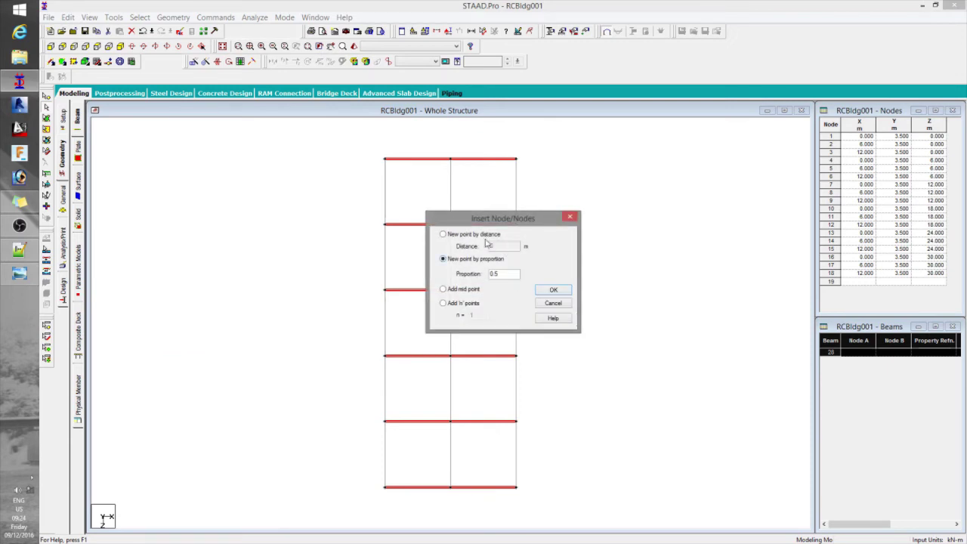
{"action": "left_click", "coordinate": [458, 304]}
{"action": "double_click", "coordinate": [475, 315]}
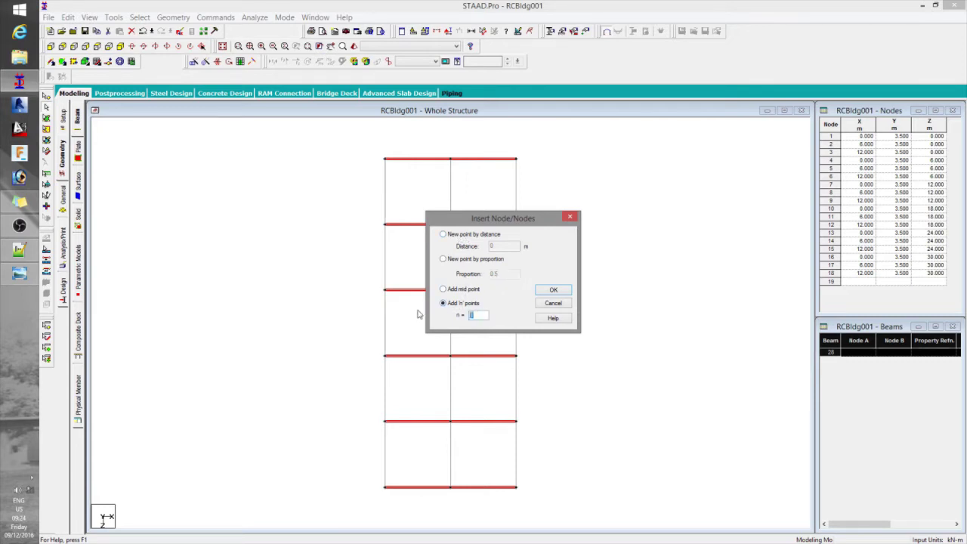
{"action": "type", "text": "2"}
{"action": "left_click", "coordinate": [552, 292]}
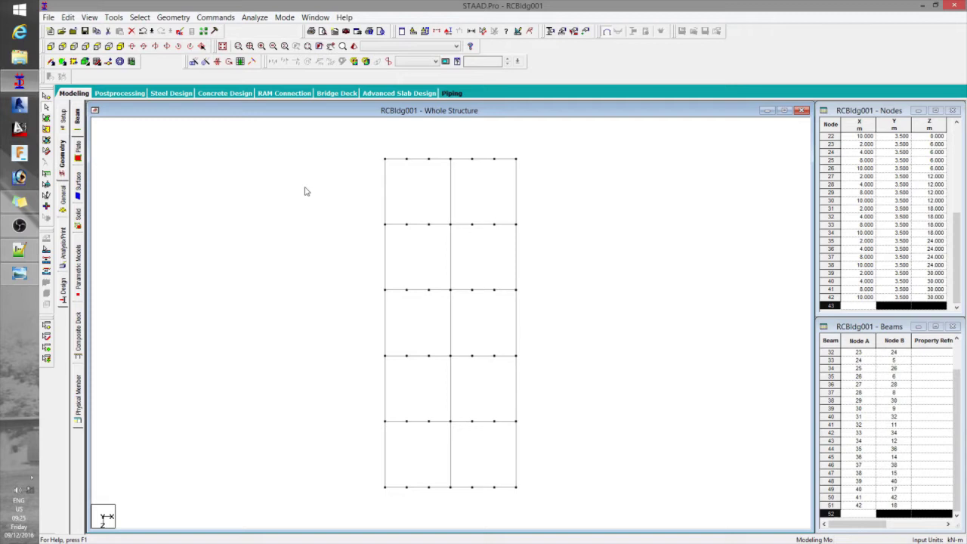
Select all the intermediate nodes at X 2, 4, 8 and 10 m and connect them with beams along the Z axis.
{"action": "left_click", "coordinate": [47, 94]}
{"action": "left_click_drag", "start_coordinate": [398, 142], "coordinate": [443, 495]}
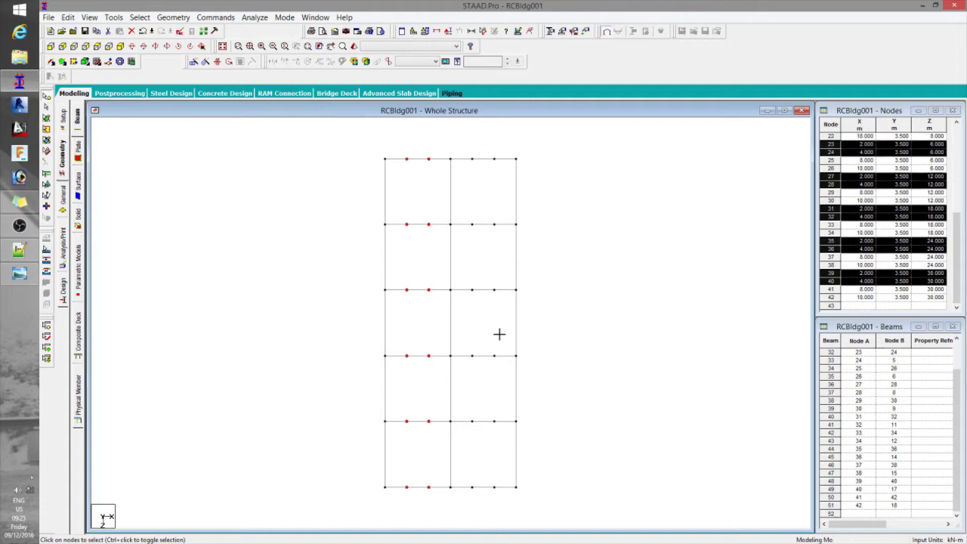
{"action": "left_click_drag", "start_coordinate": [508, 503], "coordinate": [466, 141], "text": "ctrl"}
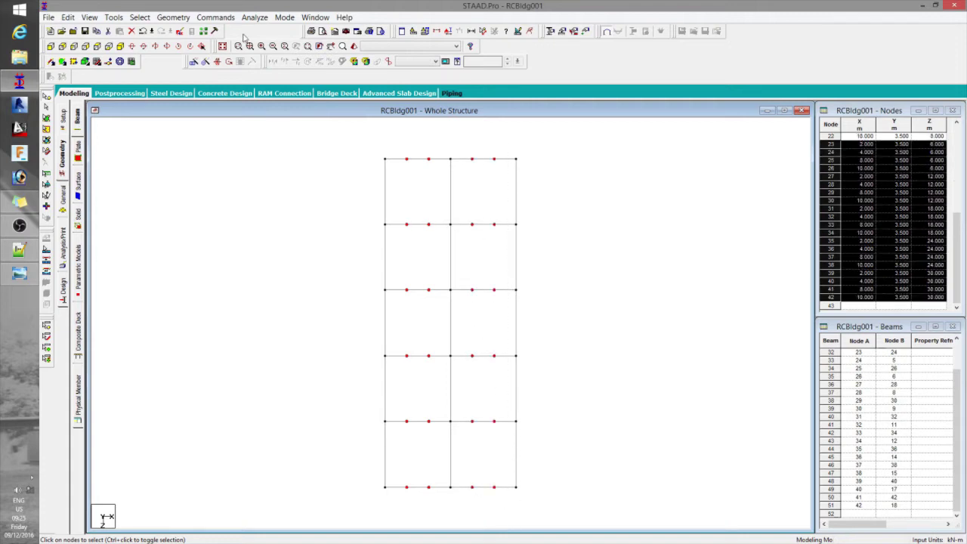
{"action": "left_click", "coordinate": [176, 18]}
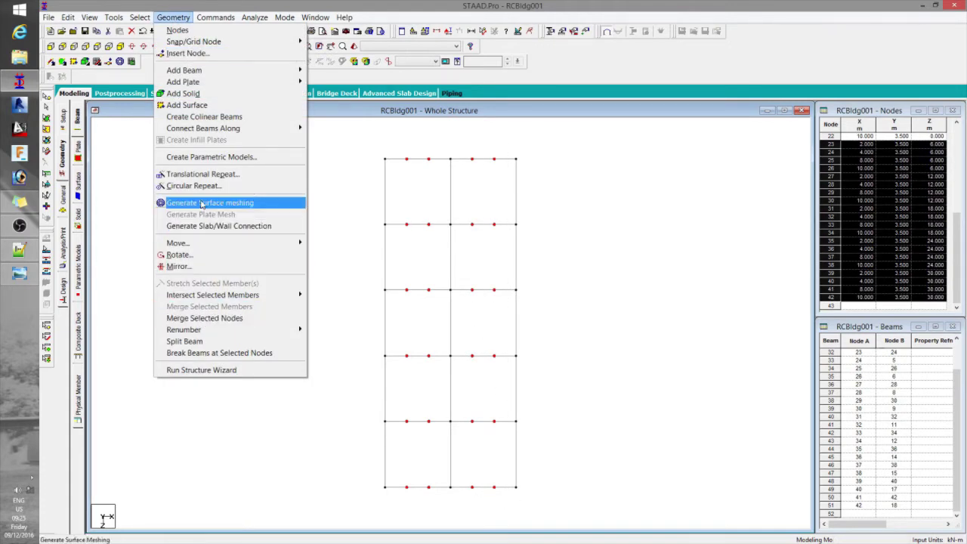
{"action": "mouse_move", "coordinate": [299, 129]}
{"action": "left_click", "coordinate": [328, 139]}
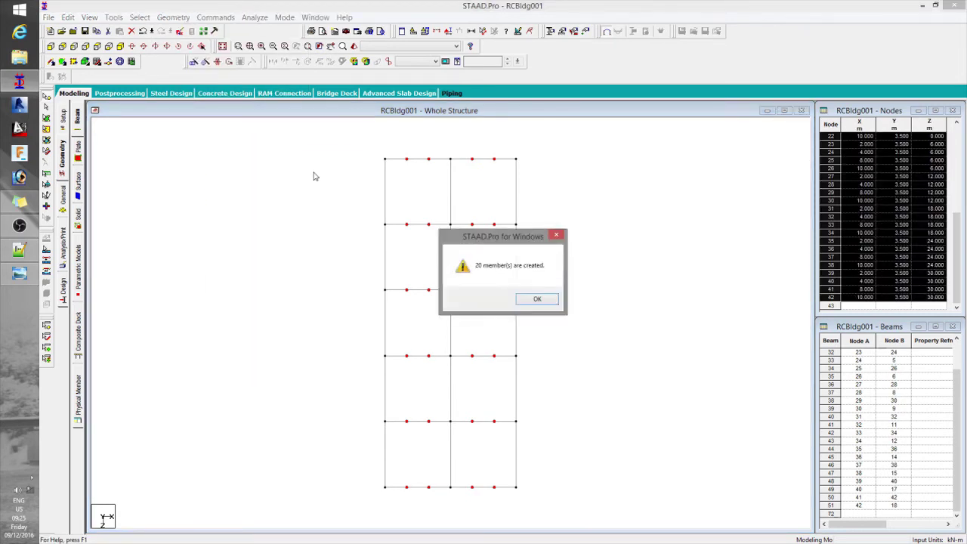
{"action": "key", "text": "Return"}
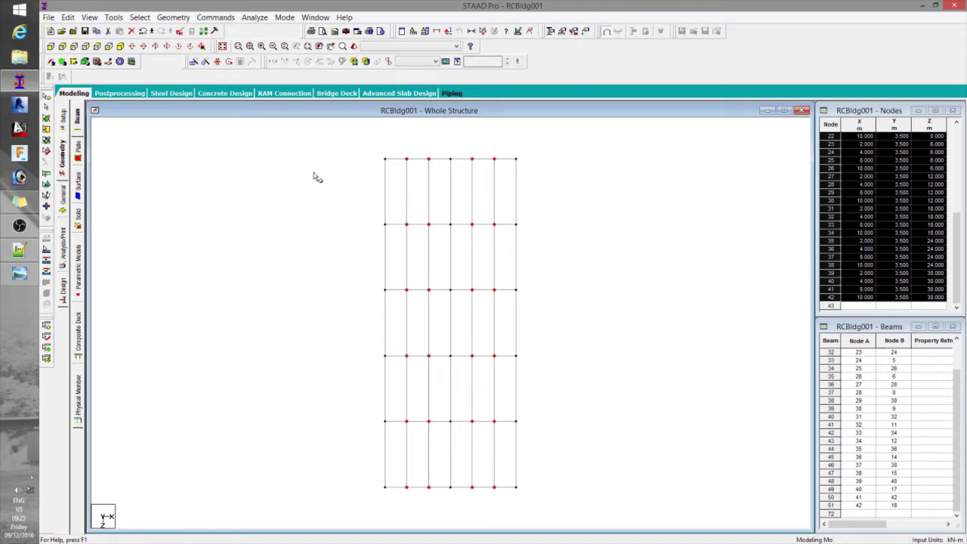
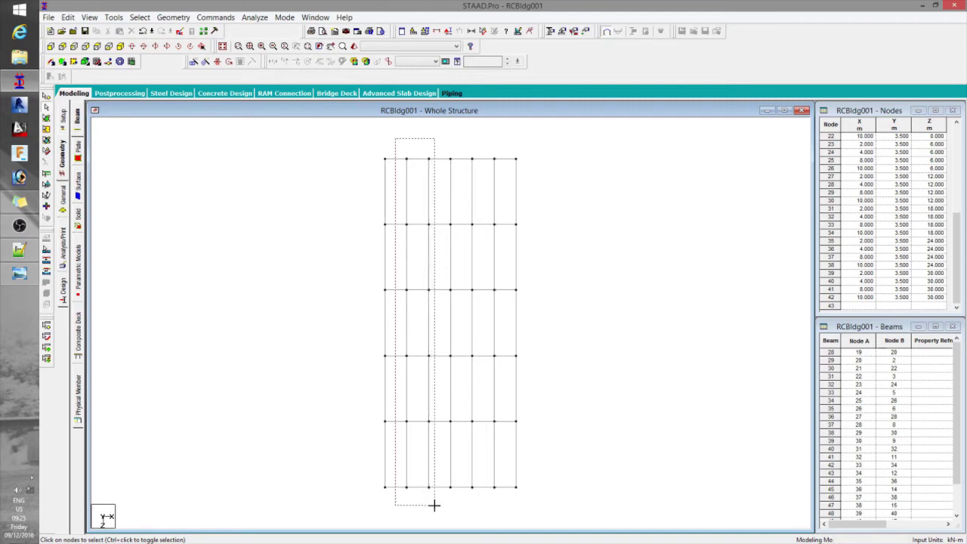
{"action": "left_click", "coordinate": [396, 252]}
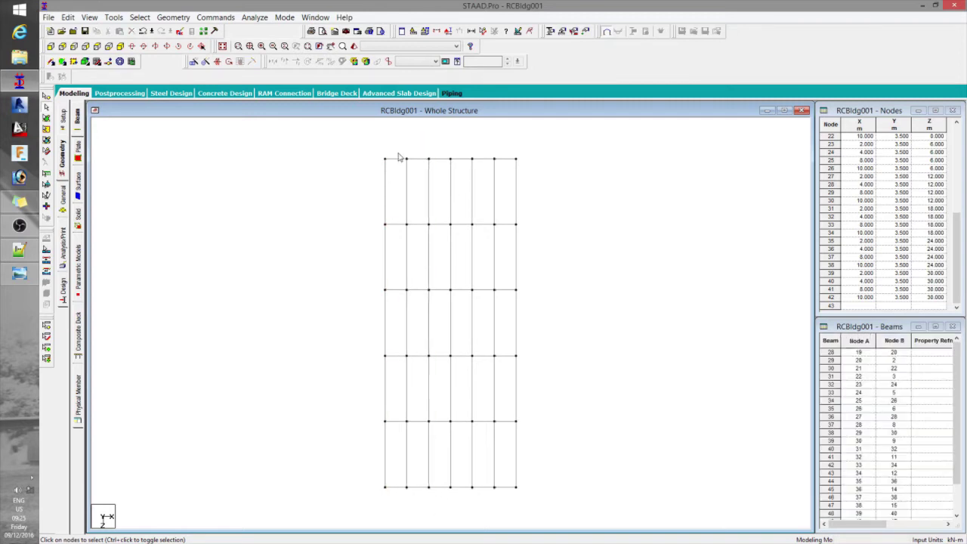
{"action": "left_click_drag", "start_coordinate": [399, 145], "coordinate": [443, 524]}
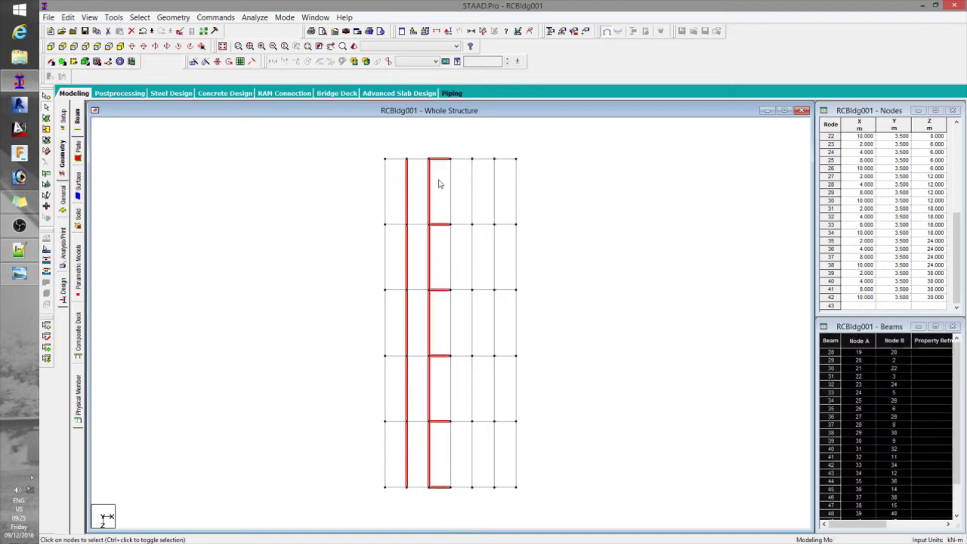
{"action": "left_click", "coordinate": [423, 151]}
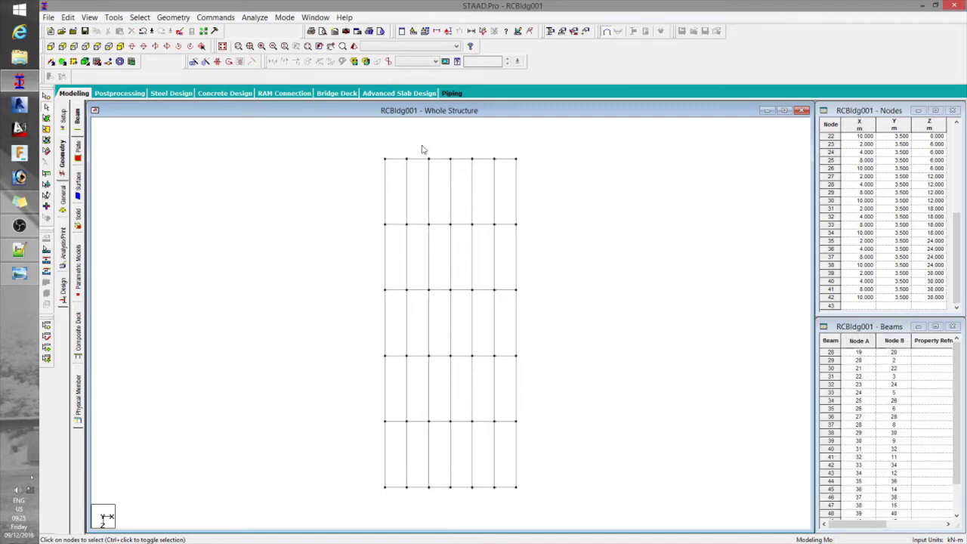
Select the four lines of secondary beams along Z and assign them a member release of MZ at the start.
{"action": "left_click_drag", "start_coordinate": [401, 141], "coordinate": [414, 514]}
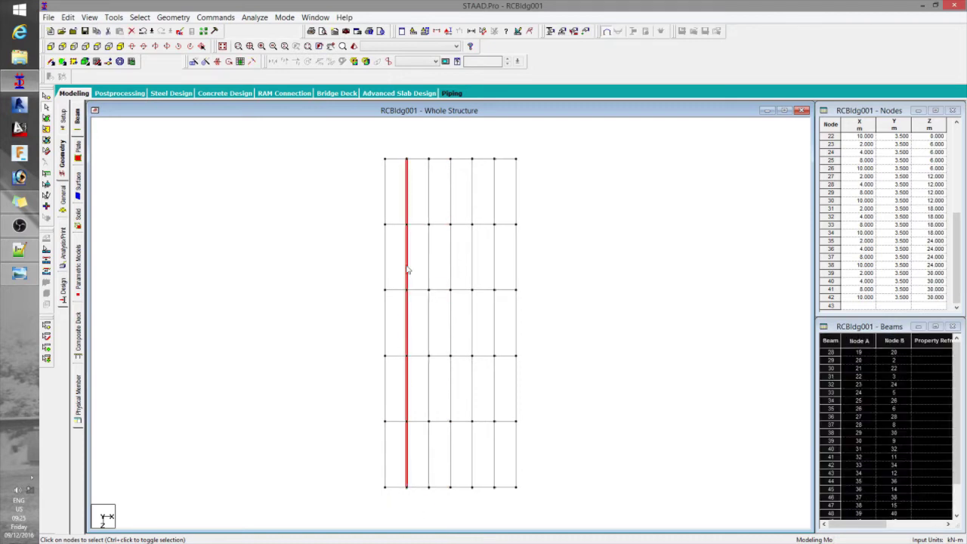
{"action": "left_click_drag", "start_coordinate": [425, 136], "coordinate": [436, 511]}
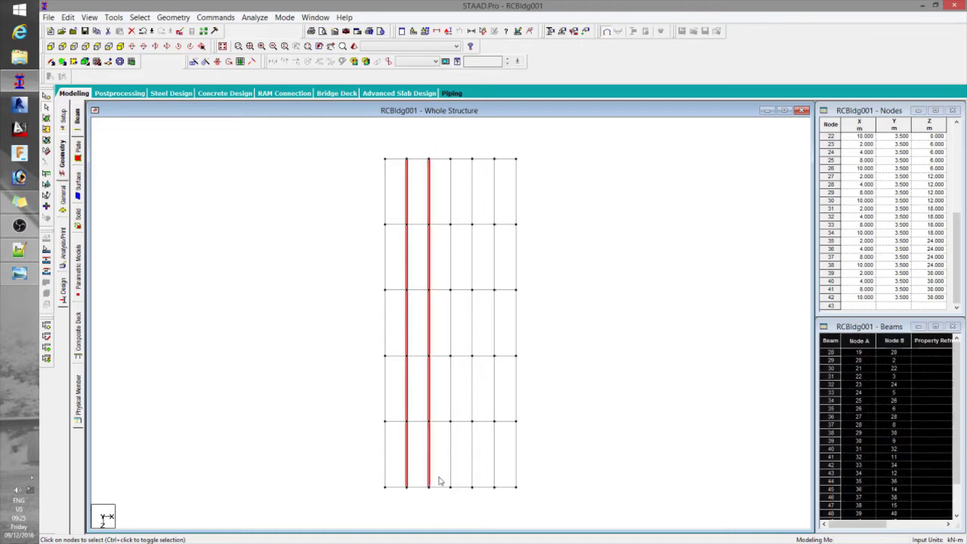
{"action": "left_click_drag", "start_coordinate": [470, 140], "coordinate": [472, 507]}
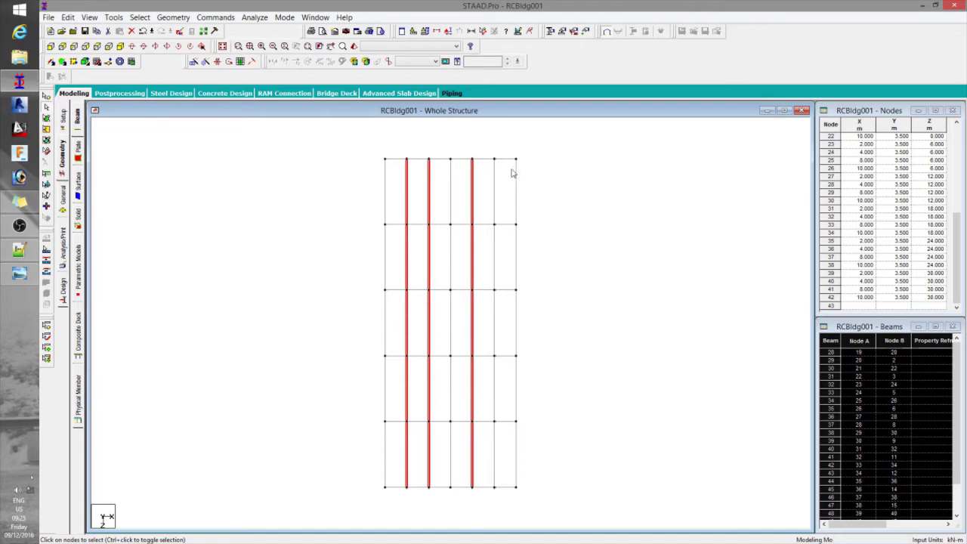
{"action": "left_click_drag", "start_coordinate": [487, 139], "coordinate": [498, 529]}
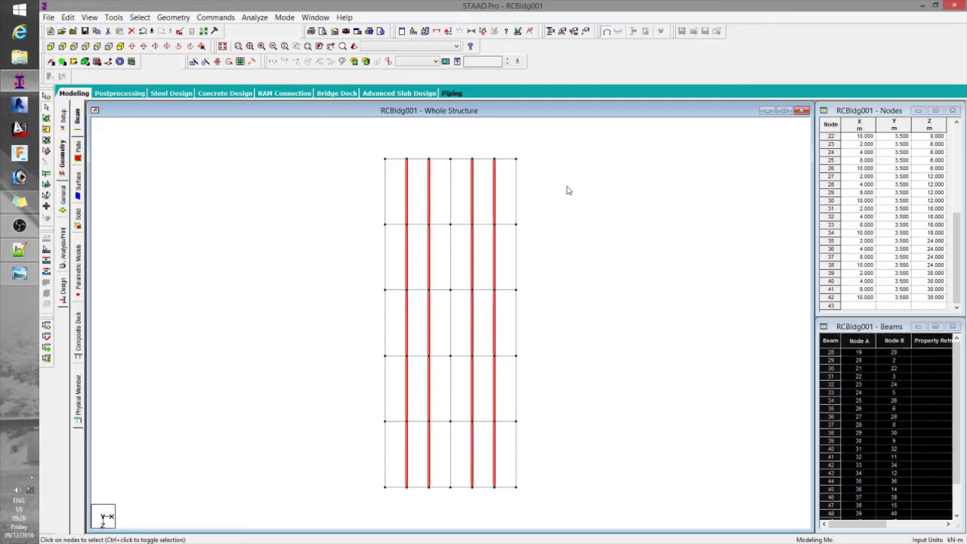
{"action": "left_click", "coordinate": [217, 17]}
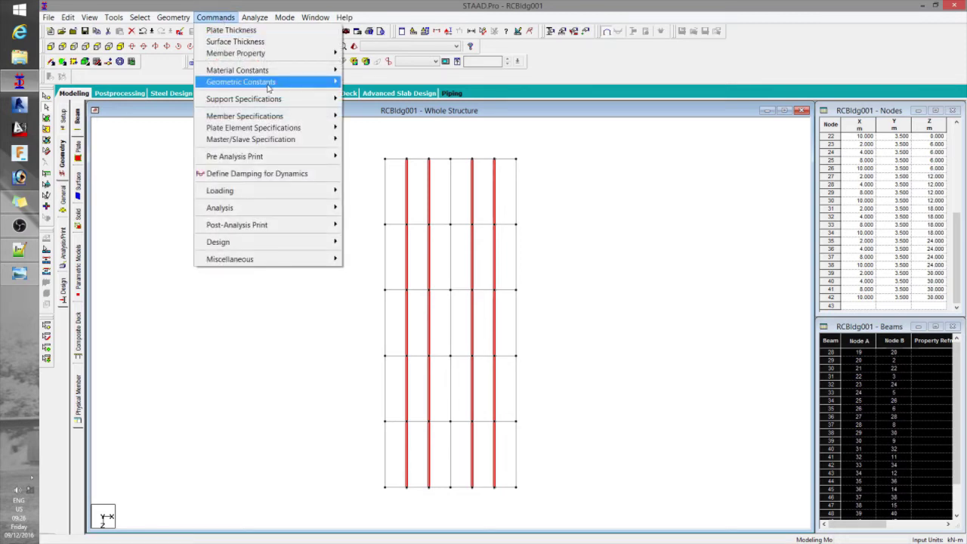
{"action": "mouse_move", "coordinate": [270, 118]}
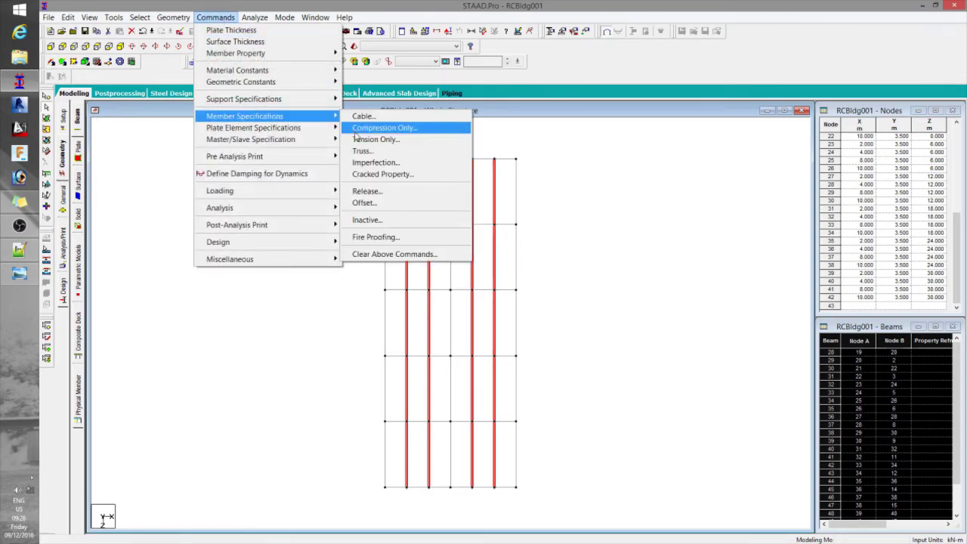
{"action": "left_click", "coordinate": [367, 191]}
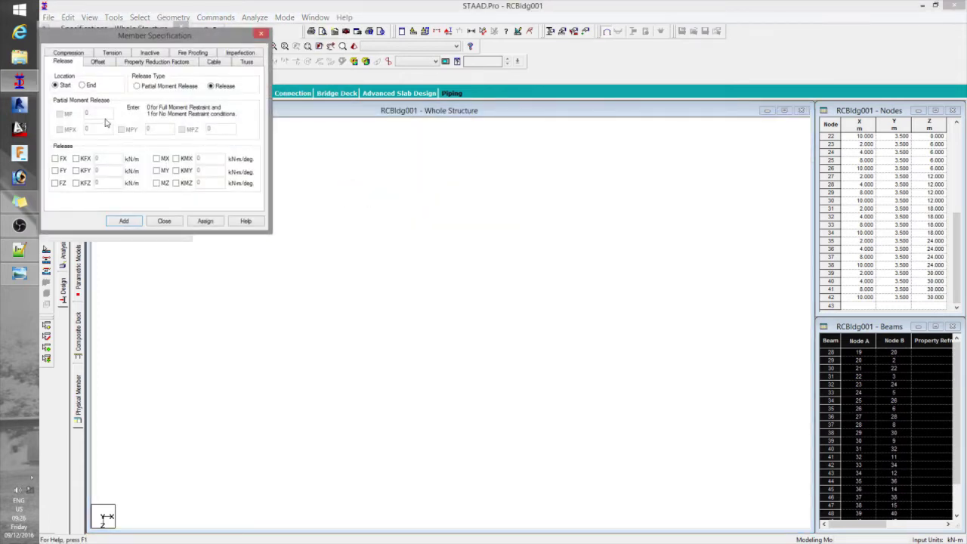
{"action": "left_click", "coordinate": [156, 184]}
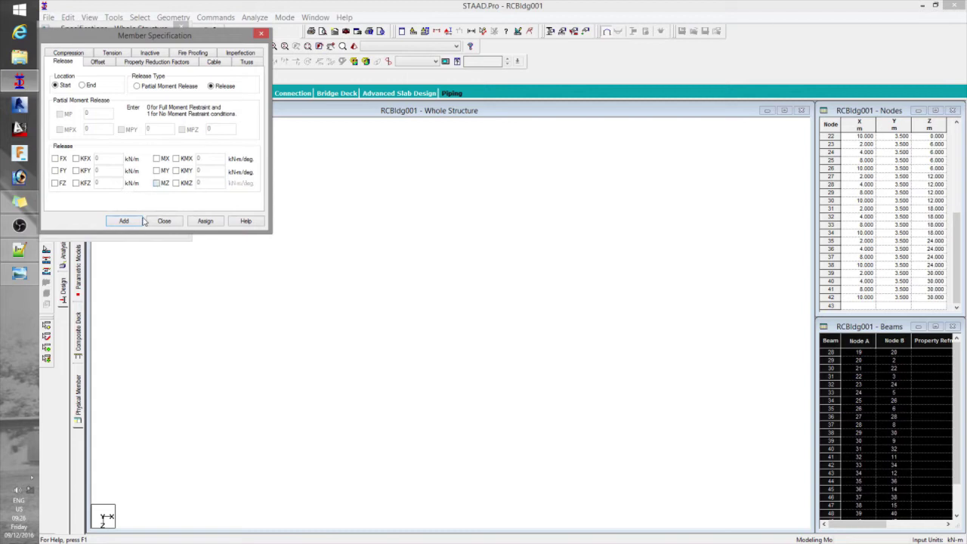
{"action": "left_click", "coordinate": [206, 223]}
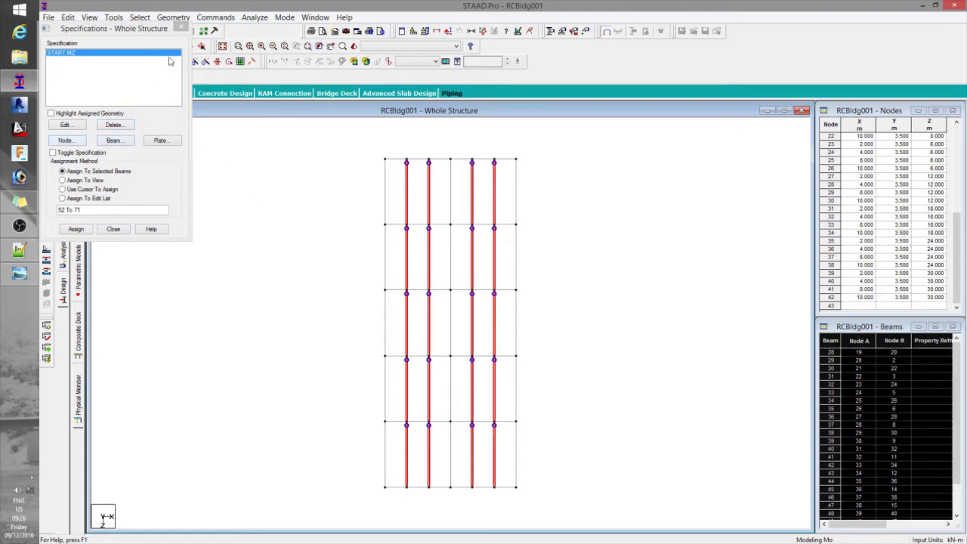
{"action": "left_click", "coordinate": [182, 28]}
Assign a member release of MZ at the end to the same secondary beams, and clear the selection.
{"action": "left_click", "coordinate": [215, 18]}
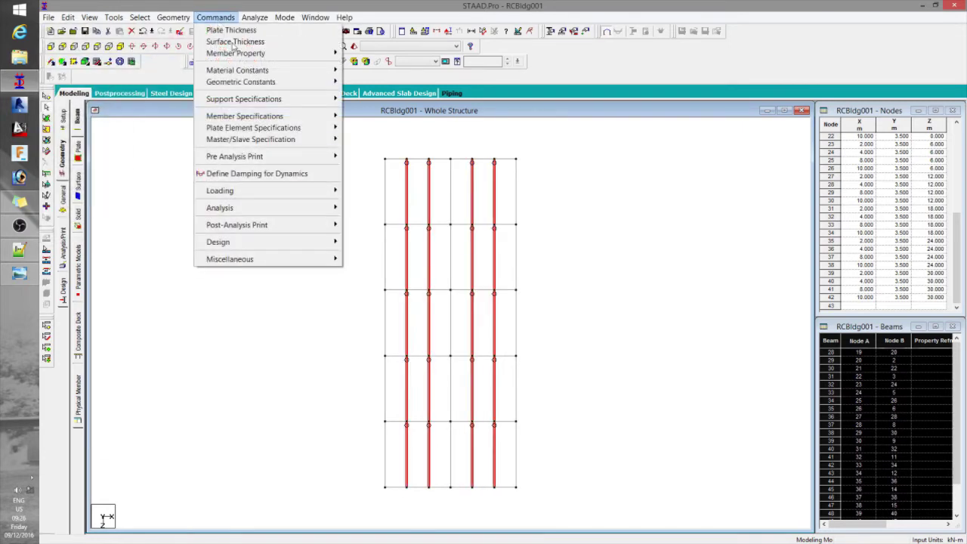
{"action": "mouse_move", "coordinate": [261, 117]}
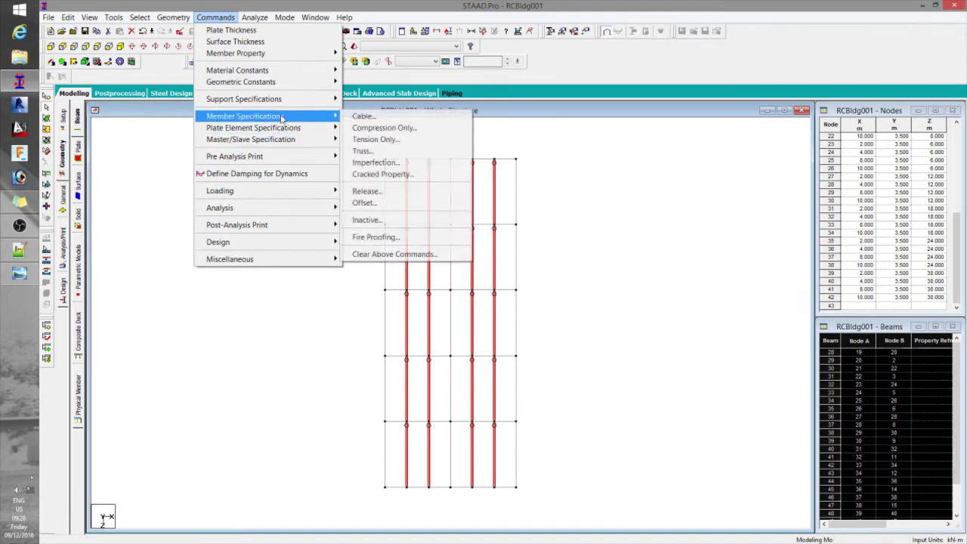
{"action": "left_click", "coordinate": [371, 193]}
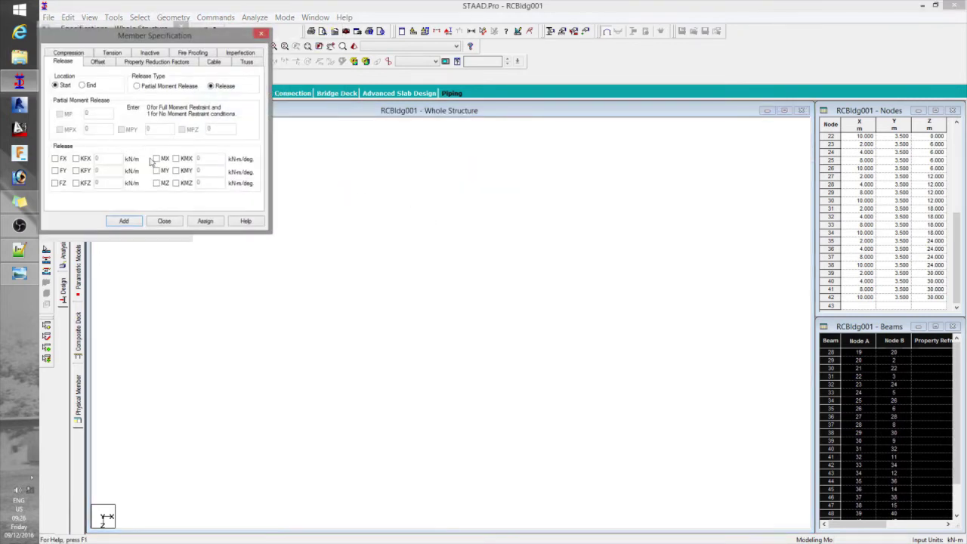
{"action": "left_click", "coordinate": [86, 88]}
{"action": "left_click", "coordinate": [203, 222]}
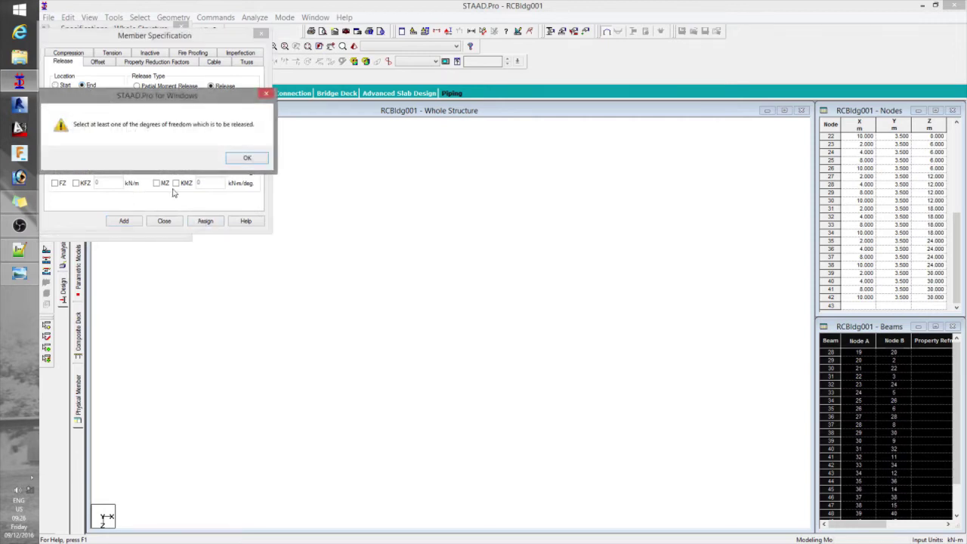
{"action": "left_click", "coordinate": [244, 160]}
{"action": "left_click", "coordinate": [156, 183]}
{"action": "left_click", "coordinate": [204, 221]}
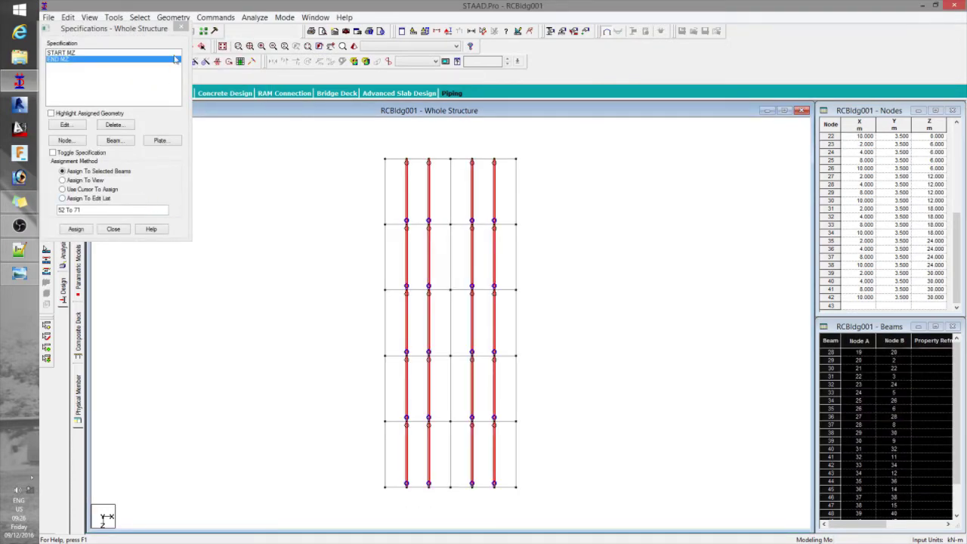
{"action": "left_click", "coordinate": [182, 28]}
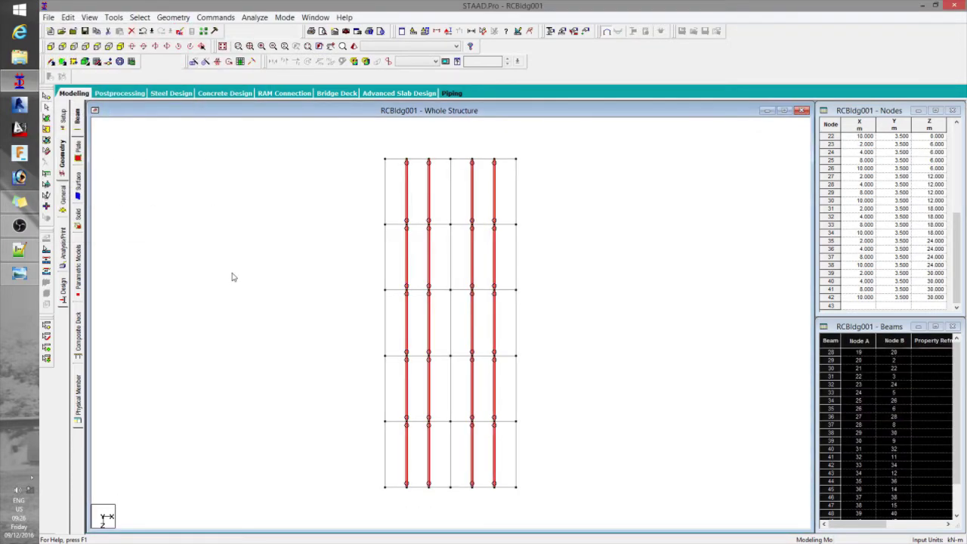
{"action": "left_click", "coordinate": [233, 277]}
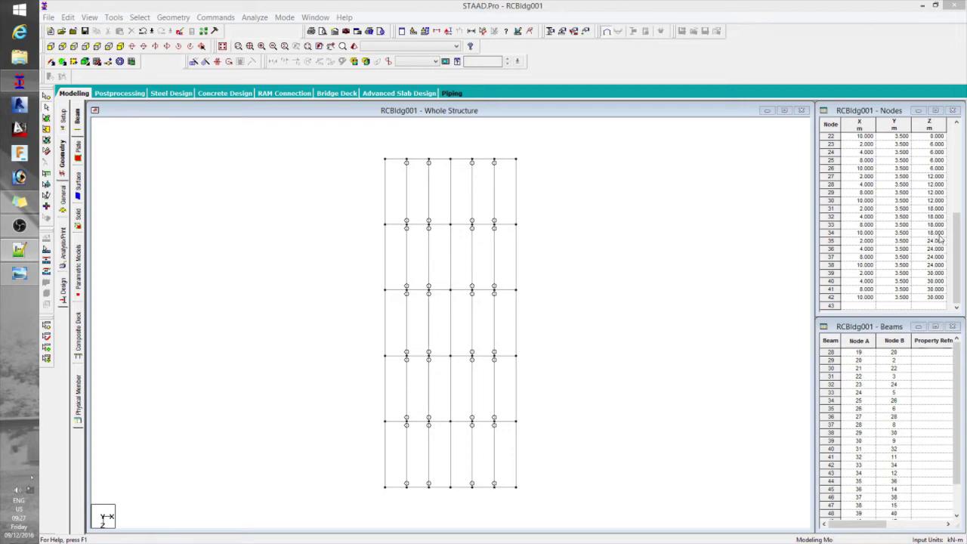
Check the Y elevation of the floor grid's nodes in the node table.
{"action": "left_click_drag", "start_coordinate": [957, 257], "coordinate": [957, 130]}
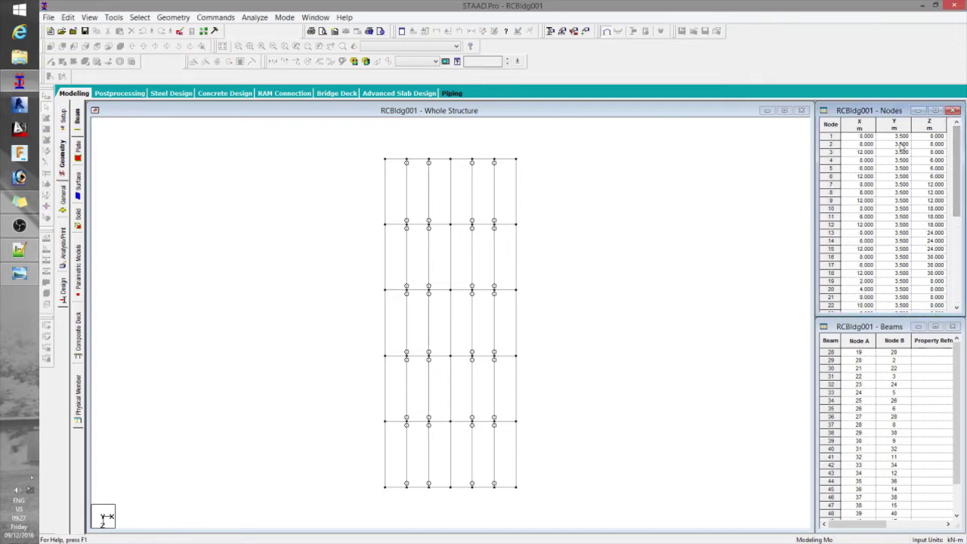
{"action": "double_click", "coordinate": [901, 136]}
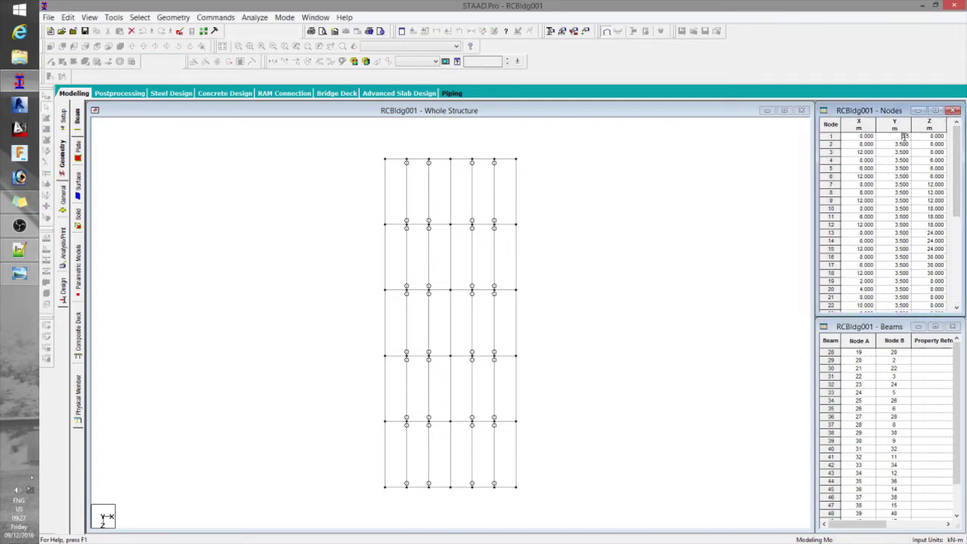
{"action": "left_click", "coordinate": [637, 202]}
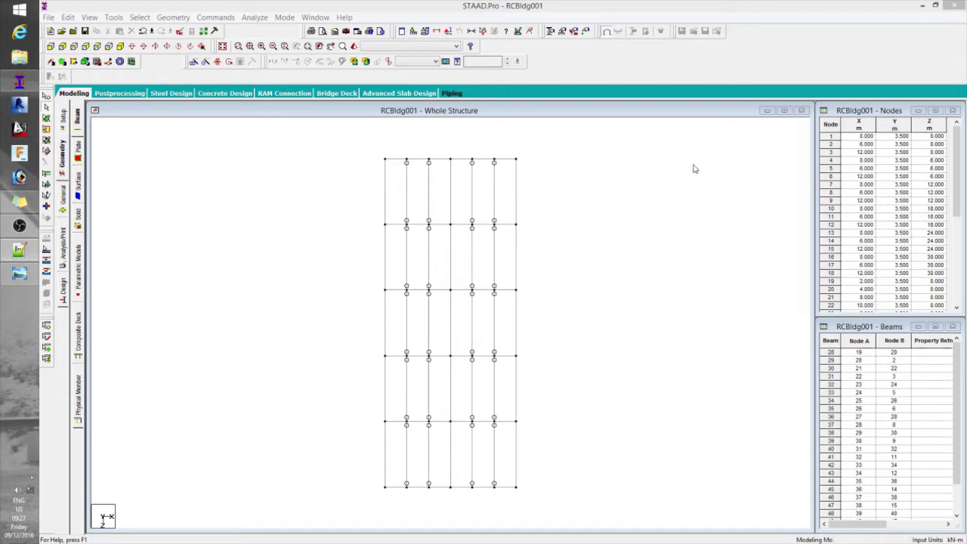
{"action": "left_click", "coordinate": [300, 144]}
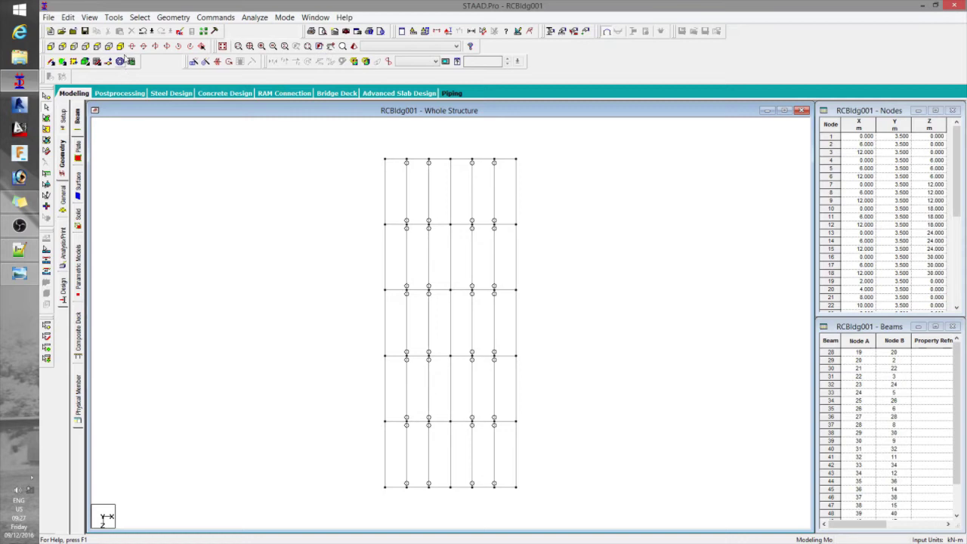
Select the entire floor beam grid and repeat it along global Y in 4 steps with 3.5 m spacing.
{"action": "left_click", "coordinate": [74, 46]}
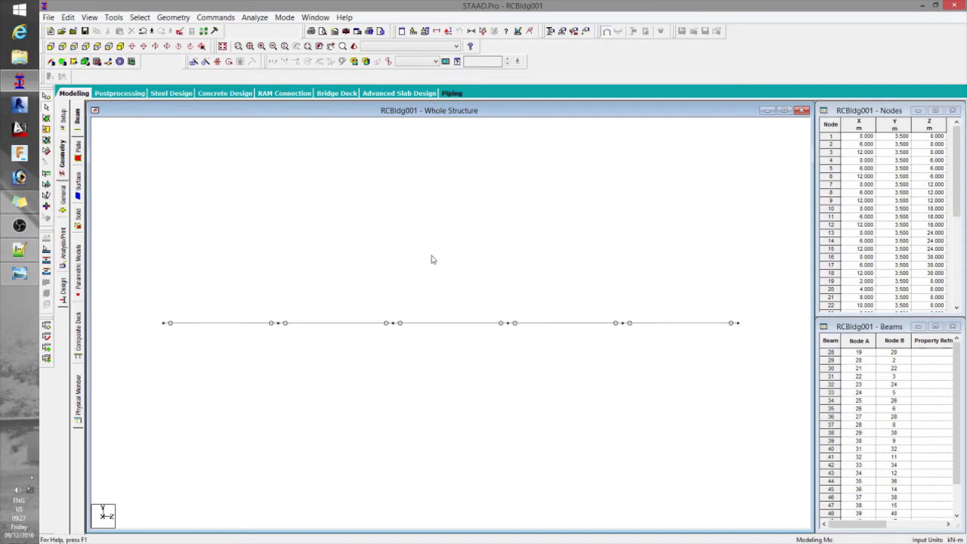
{"action": "middle_click_drag", "start_coordinate": [372, 252], "coordinate": [367, 239]}
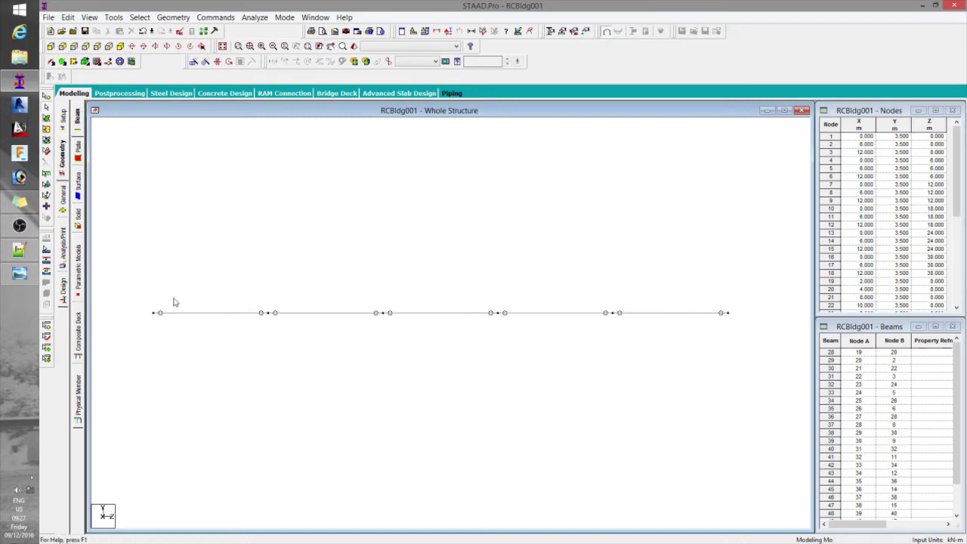
{"action": "left_click_drag", "start_coordinate": [138, 275], "coordinate": [734, 358]}
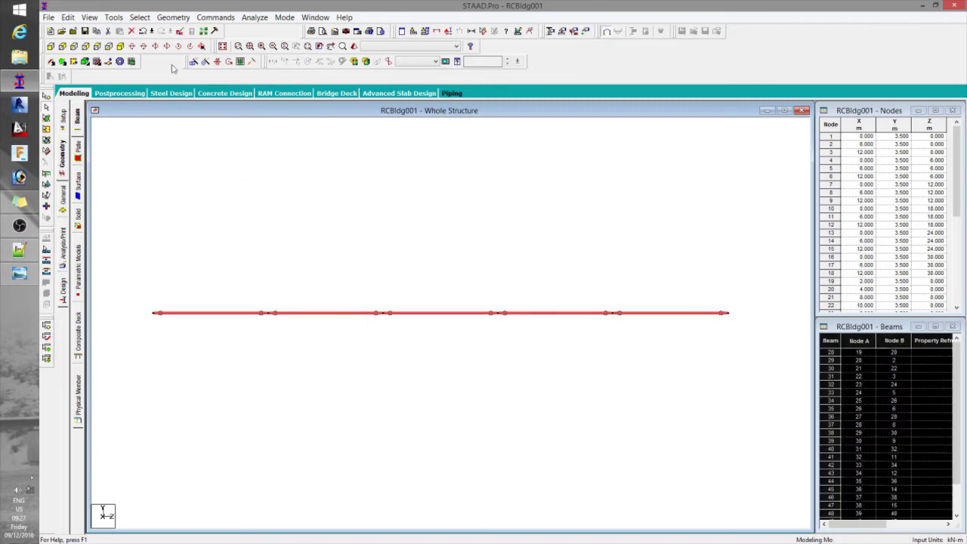
{"action": "left_click", "coordinate": [173, 16]}
{"action": "left_click", "coordinate": [201, 174]}
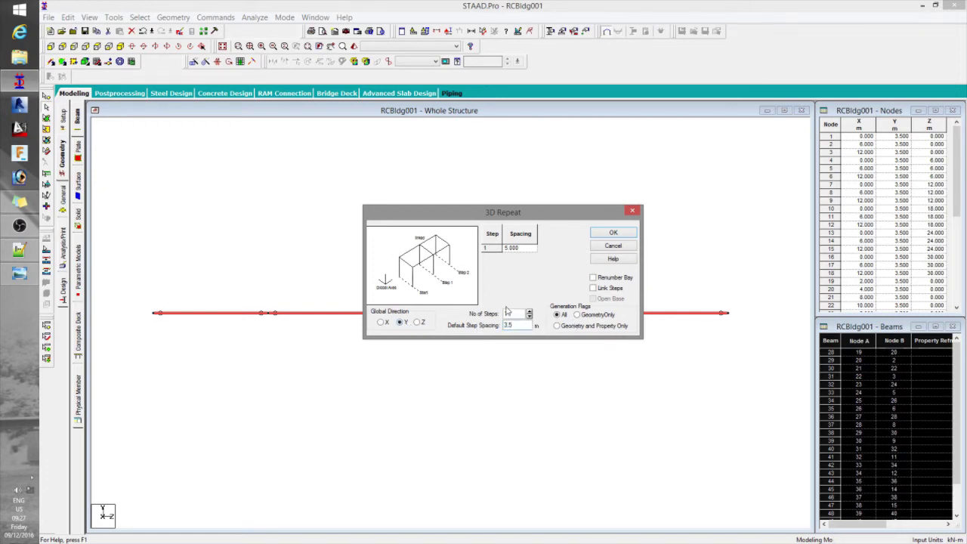
{"action": "left_click", "coordinate": [529, 311]}
{"action": "left_click", "coordinate": [529, 311]}
{"action": "left_click", "coordinate": [529, 311]}
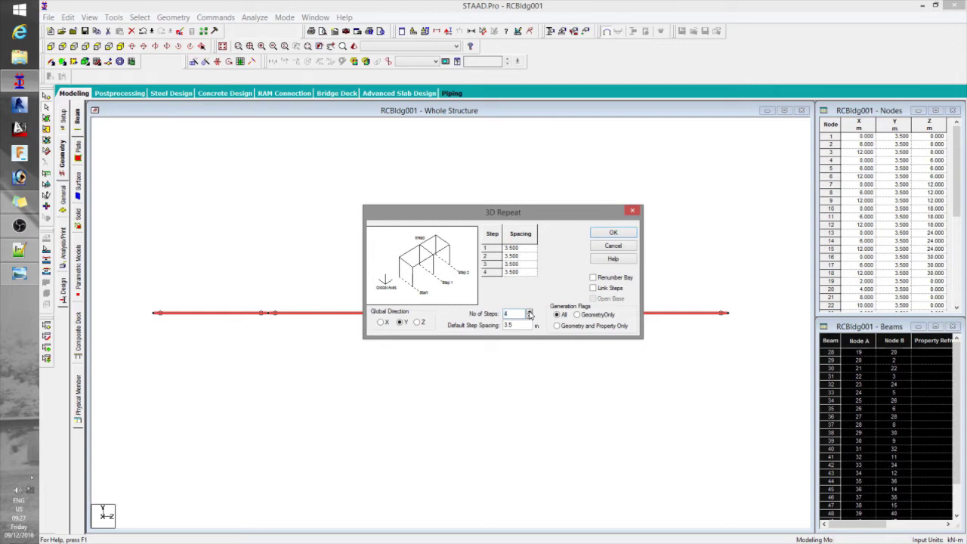
{"action": "left_click", "coordinate": [612, 236]}
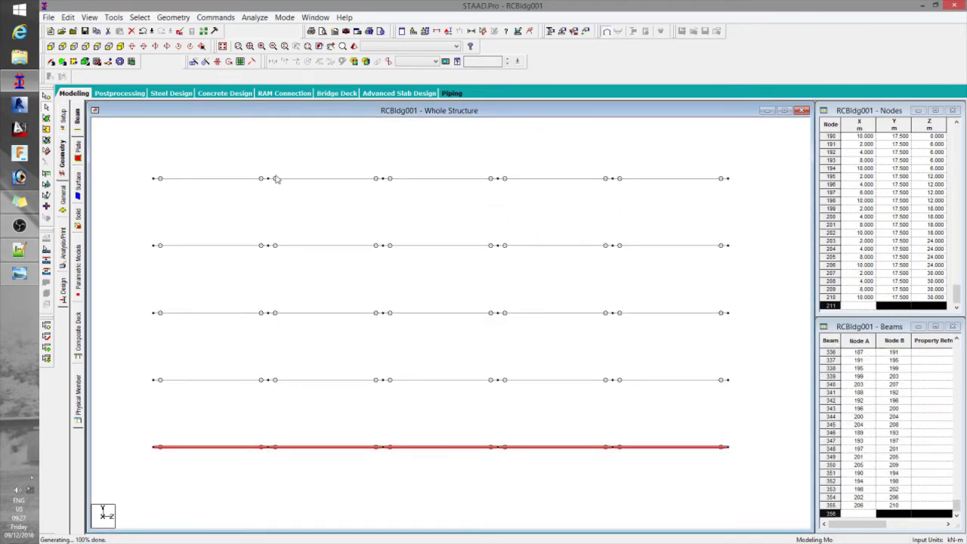
Select the main grid nodes at X 0, 6 and 12 m on all floors and connect them with columns along the Y axis.
{"action": "left_click", "coordinate": [120, 46]}
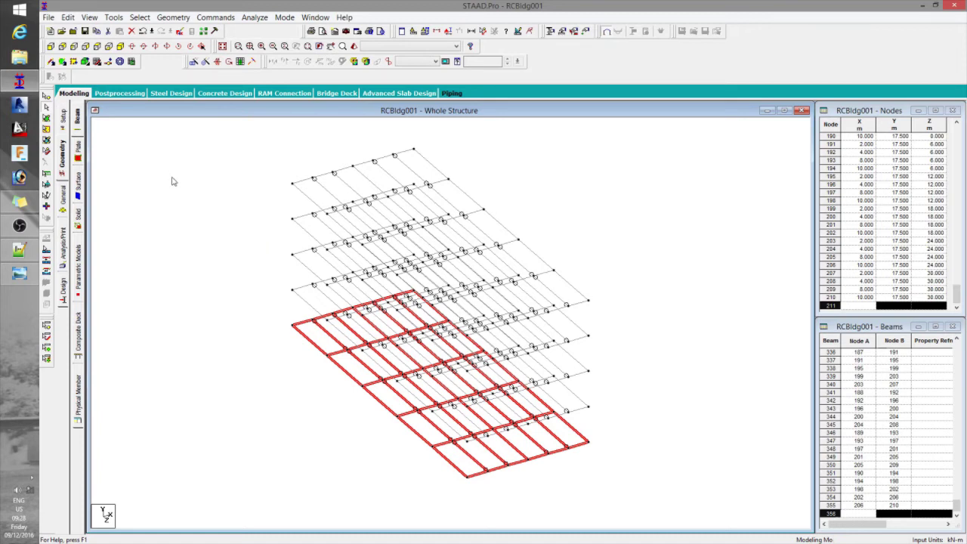
{"action": "left_click", "coordinate": [99, 46]}
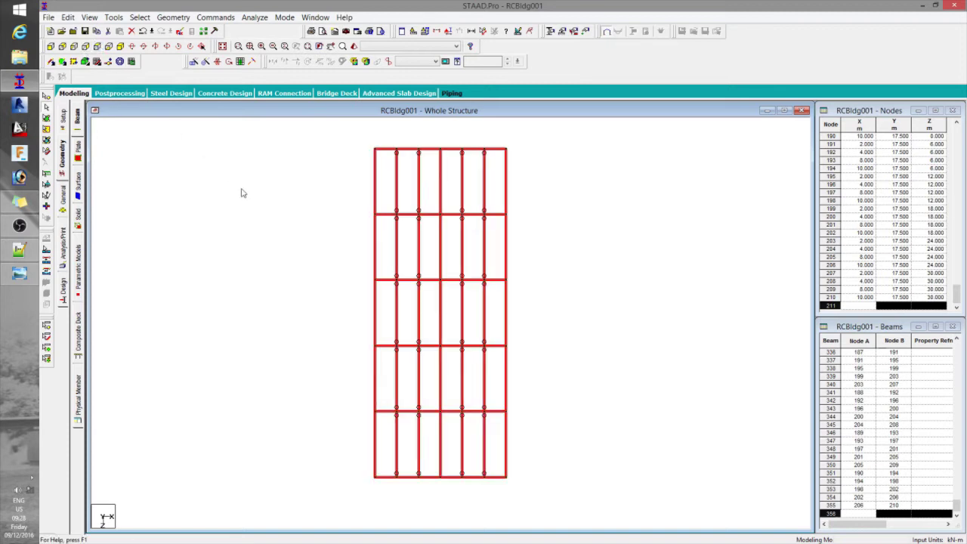
{"action": "left_click", "coordinate": [46, 97]}
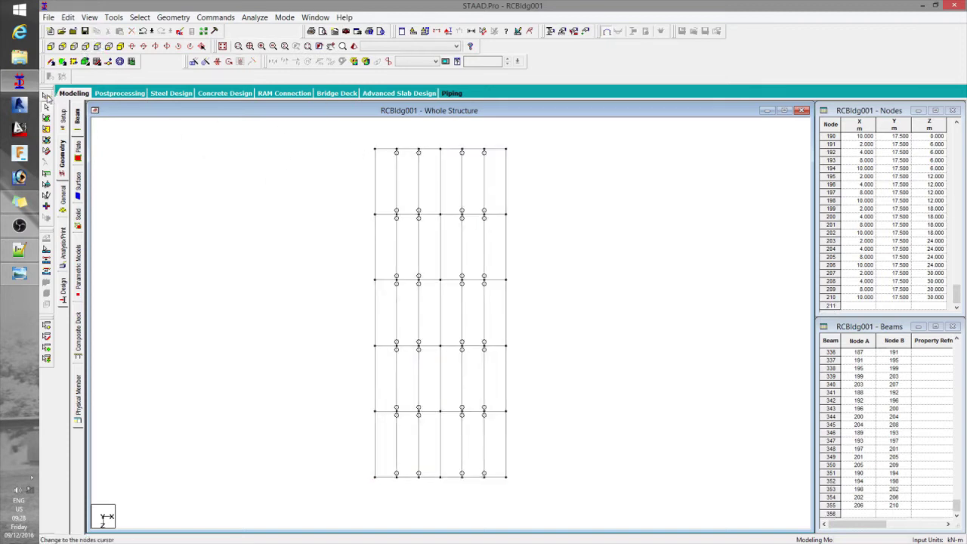
{"action": "left_click_drag", "start_coordinate": [361, 133], "coordinate": [378, 233]}
{"action": "left_click_drag", "start_coordinate": [362, 268], "coordinate": [385, 299], "text": "ctrl"}
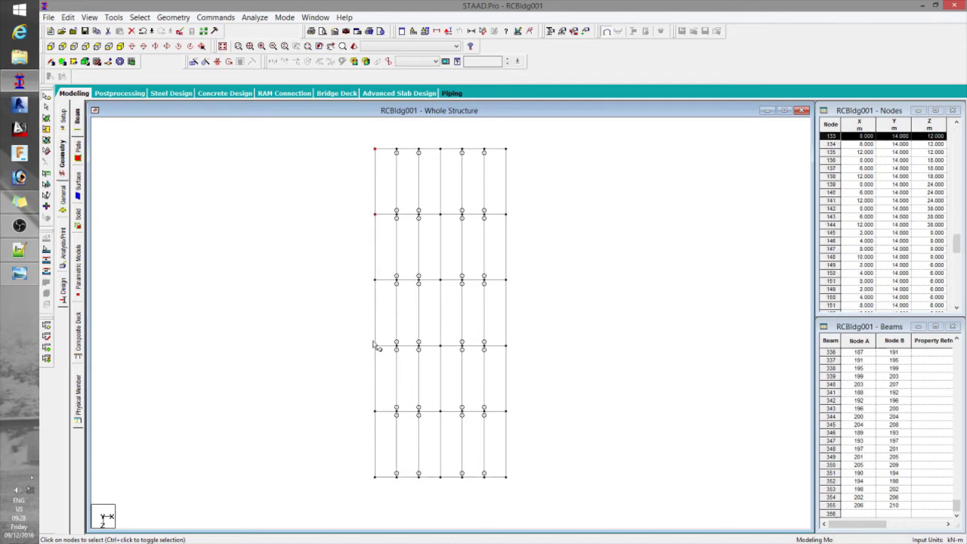
{"action": "left_click", "coordinate": [376, 346], "text": "ctrl"}
{"action": "left_click_drag", "start_coordinate": [386, 427], "coordinate": [387, 429], "text": "ctrl"}
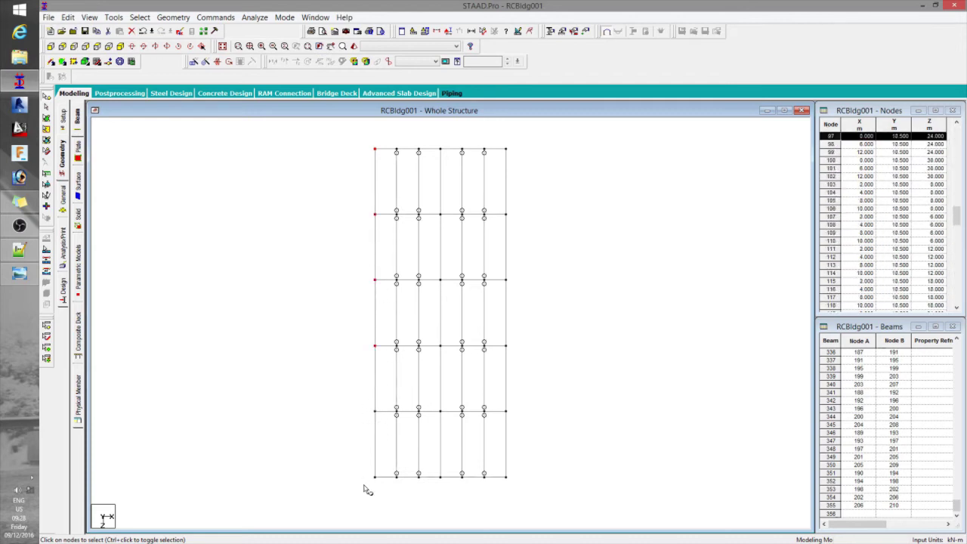
{"action": "left_click_drag", "start_coordinate": [365, 465], "coordinate": [385, 492], "text": "ctrl"}
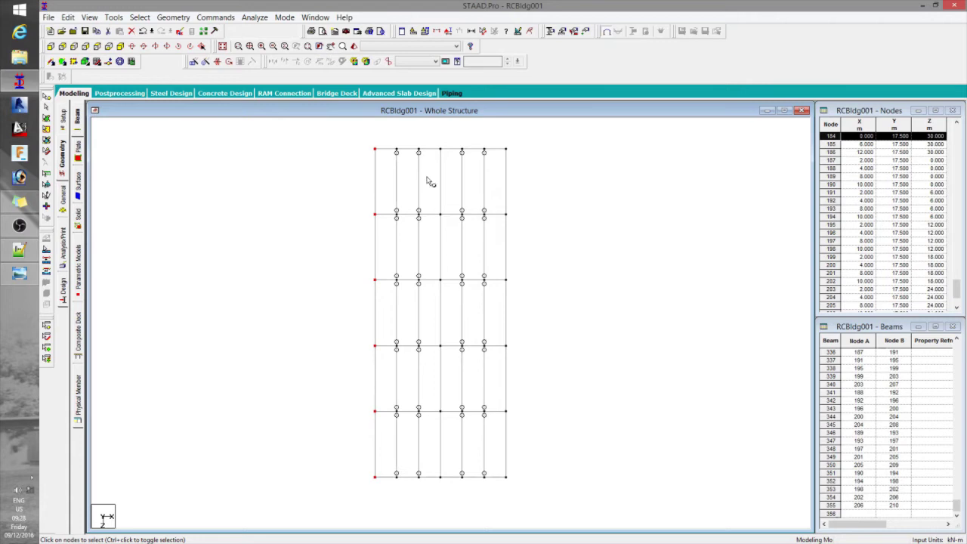
{"action": "left_click_drag", "start_coordinate": [436, 139], "coordinate": [451, 495], "text": "ctrl"}
{"action": "left_click_drag", "start_coordinate": [499, 139], "coordinate": [518, 495], "text": "ctrl"}
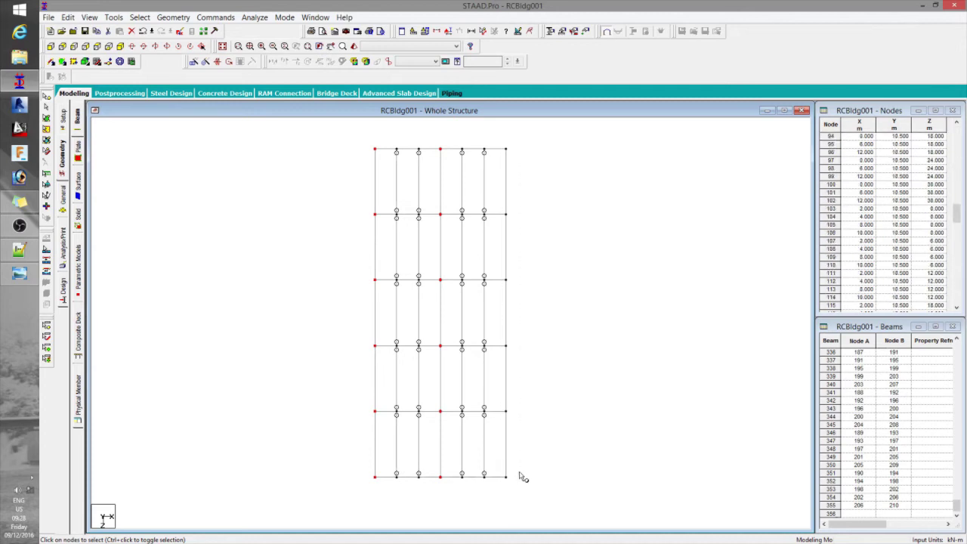
{"action": "left_click", "coordinate": [120, 47]}
{"action": "left_click", "coordinate": [186, 19]}
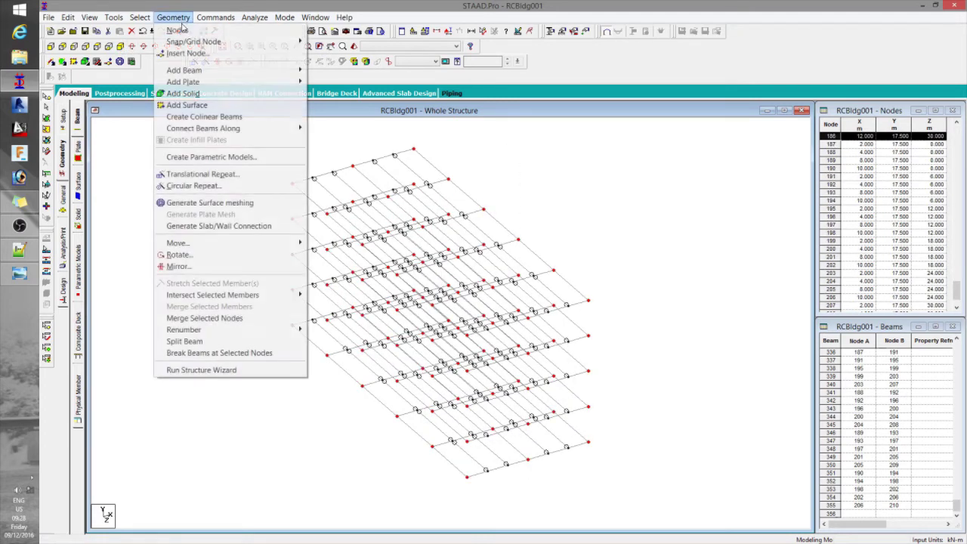
{"action": "mouse_move", "coordinate": [224, 130]}
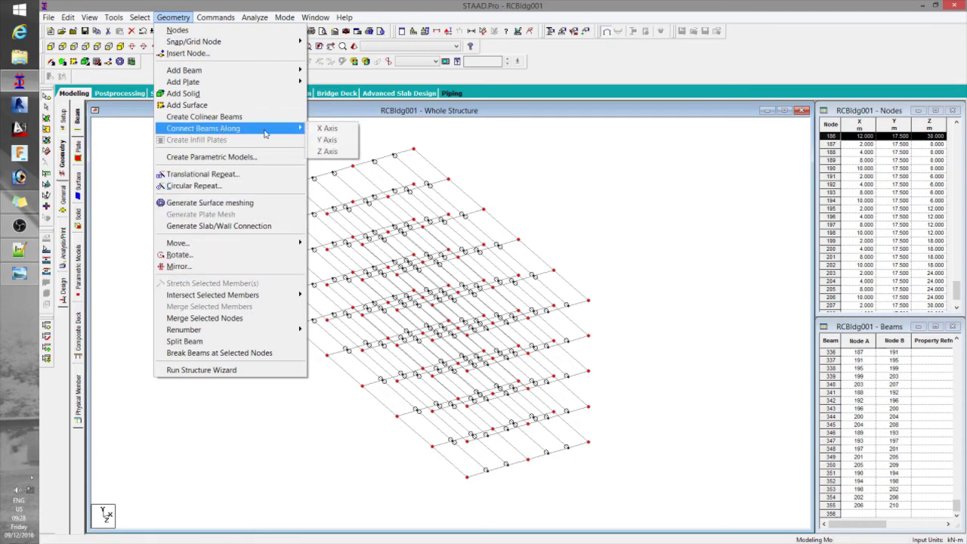
{"action": "left_click", "coordinate": [325, 140]}
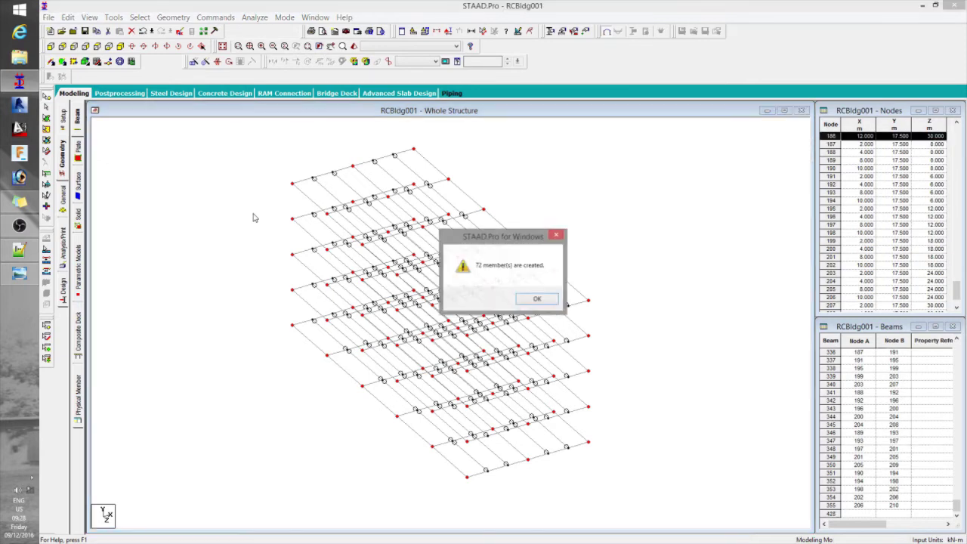
{"action": "key", "text": "Return"}
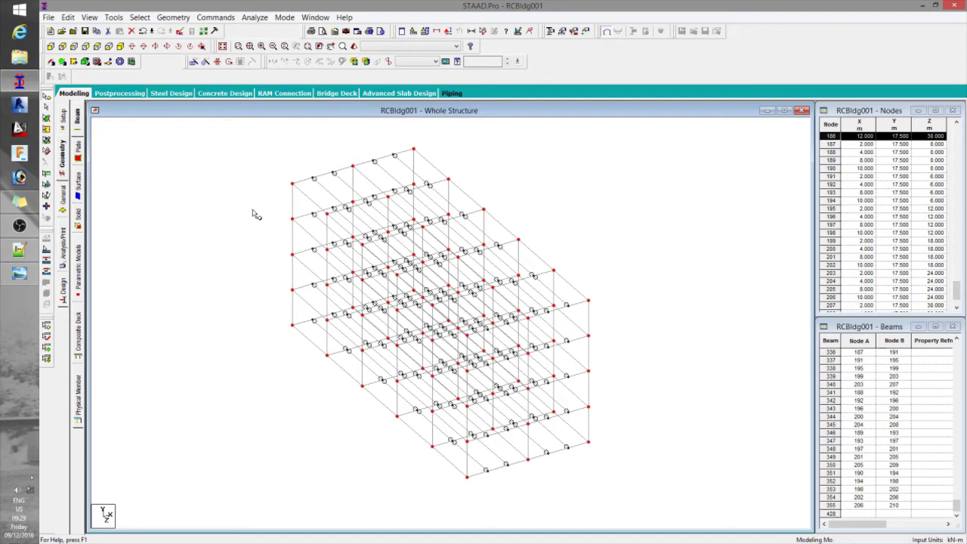
{"action": "left_click", "coordinate": [240, 247]}
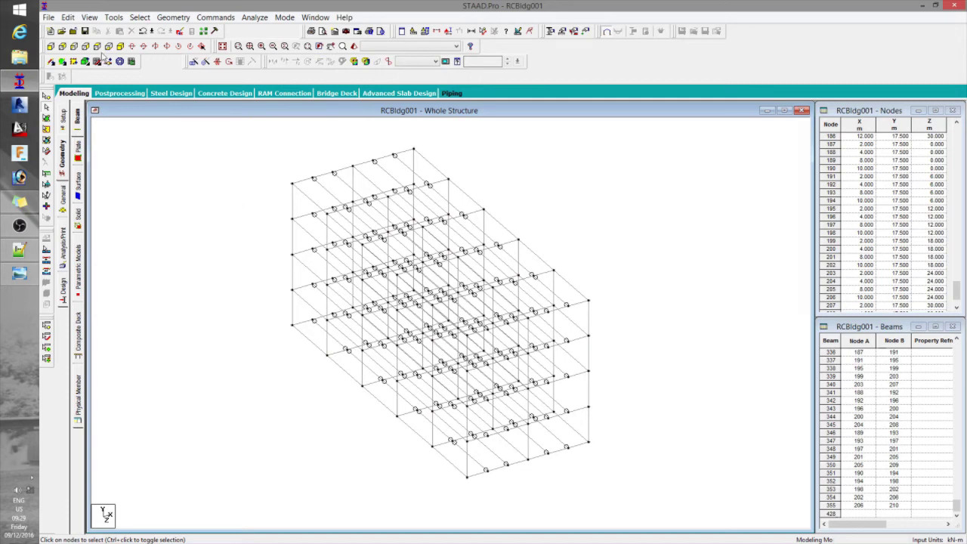
Inspect the beams of the lowest floor level and the coordinates of its corner node at Z 30 m.
{"action": "left_click", "coordinate": [86, 46]}
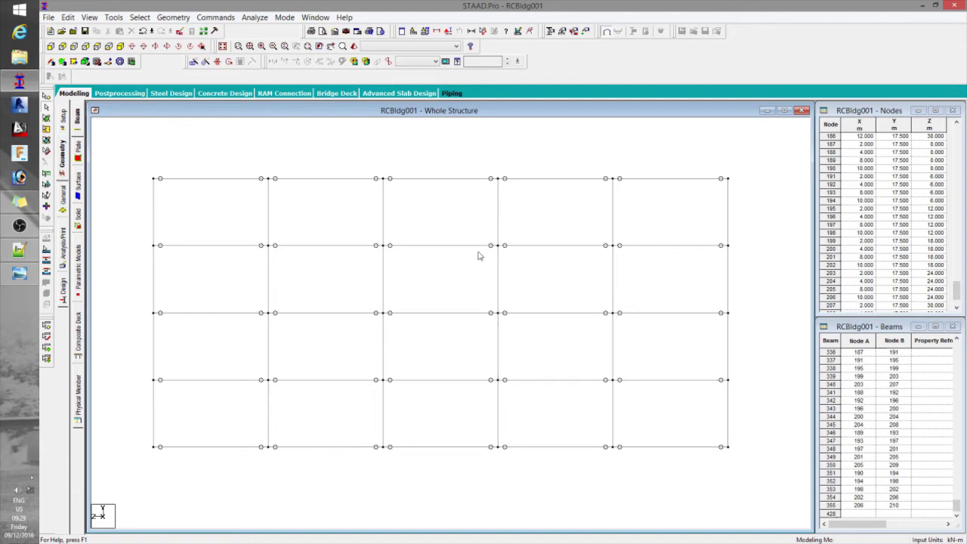
{"action": "left_click_drag", "start_coordinate": [133, 434], "coordinate": [744, 478]}
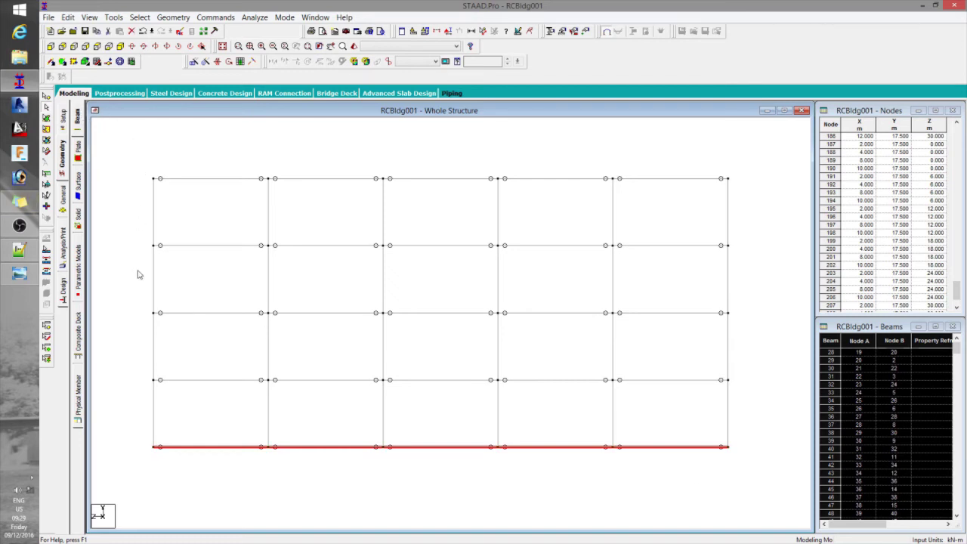
{"action": "left_click", "coordinate": [116, 197]}
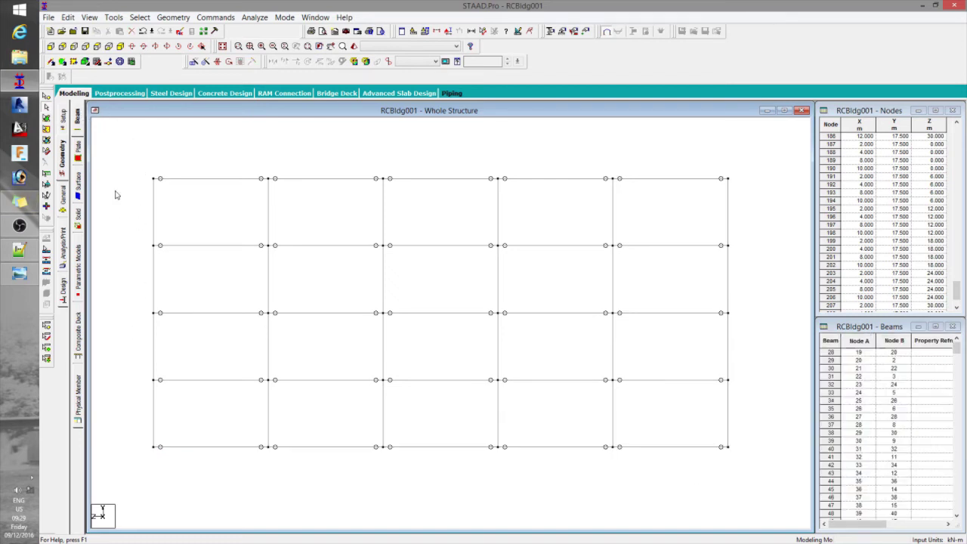
{"action": "left_click", "coordinate": [47, 96]}
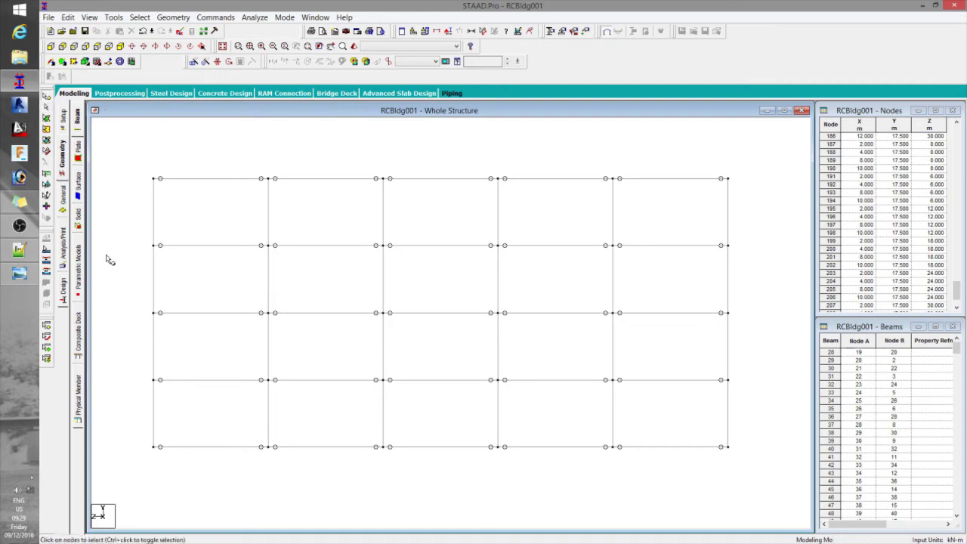
{"action": "double_click", "coordinate": [154, 448]}
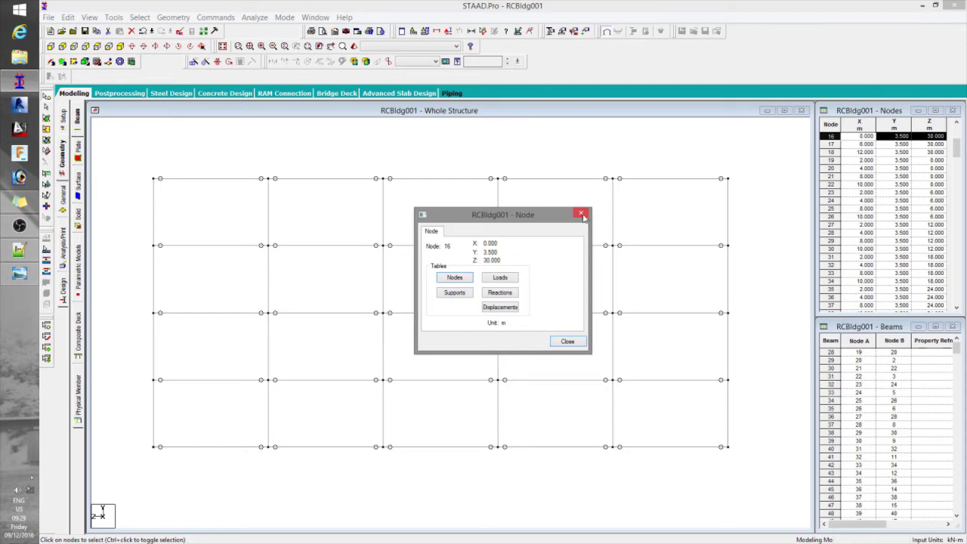
{"action": "left_click", "coordinate": [582, 214]}
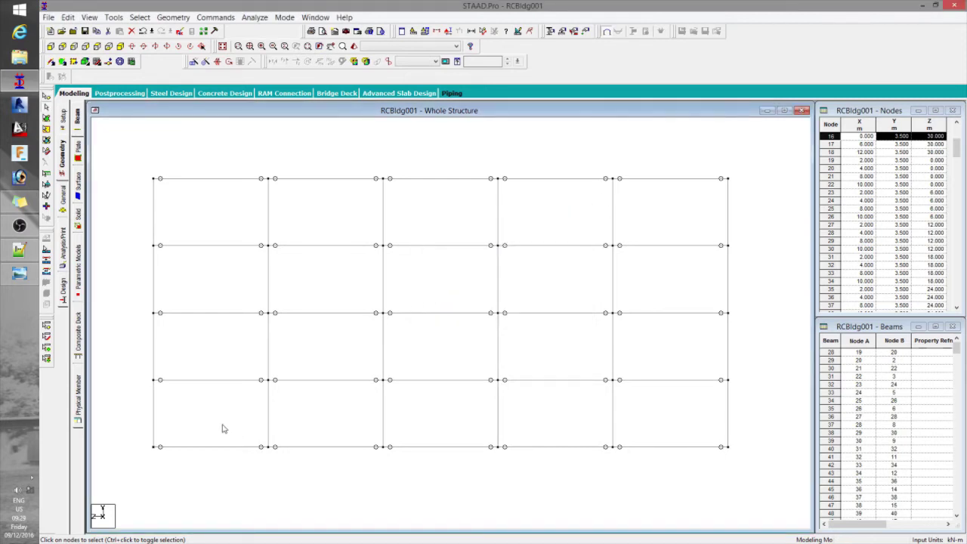
{"action": "left_click", "coordinate": [189, 428]}
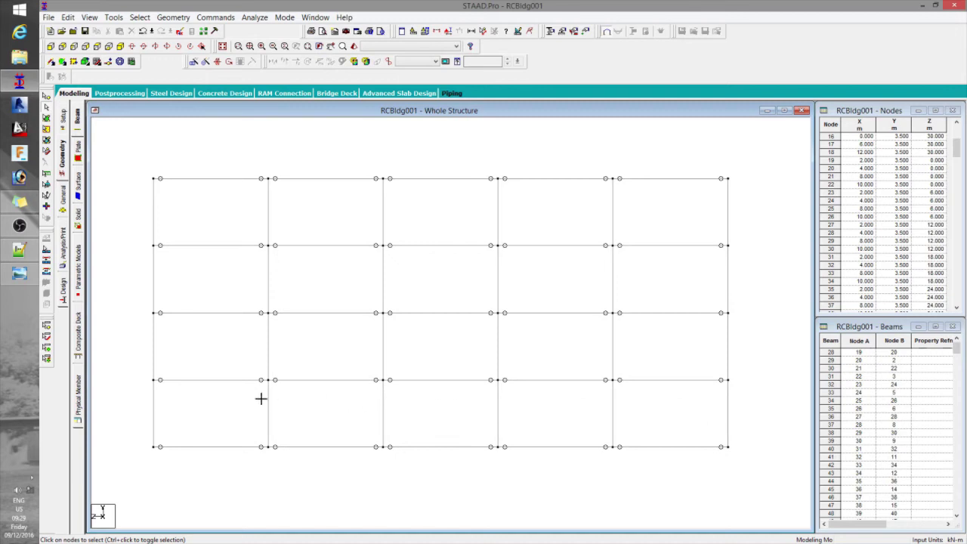
Select all the columns of the lowest storey and display only those members, seen in side elevation.
{"action": "left_click_drag", "start_coordinate": [127, 402], "coordinate": [748, 416]}
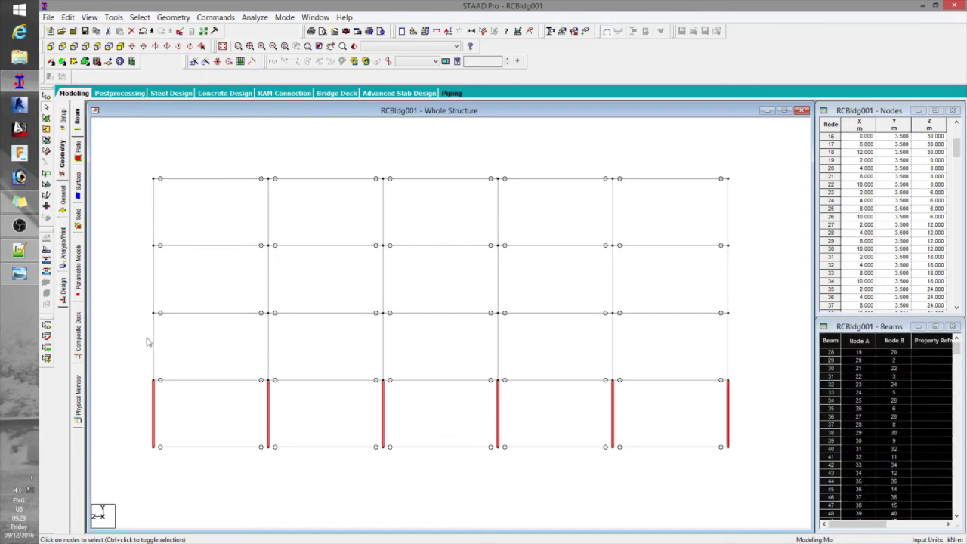
{"action": "left_click", "coordinate": [119, 46]}
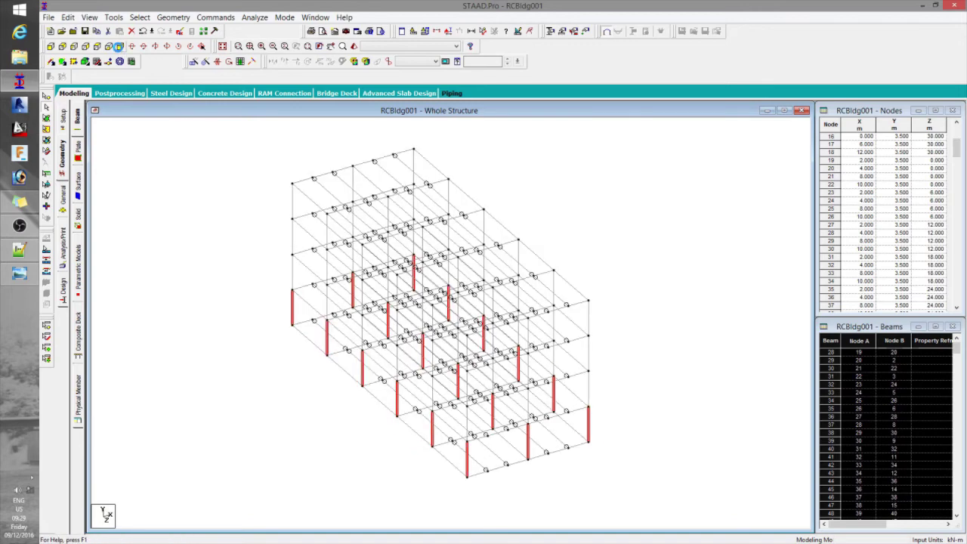
{"action": "middle_click_drag", "start_coordinate": [331, 414], "coordinate": [355, 327]}
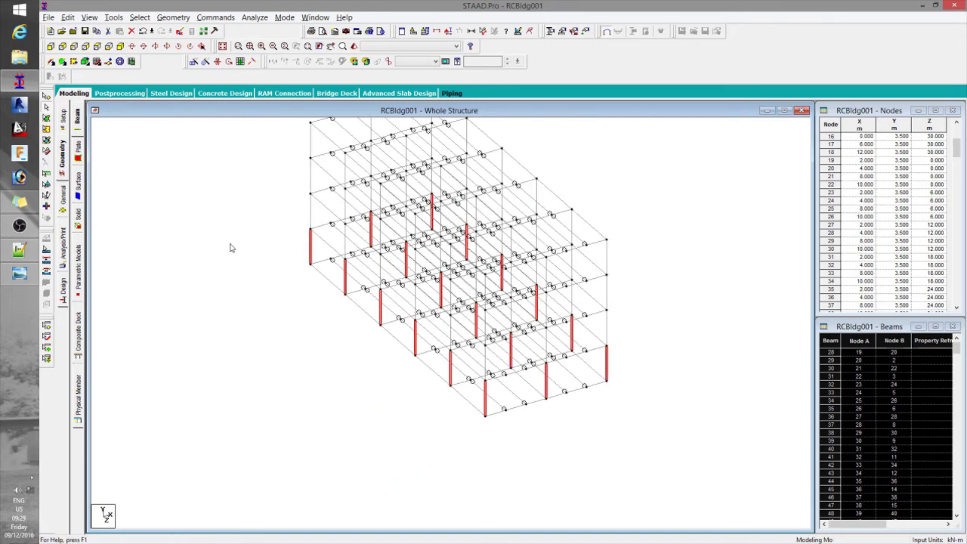
{"action": "key", "text": "ctrl+shift+v"}
{"action": "left_click", "coordinate": [244, 198]}
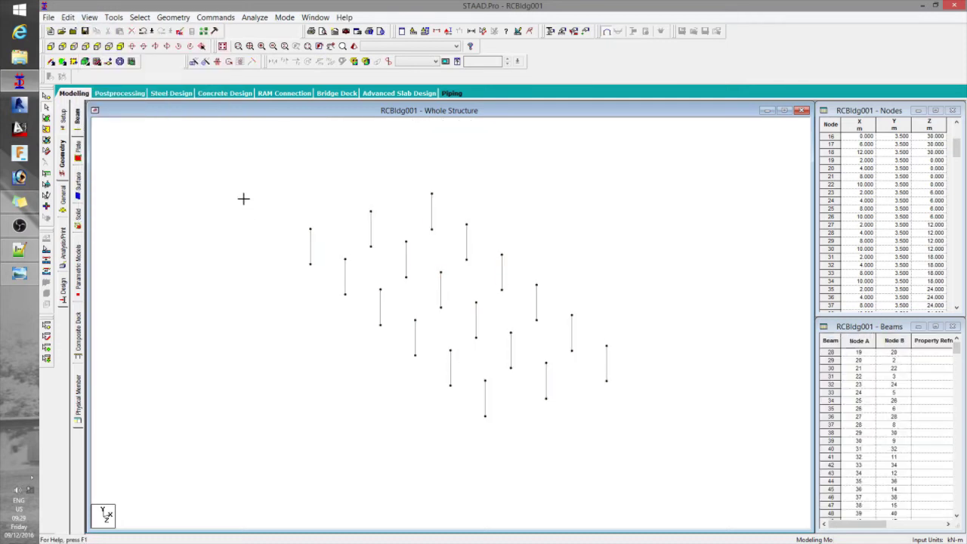
{"action": "left_click", "coordinate": [86, 48]}
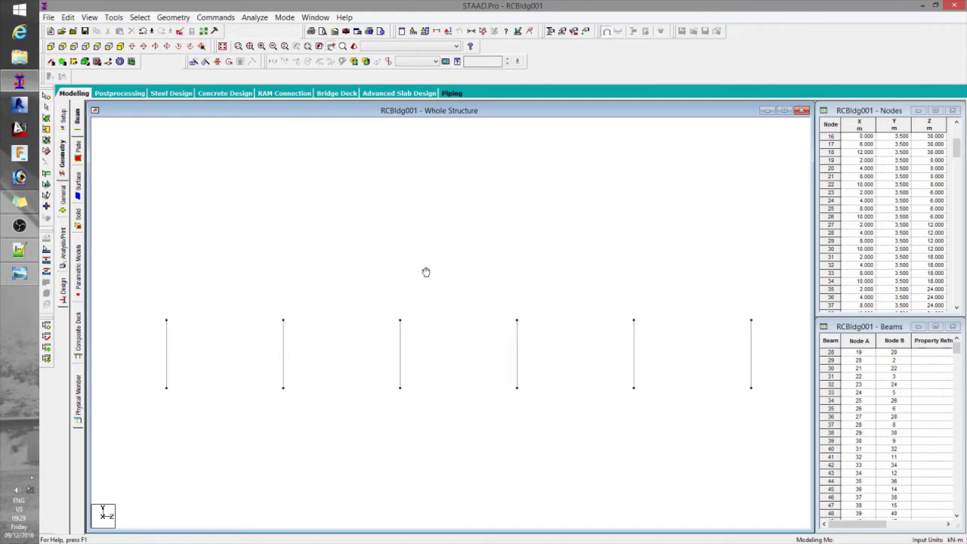
{"action": "middle_click_drag", "start_coordinate": [427, 272], "coordinate": [418, 228]}
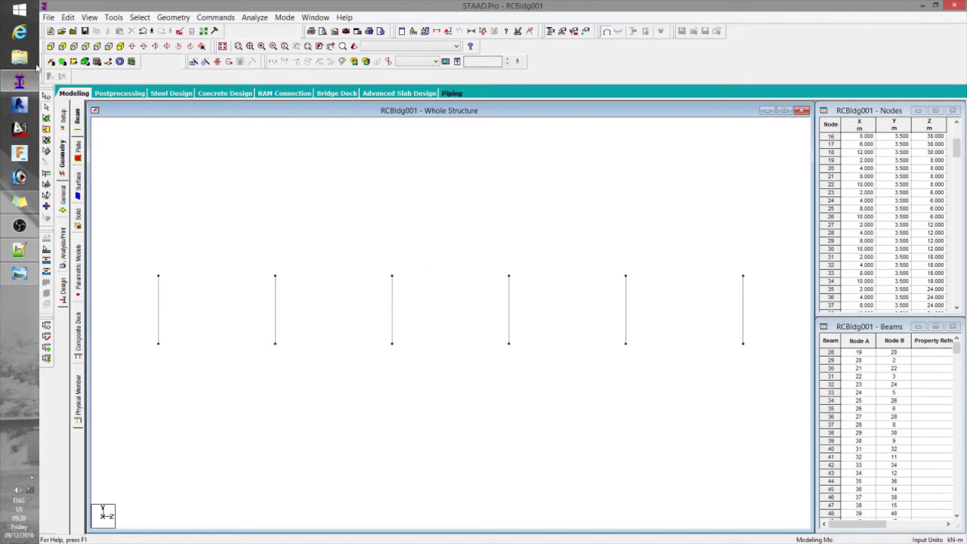
Select the bottom nodes of the displayed columns and repeat them once along global Y with -5.5 m spacing.
{"action": "left_click", "coordinate": [46, 107]}
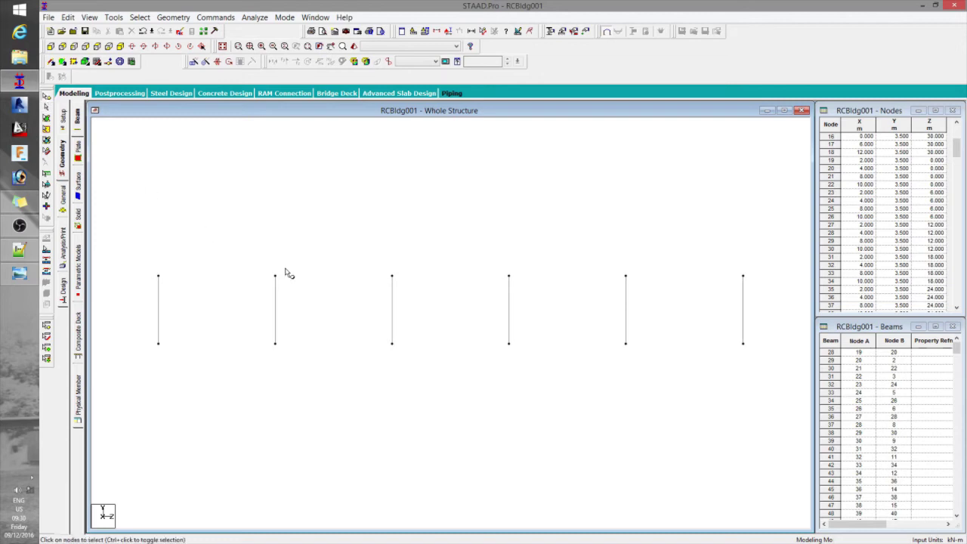
{"action": "left_click_drag", "start_coordinate": [142, 328], "coordinate": [771, 371]}
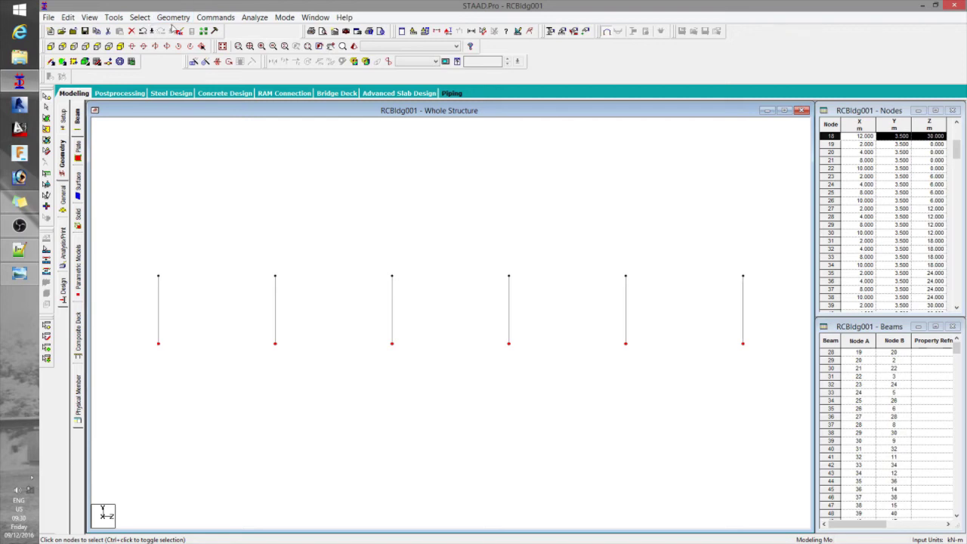
{"action": "left_click", "coordinate": [185, 20]}
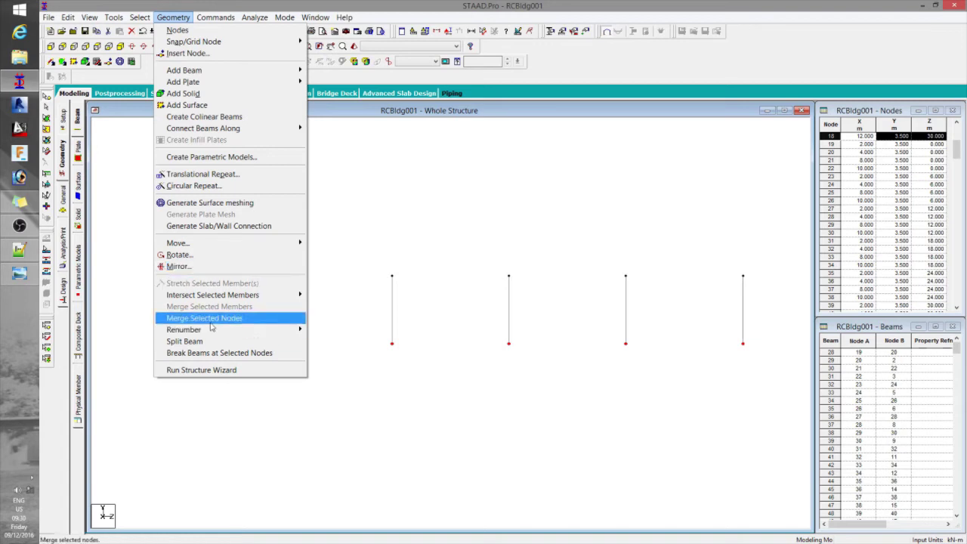
{"action": "left_click", "coordinate": [200, 174]}
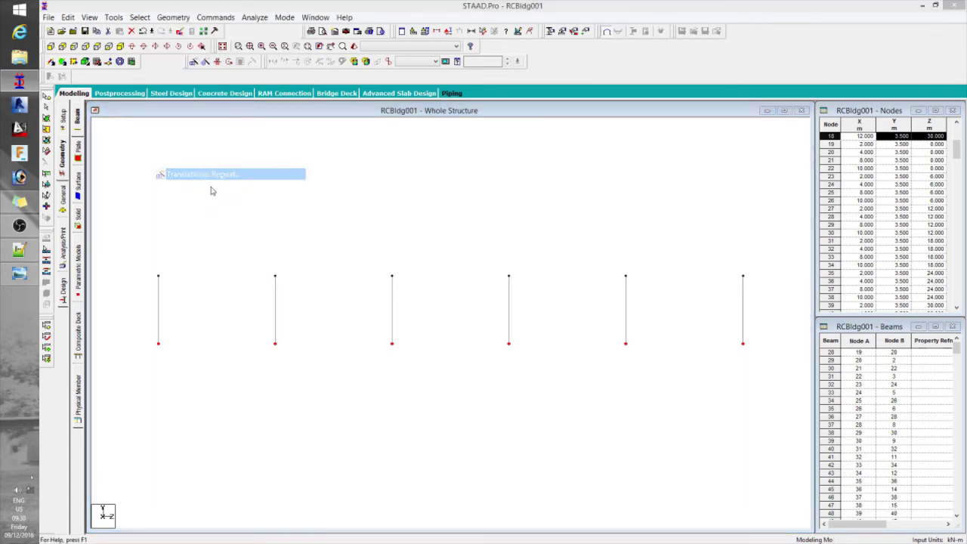
{"action": "left_click", "coordinate": [400, 322]}
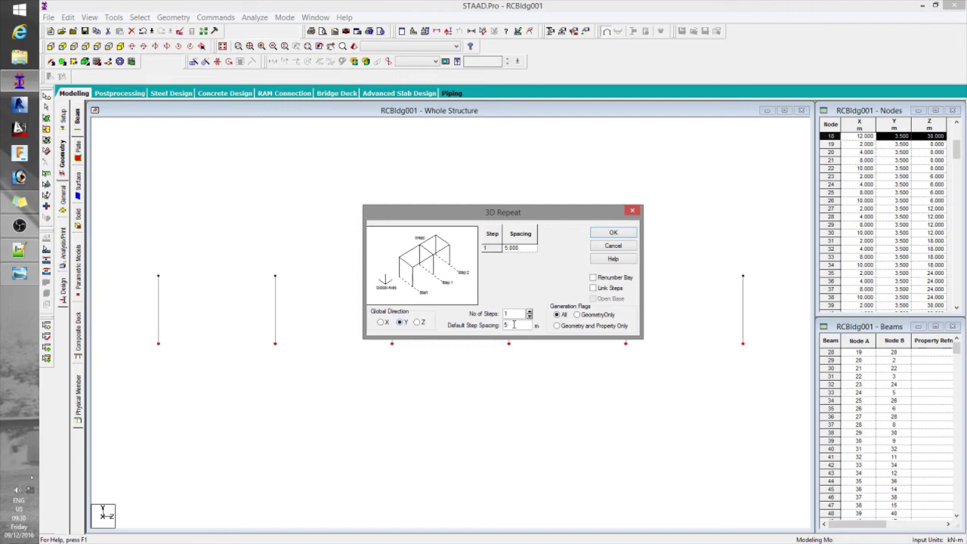
{"action": "type", "text": "-5.5"}
{"action": "left_click", "coordinate": [522, 315]}
{"action": "left_click", "coordinate": [620, 236]}
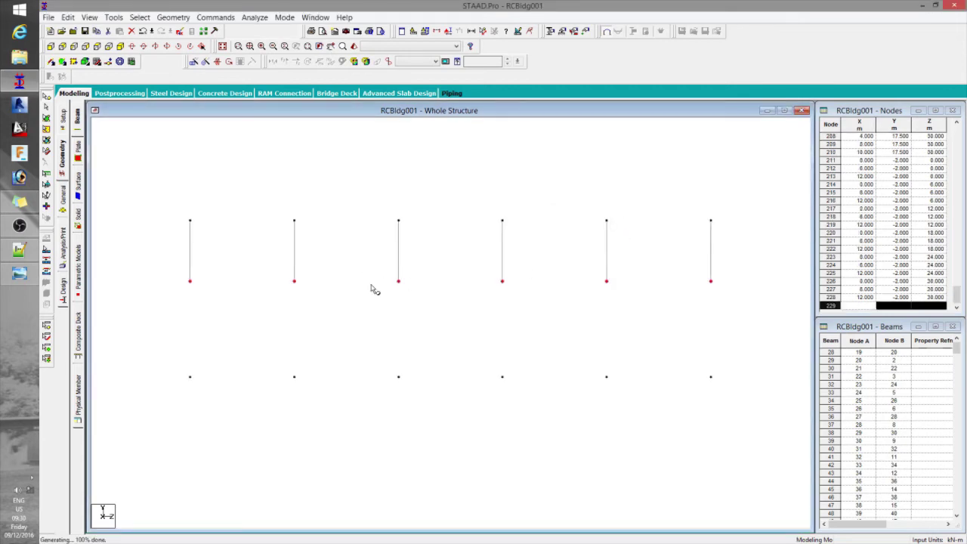
Connect the column bottom nodes to the new nodes below with members along the Y axis, and show the whole structure in isometric view.
{"action": "left_click_drag", "start_coordinate": [161, 261], "coordinate": [737, 464]}
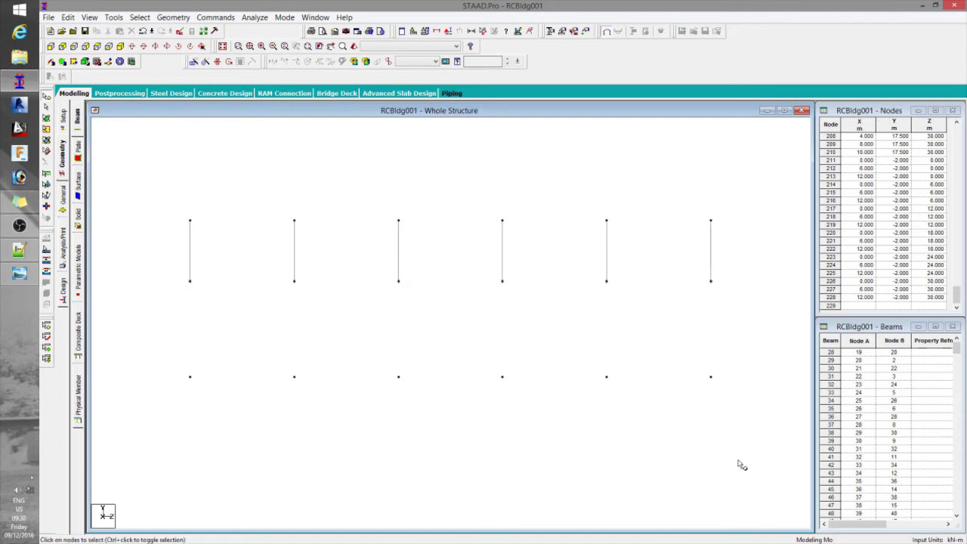
{"action": "left_click", "coordinate": [175, 18]}
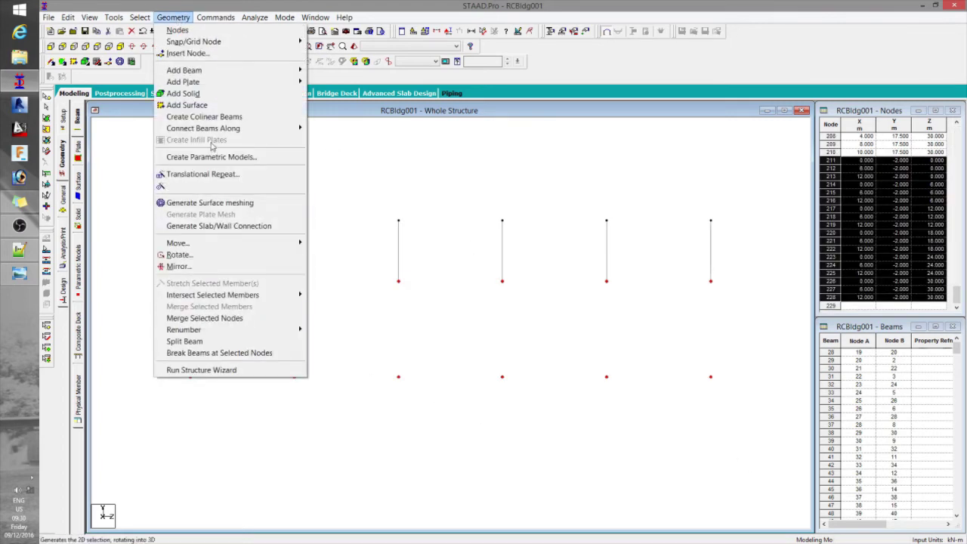
{"action": "mouse_move", "coordinate": [213, 129]}
{"action": "left_click", "coordinate": [323, 143]}
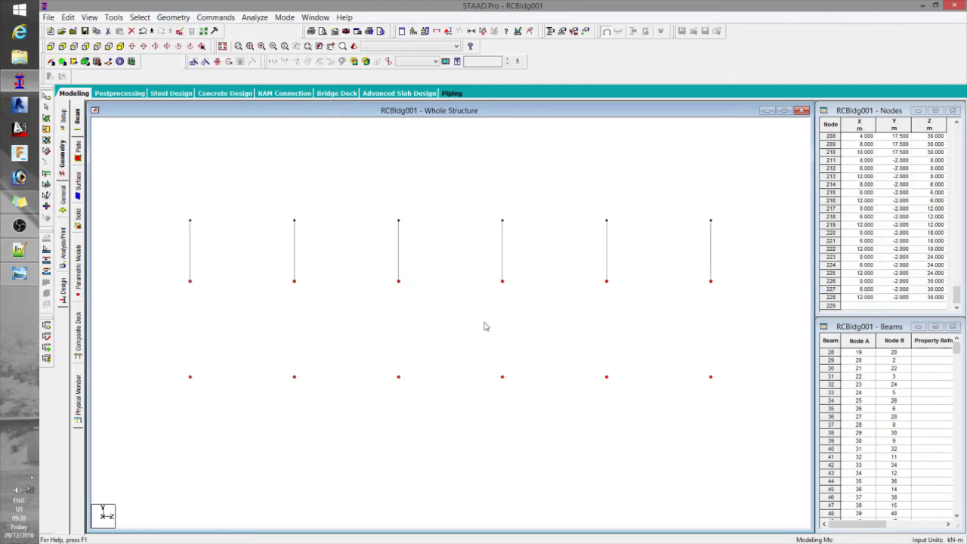
{"action": "left_click", "coordinate": [536, 298]}
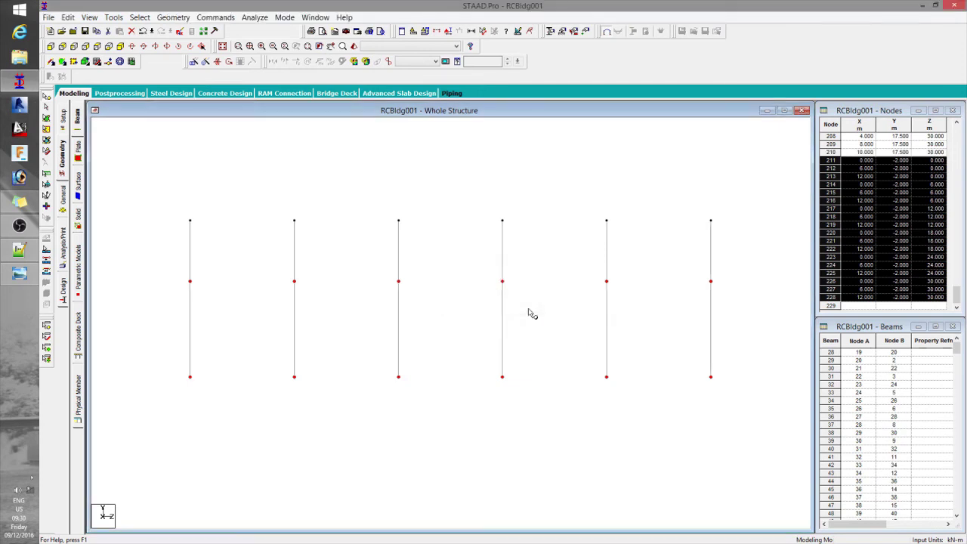
{"action": "left_click", "coordinate": [217, 62]}
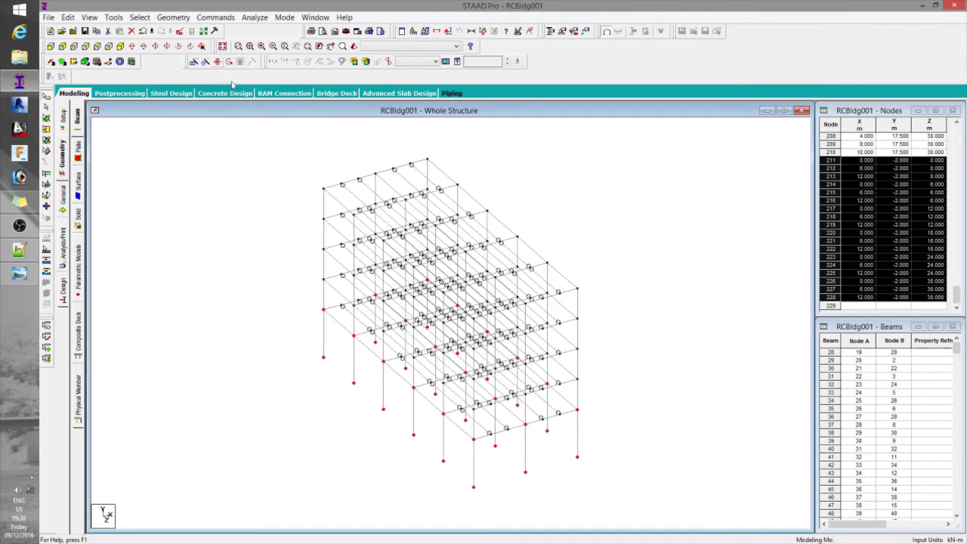
{"action": "left_click", "coordinate": [257, 257]}
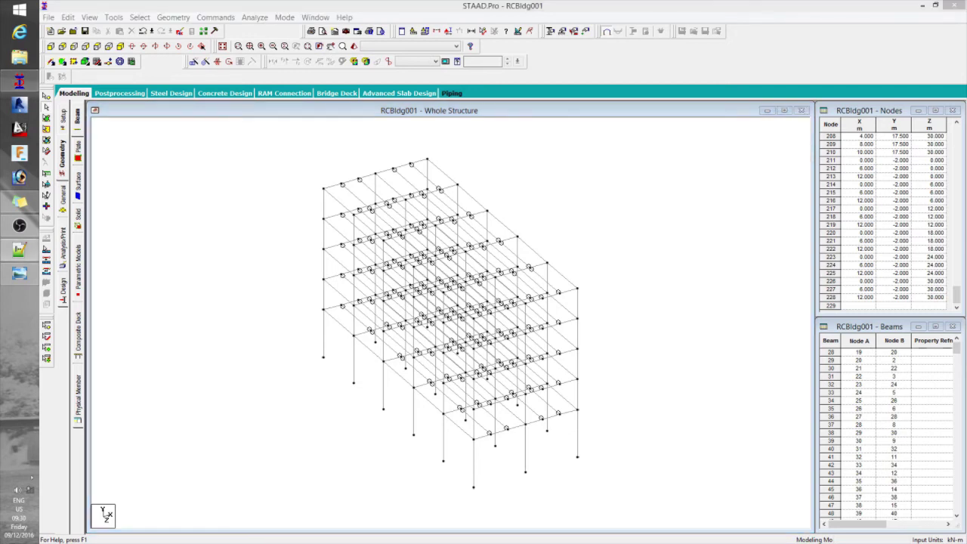
Select all the column base nodes at Y -2 m in front elevation and assign pinned supports to them.
{"action": "left_click", "coordinate": [52, 60]}
{"action": "left_click", "coordinate": [46, 98]}
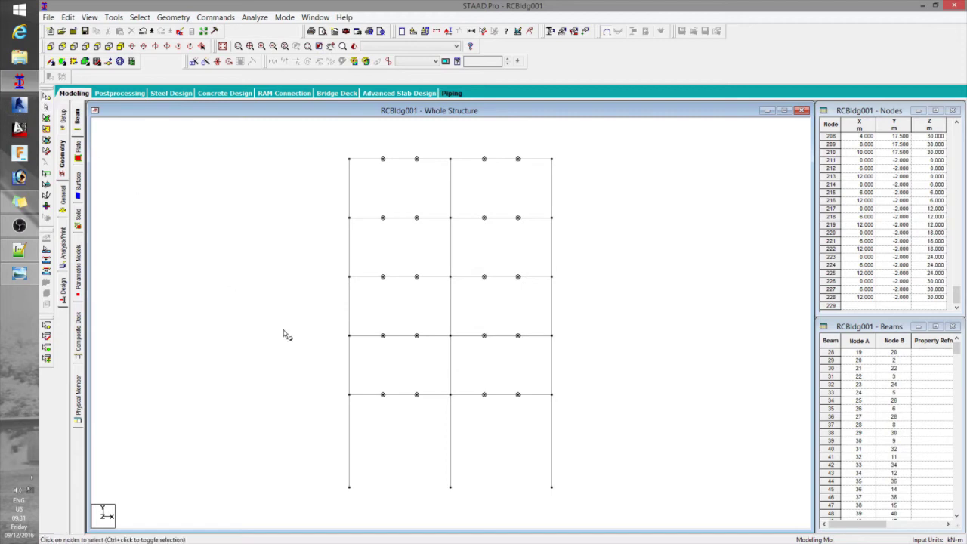
{"action": "left_click_drag", "start_coordinate": [335, 459], "coordinate": [577, 526]}
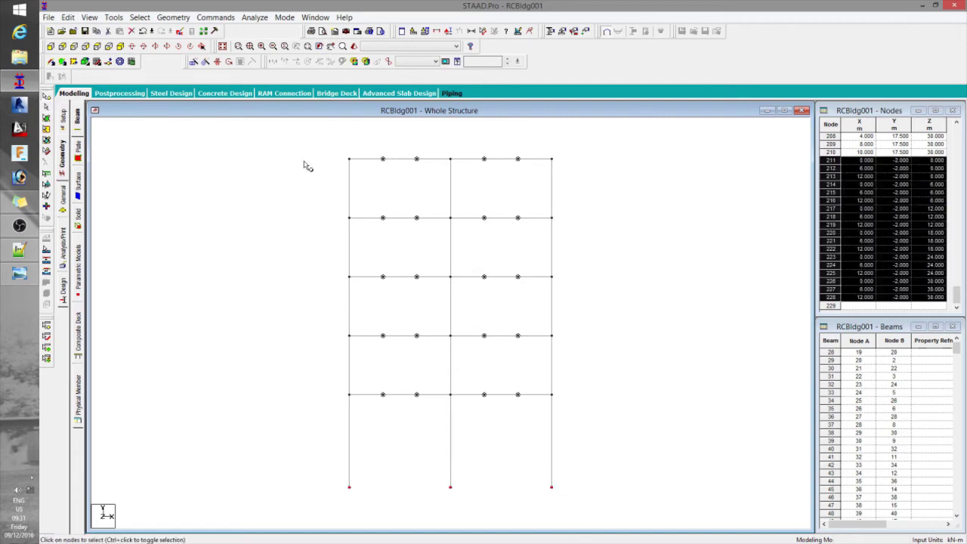
{"action": "left_click", "coordinate": [223, 19]}
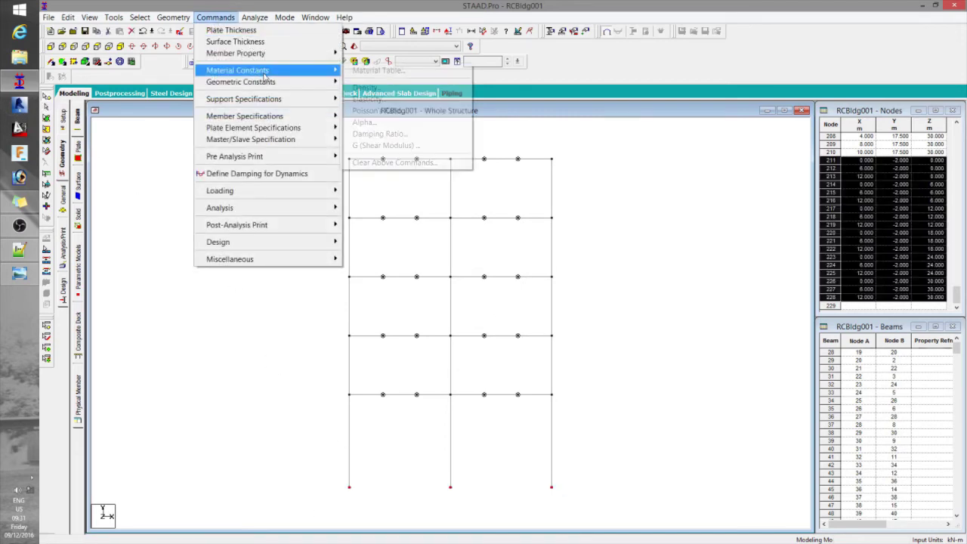
{"action": "left_click", "coordinate": [364, 96]}
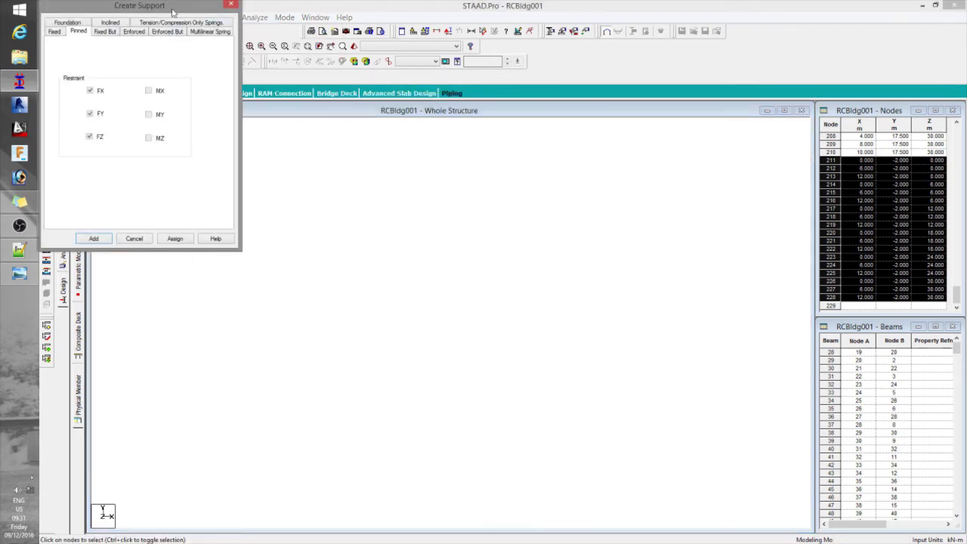
{"action": "left_click_drag", "start_coordinate": [173, 9], "coordinate": [249, 56]}
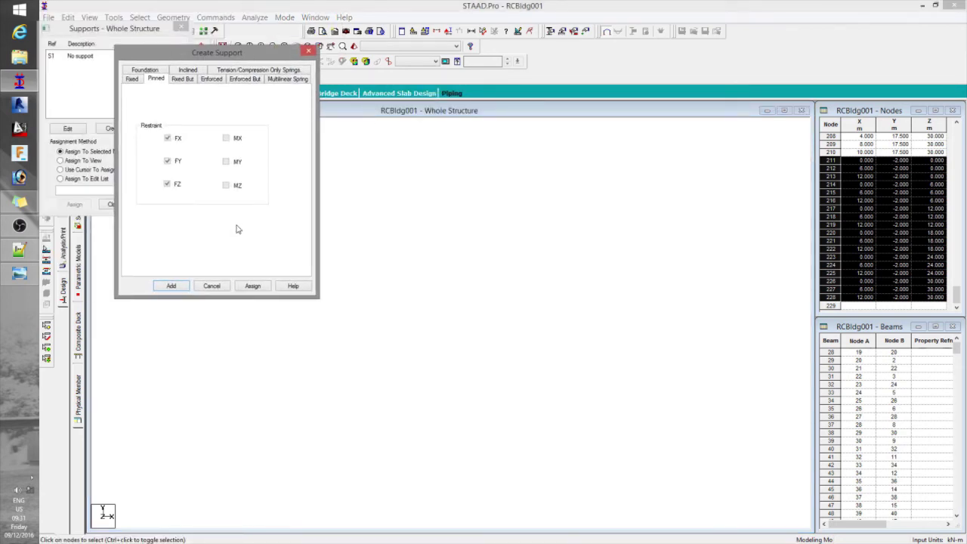
{"action": "left_click", "coordinate": [251, 287]}
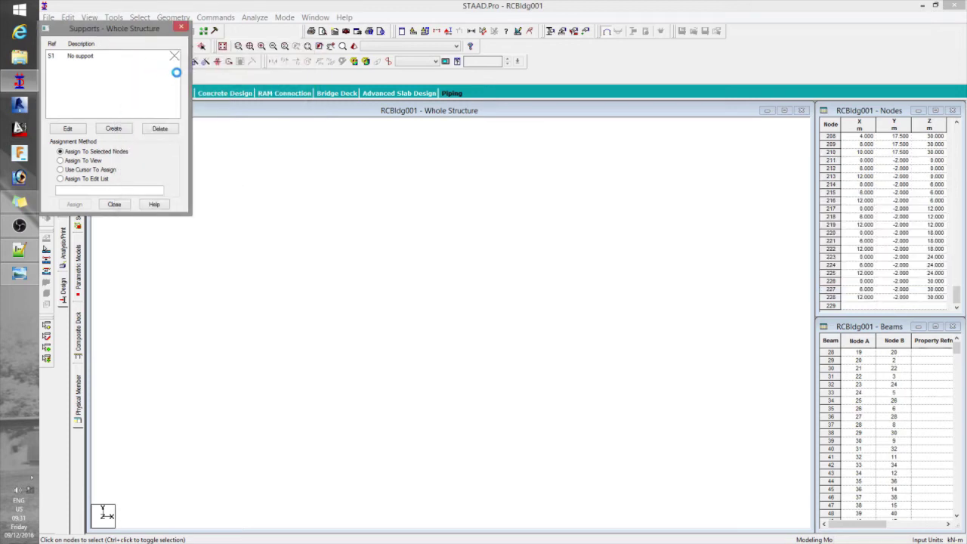
{"action": "left_click", "coordinate": [181, 27]}
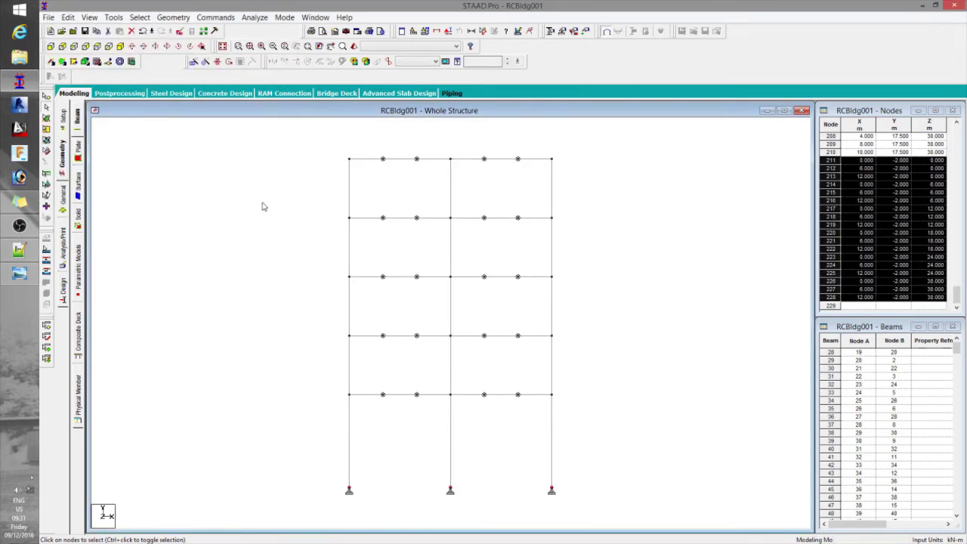
Show the whole structure in isometric view, clear the node selection and save the model.
{"action": "left_click", "coordinate": [222, 46]}
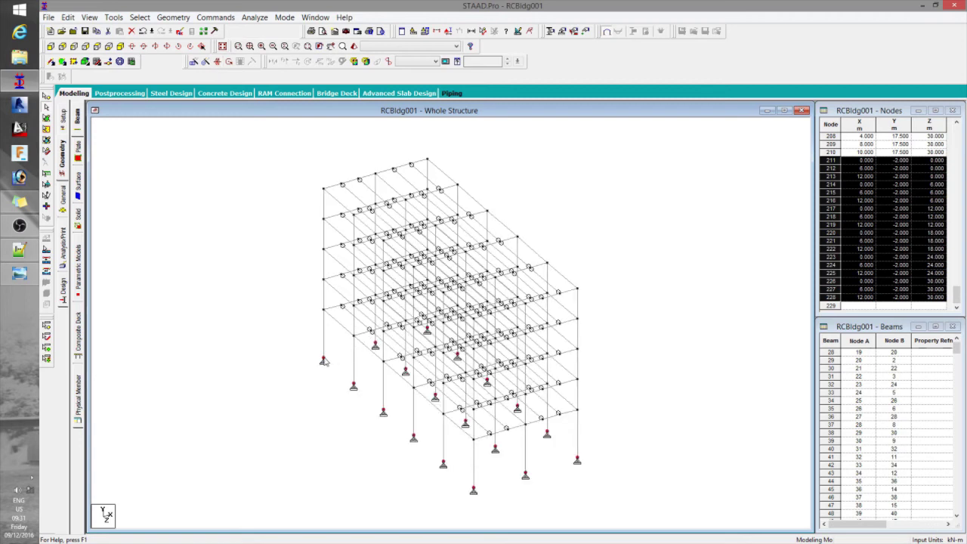
{"action": "left_click", "coordinate": [252, 290]}
{"action": "key", "text": "ctrl+s"}
{"action": "key", "text": "Return"}
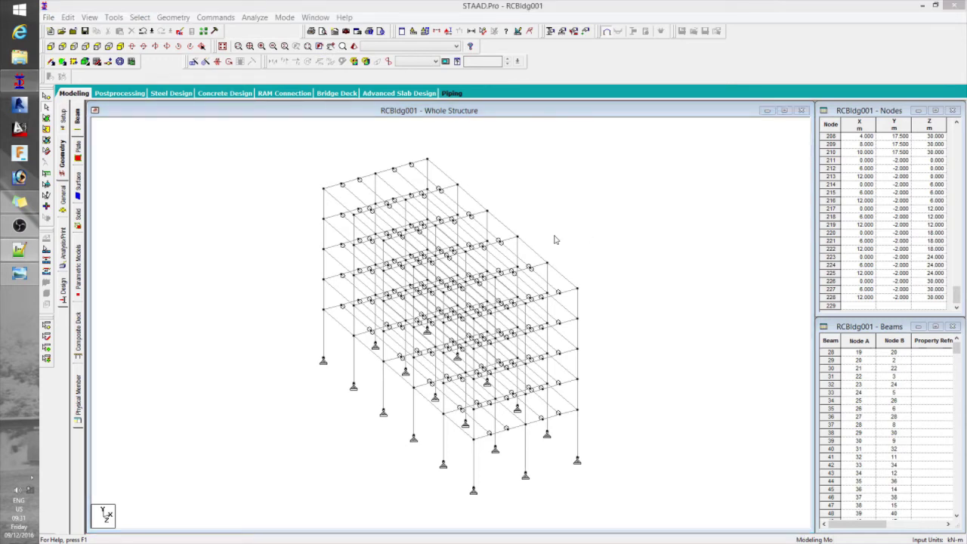
Select all the beams of the lowest floor level in side elevation.
{"action": "left_click_drag", "start_coordinate": [303, 227], "coordinate": [254, 211]}
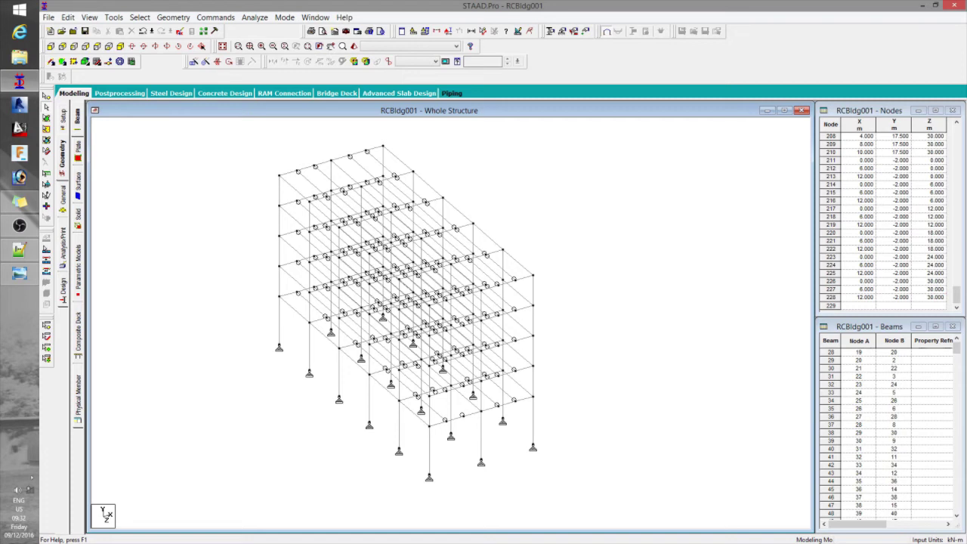
{"action": "left_click", "coordinate": [96, 46]}
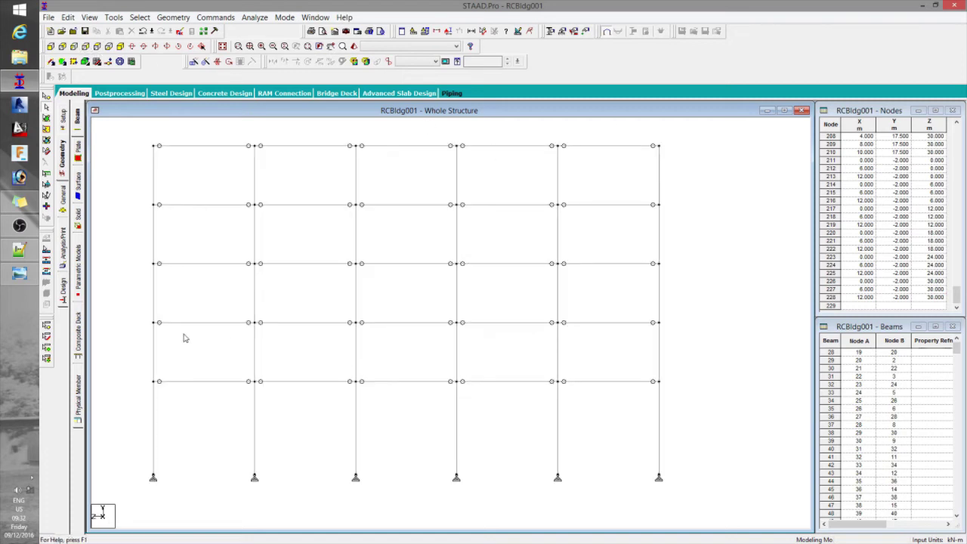
{"action": "left_click_drag", "start_coordinate": [139, 365], "coordinate": [706, 412]}
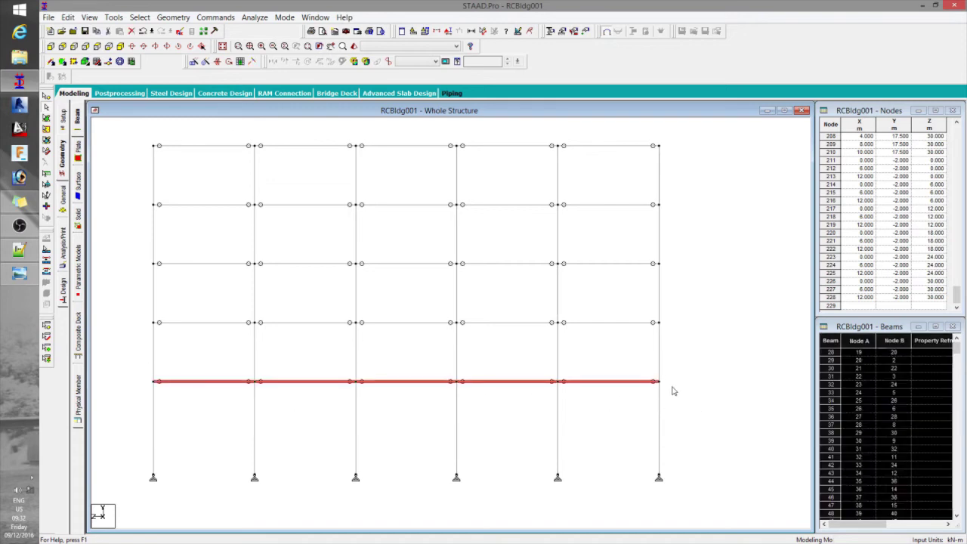
{"action": "key", "text": "alt+g"}
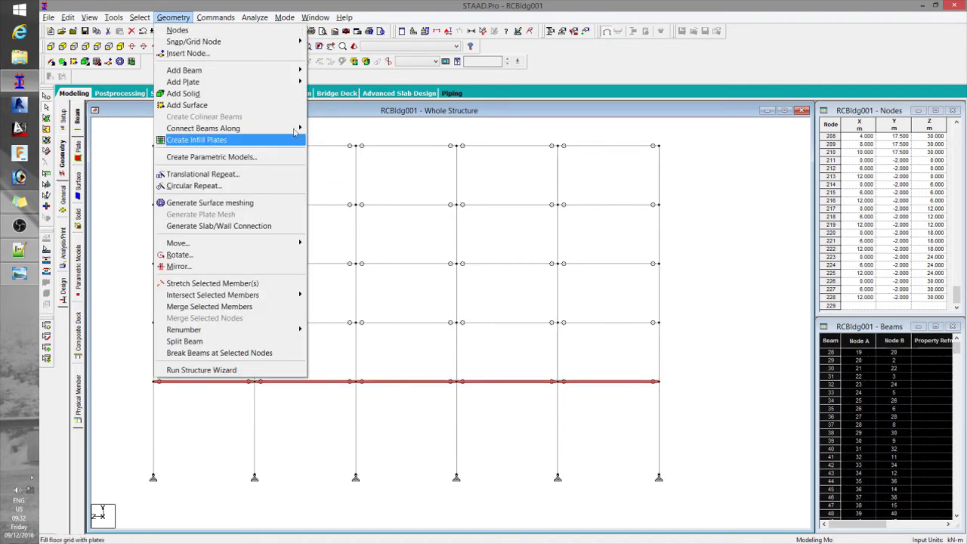
{"action": "mouse_move", "coordinate": [264, 331]}
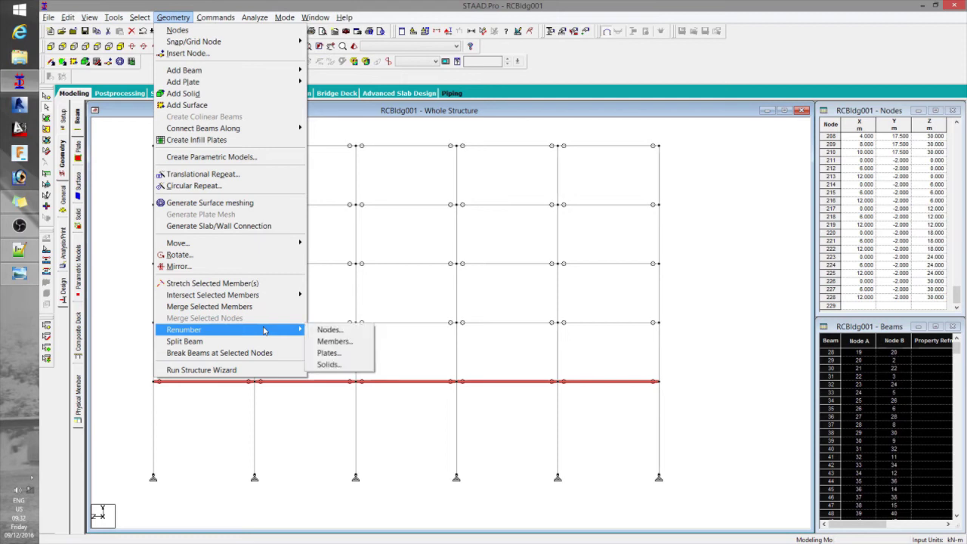
{"action": "left_click", "coordinate": [334, 341]}
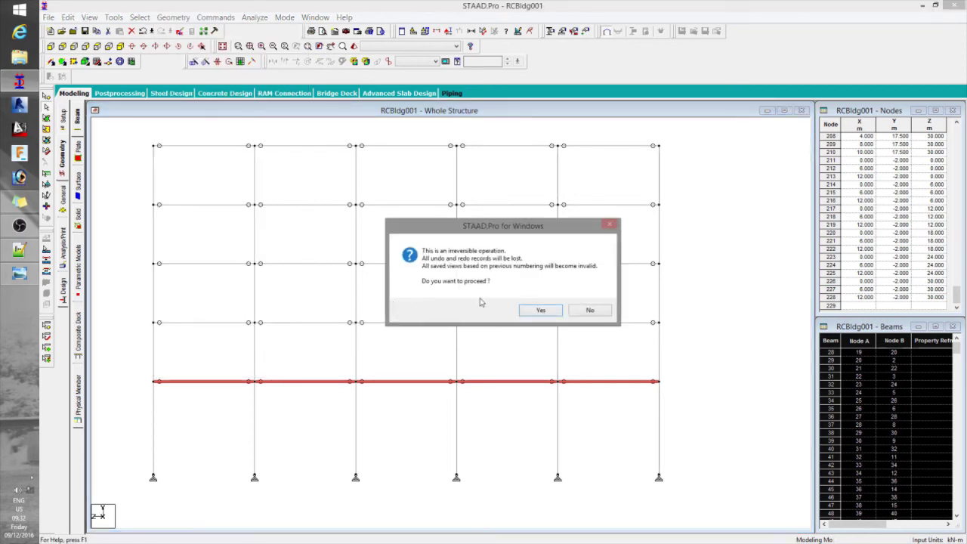
{"action": "left_click", "coordinate": [540, 311]}
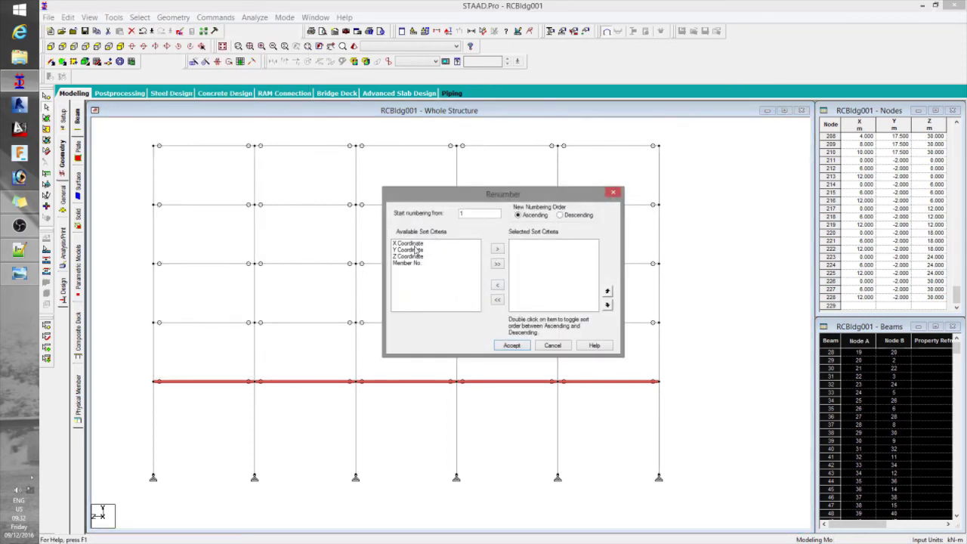
{"action": "left_click", "coordinate": [411, 250]}
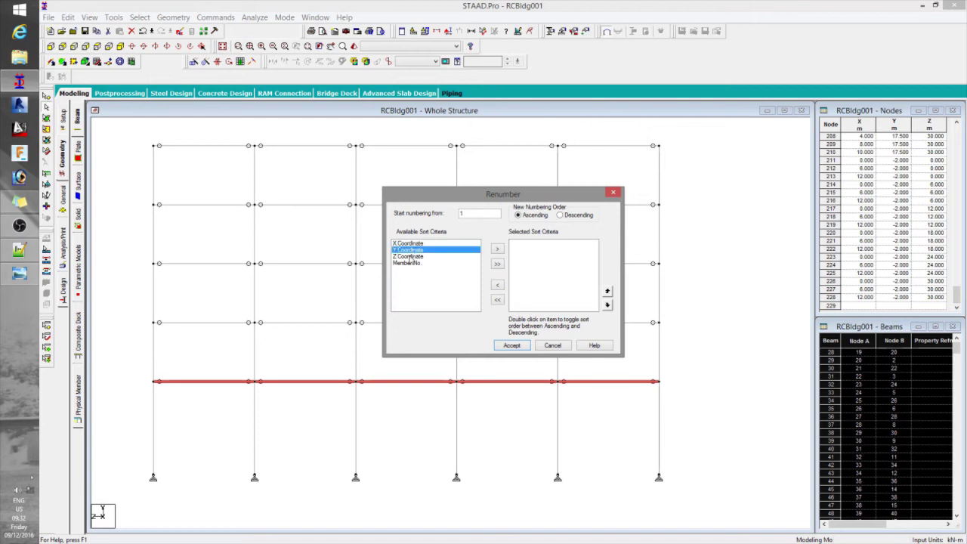
{"action": "key", "text": "Escape"}
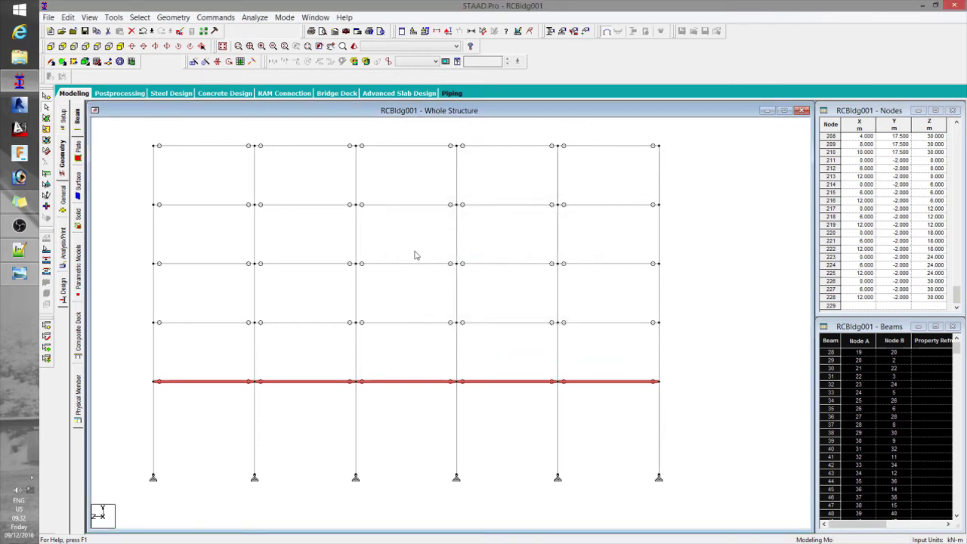
Renumber the selected lowest floor beams in ascending order, with the Z coordinate (ascending) as the sort criterion.
{"action": "left_click", "coordinate": [179, 18]}
{"action": "mouse_move", "coordinate": [215, 331]}
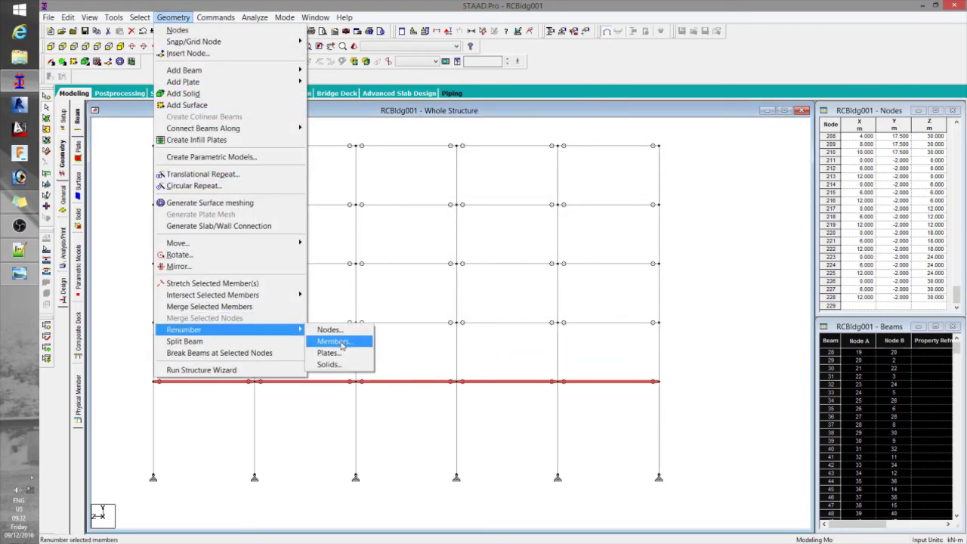
{"action": "left_click", "coordinate": [343, 342]}
{"action": "left_click", "coordinate": [535, 308]}
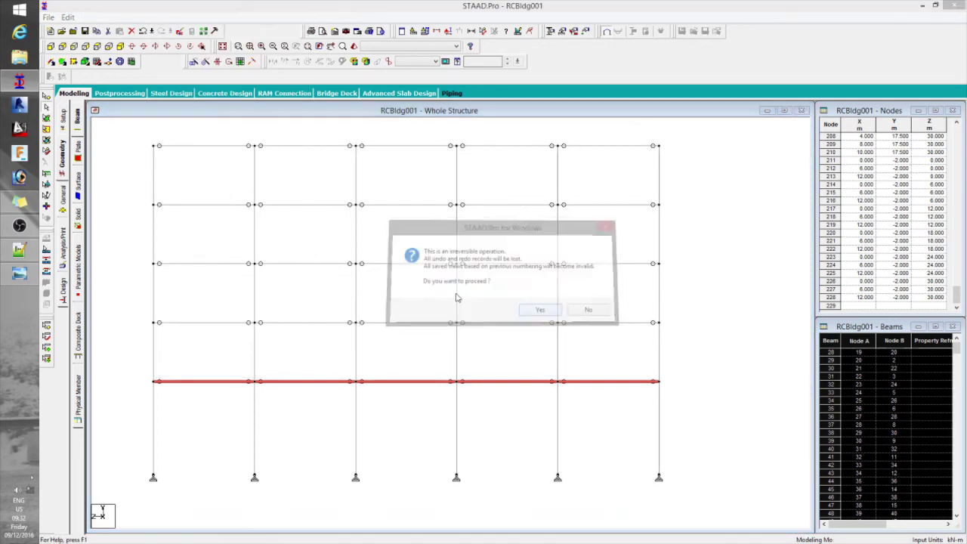
{"action": "double_click", "coordinate": [410, 256]}
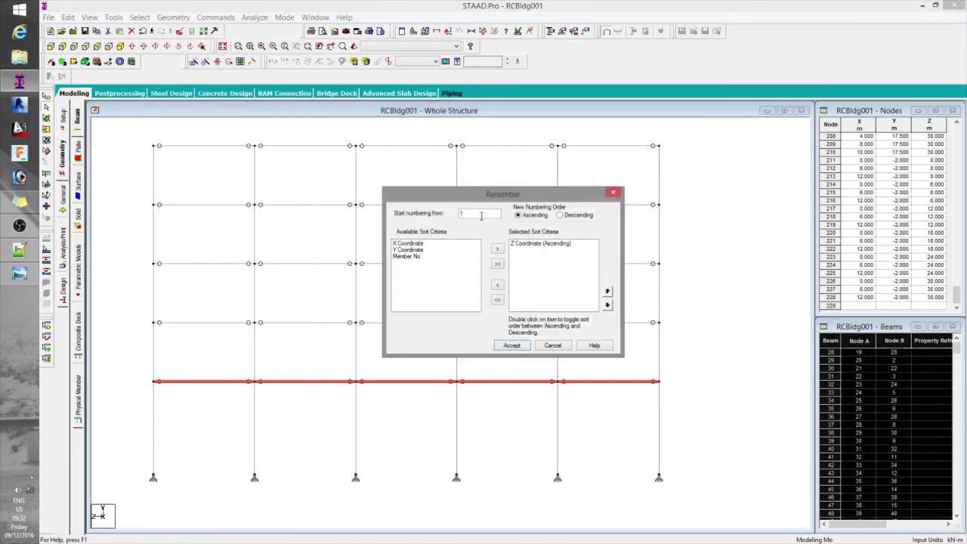
{"action": "left_click_drag", "start_coordinate": [482, 214], "coordinate": [400, 212]}
{"action": "left_click", "coordinate": [520, 346]}
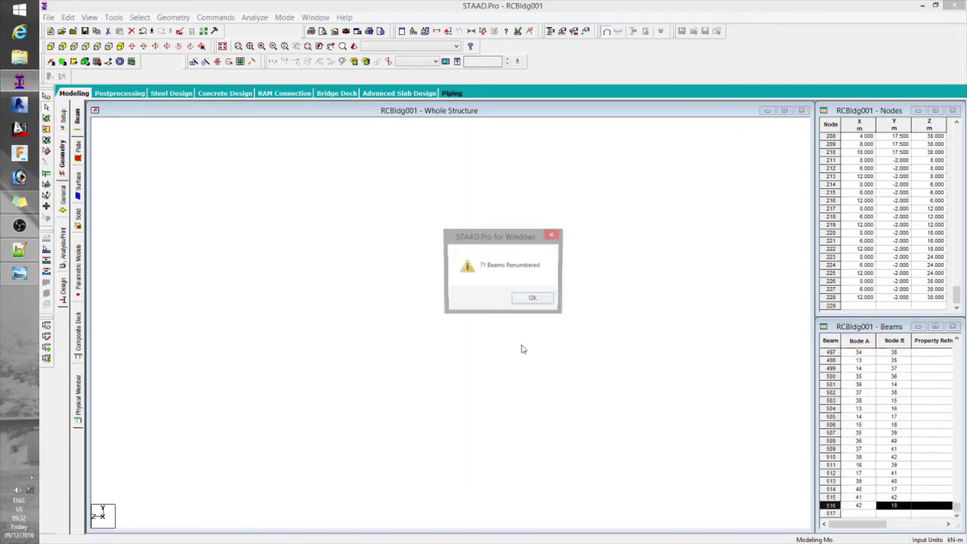
{"action": "left_click", "coordinate": [532, 297]}
Check the beam numbers of the isolated lowest floor in isometric view and restore the whole structure to the view.
{"action": "left_click_drag", "start_coordinate": [121, 349], "coordinate": [635, 420]}
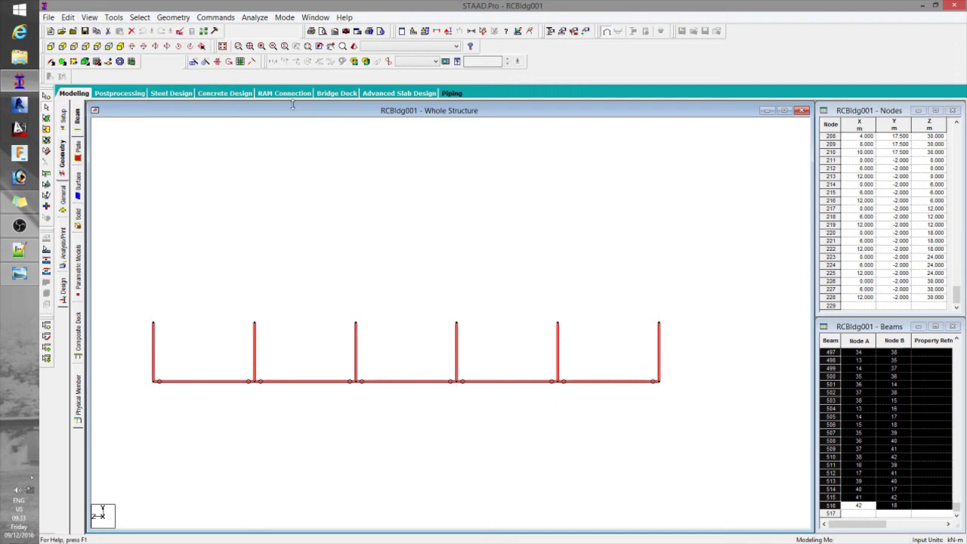
{"action": "left_click", "coordinate": [131, 46]}
{"action": "left_click", "coordinate": [308, 234]}
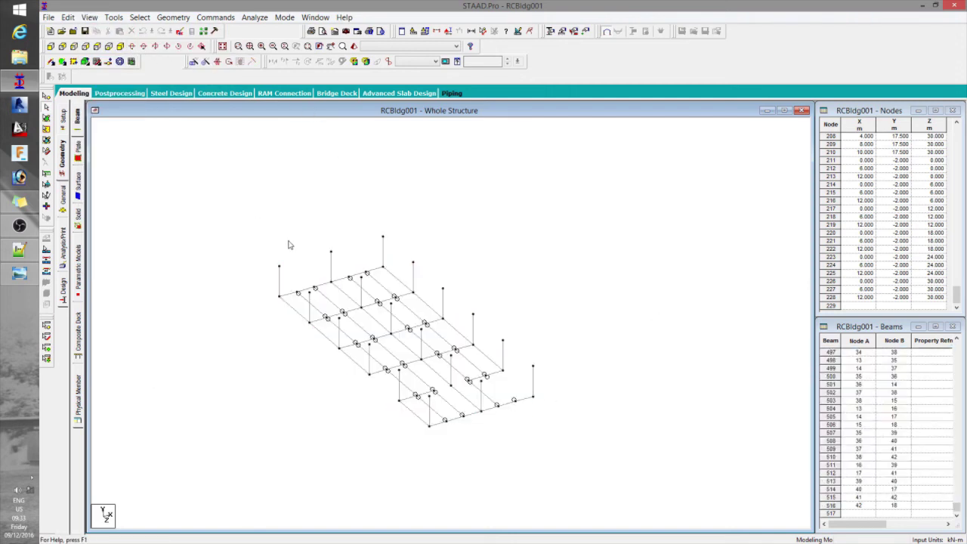
{"action": "key", "text": "shift+b"}
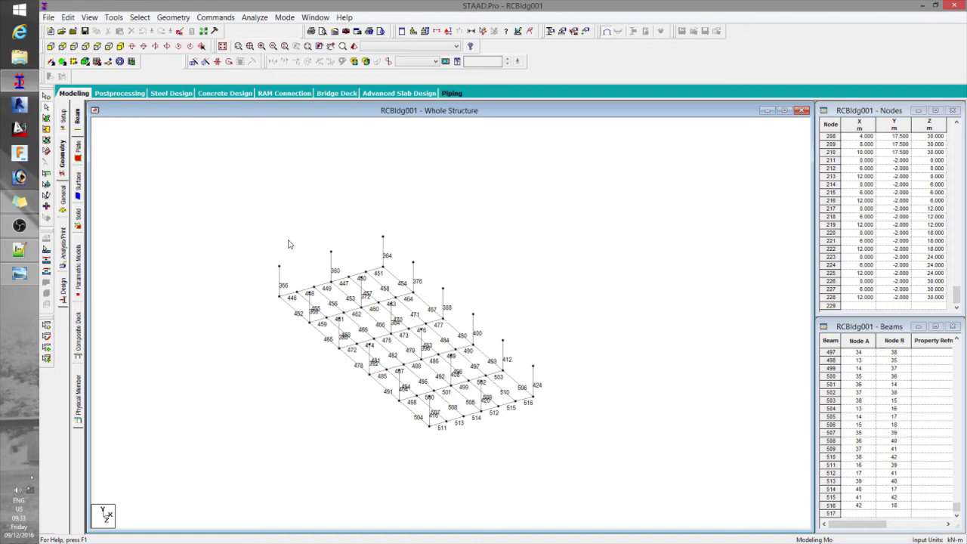
{"action": "key", "text": "alt+v"}
{"action": "key", "text": "w"}
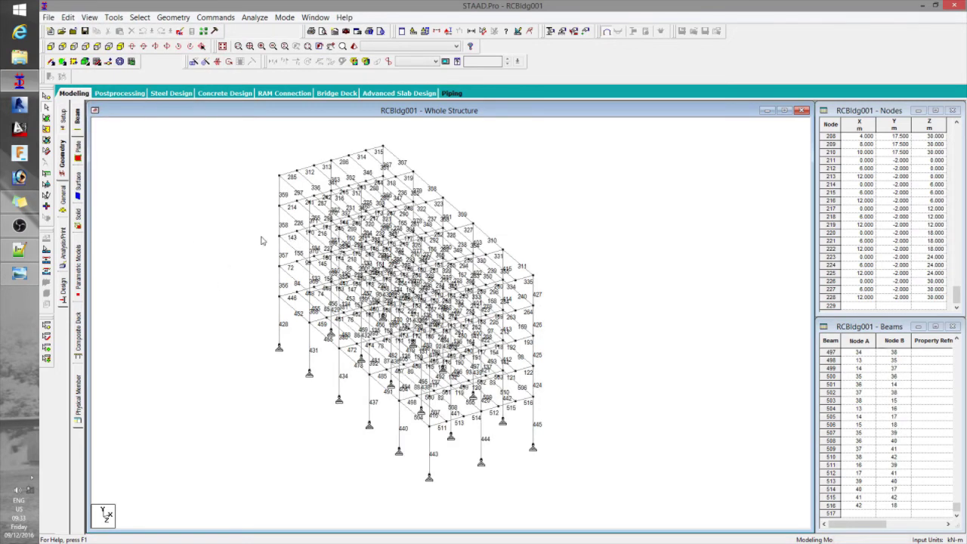
Select every member of the structure and renumber them in ascending order from 10000, sorted by ascending X coordinate.
{"action": "key", "text": "ctrl+a"}
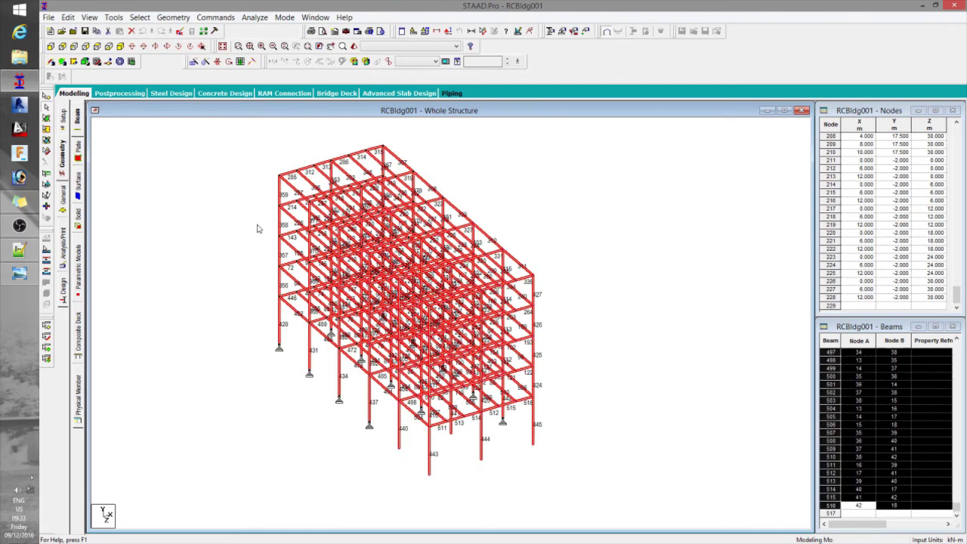
{"action": "left_click", "coordinate": [258, 227]}
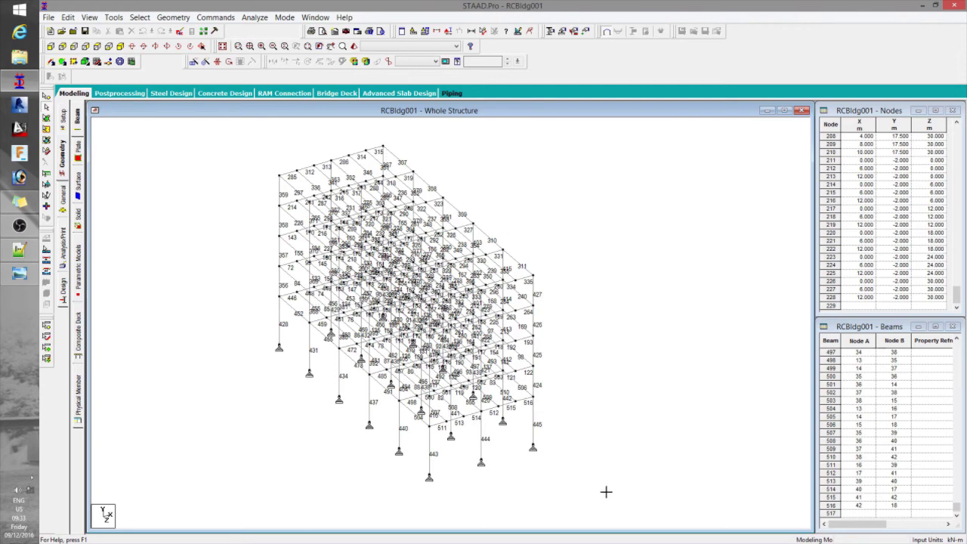
{"action": "key", "text": "ctrl+a"}
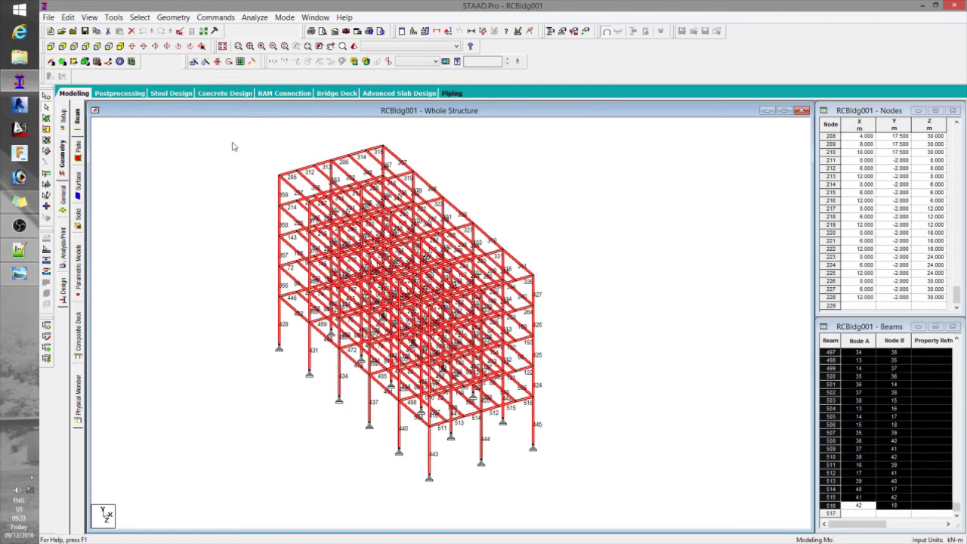
{"action": "left_click", "coordinate": [173, 17]}
{"action": "mouse_move", "coordinate": [249, 330]}
{"action": "left_click", "coordinate": [323, 344]}
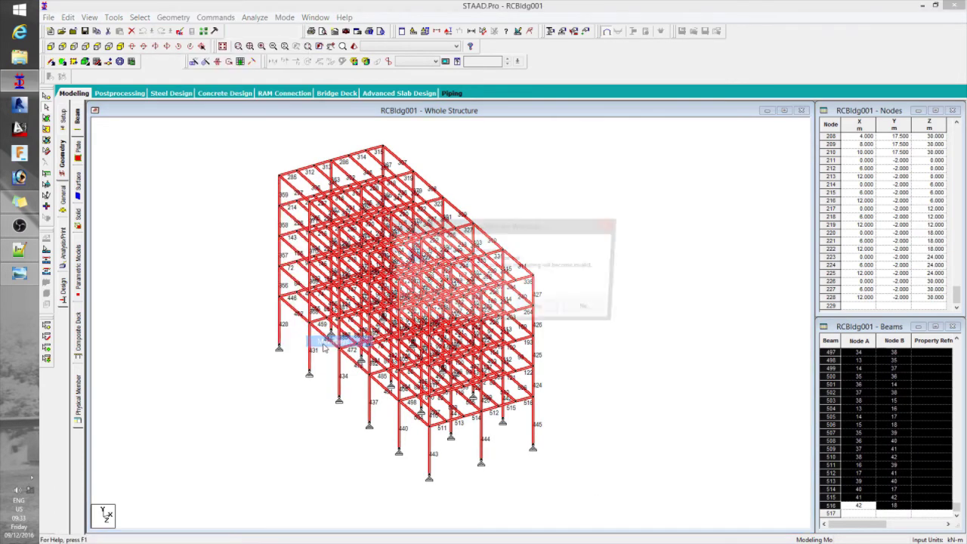
{"action": "left_click", "coordinate": [536, 308]}
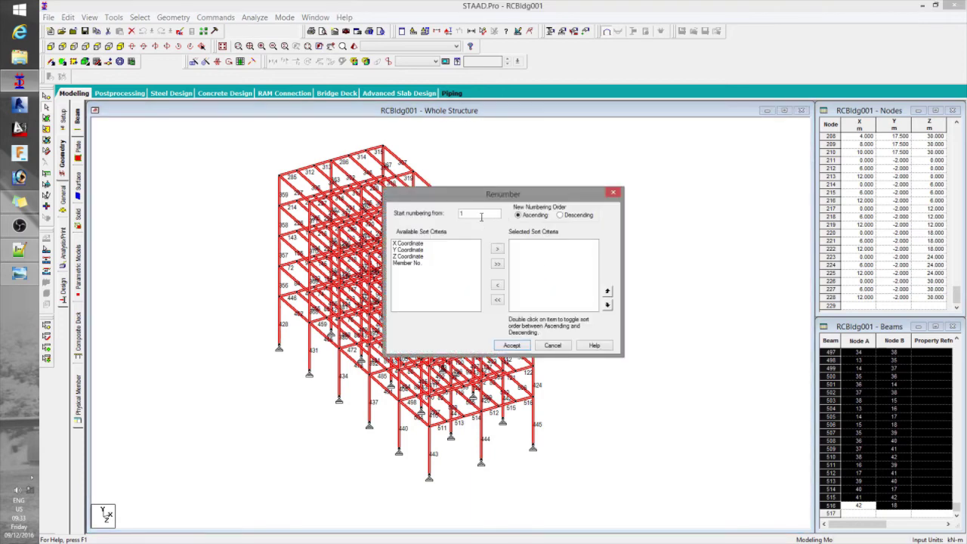
{"action": "left_click_drag", "start_coordinate": [474, 211], "coordinate": [424, 209]}
{"action": "type", "text": "10000"}
{"action": "double_click", "coordinate": [408, 244]}
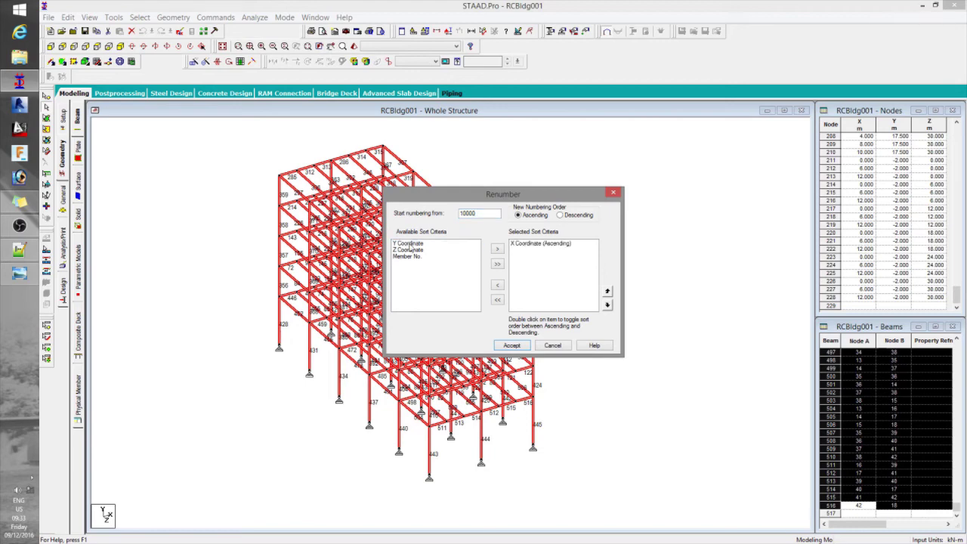
{"action": "left_click", "coordinate": [512, 345]}
{"action": "left_click", "coordinate": [531, 297]}
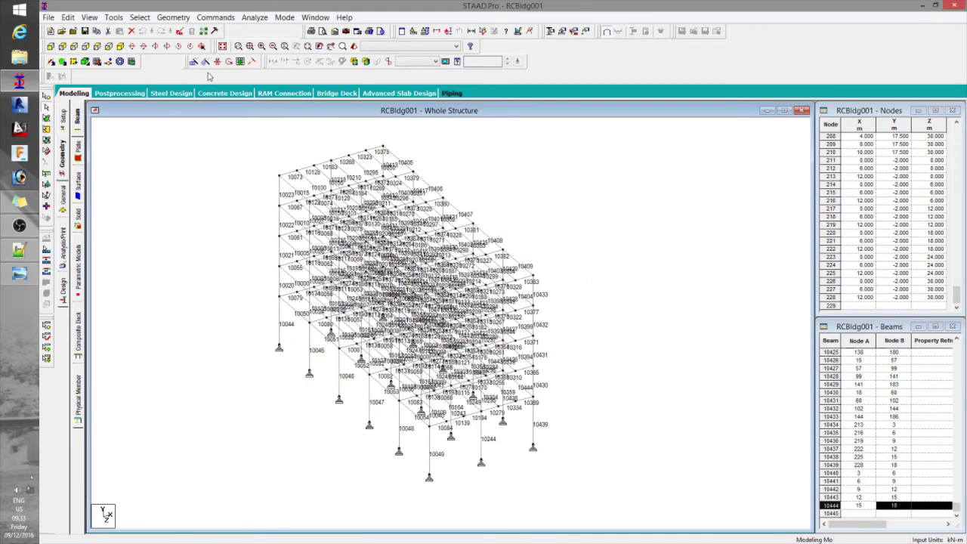
Hide the beam numbers, select the lowest floor's beams in side elevation and show only them in isometric view.
{"action": "key", "text": "shift+b"}
{"action": "left_click", "coordinate": [89, 50]}
{"action": "left_click_drag", "start_coordinate": [134, 357], "coordinate": [712, 403]}
{"action": "key", "text": "ctrl+shift+v"}
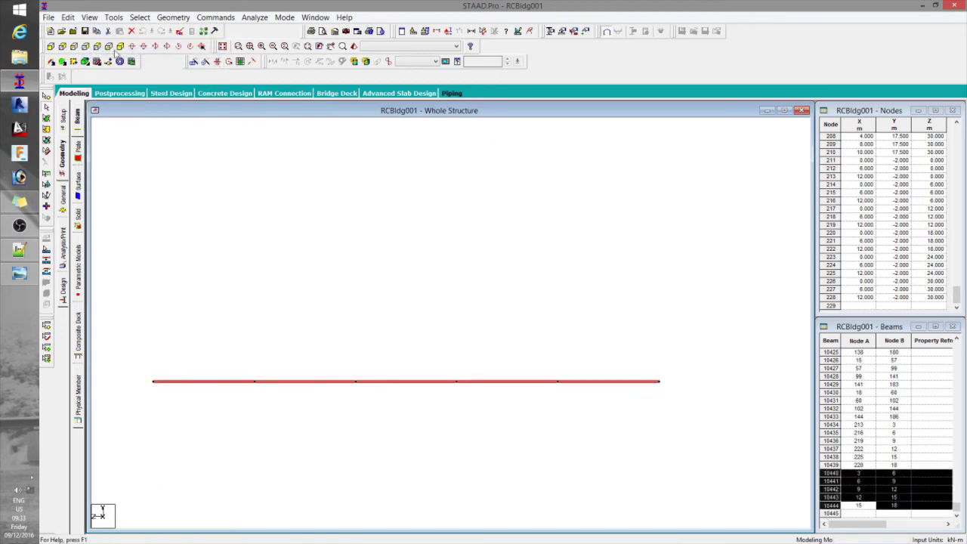
{"action": "left_click", "coordinate": [120, 47]}
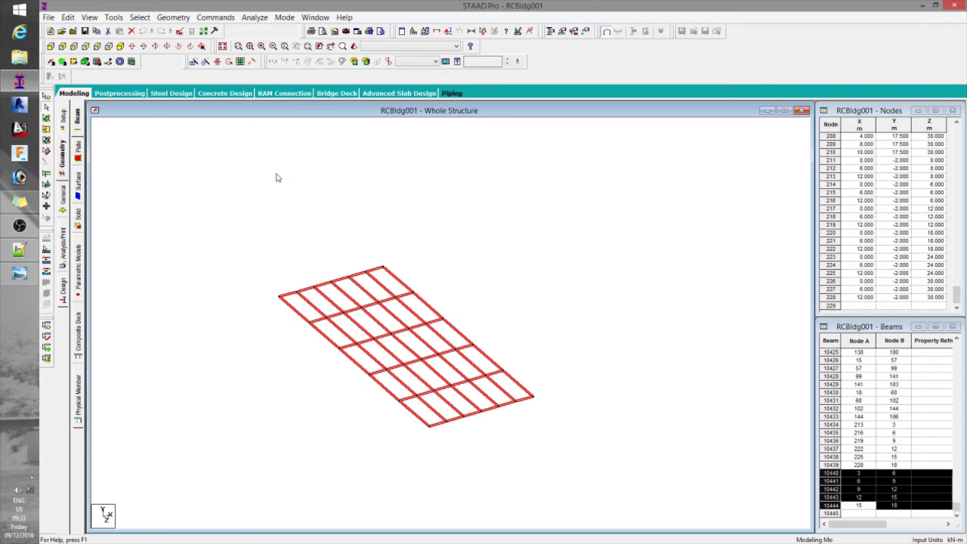
Renumber the selected lowest floor beams in ascending order starting from 201, with the Z coordinate as the sort criterion.
{"action": "left_click", "coordinate": [173, 17]}
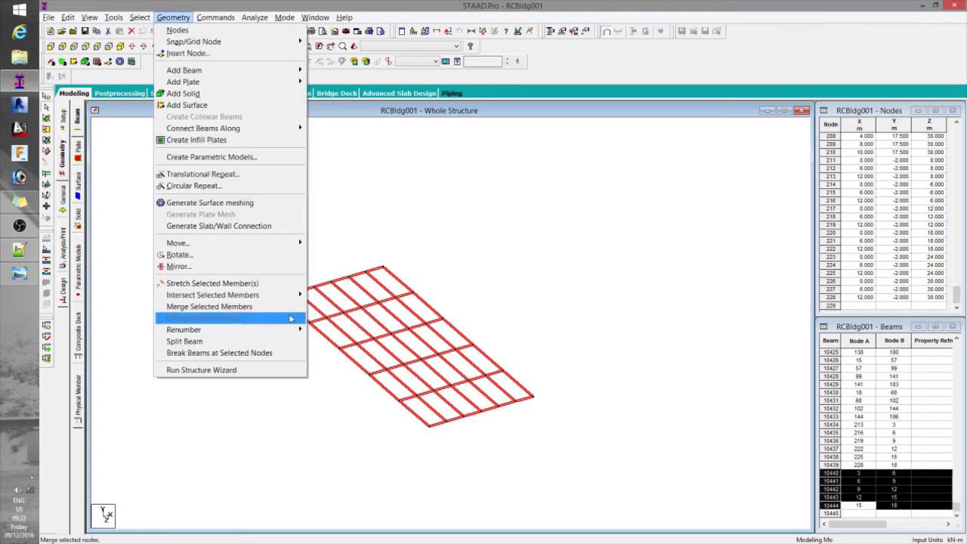
{"action": "mouse_move", "coordinate": [297, 329]}
{"action": "left_click", "coordinate": [334, 341]}
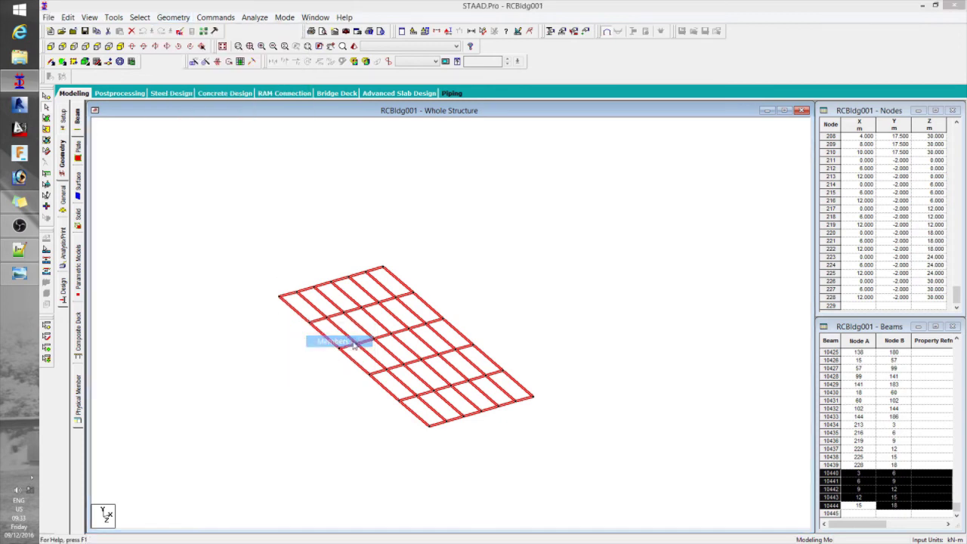
{"action": "left_click", "coordinate": [538, 310]}
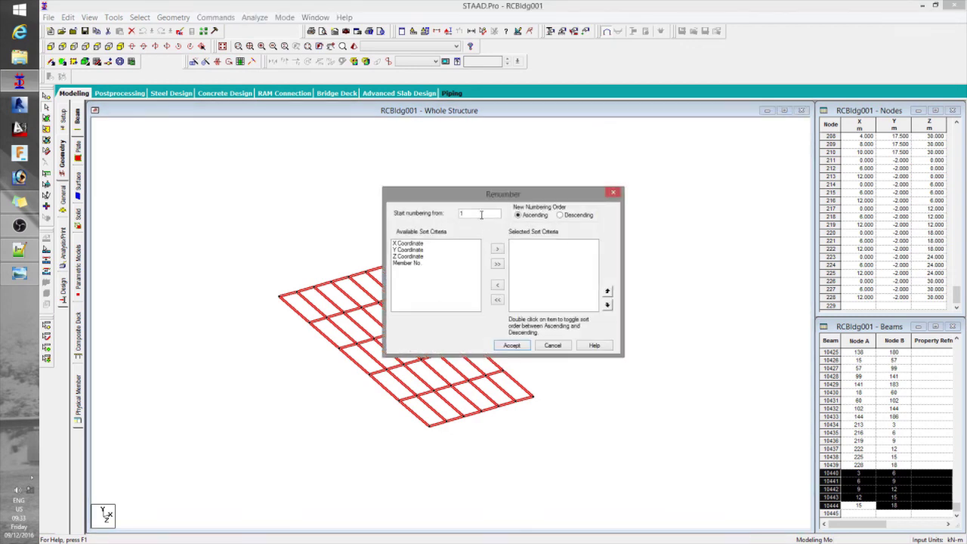
{"action": "type", "text": "201"}
{"action": "double_click", "coordinate": [412, 256]}
{"action": "left_click", "coordinate": [511, 347]}
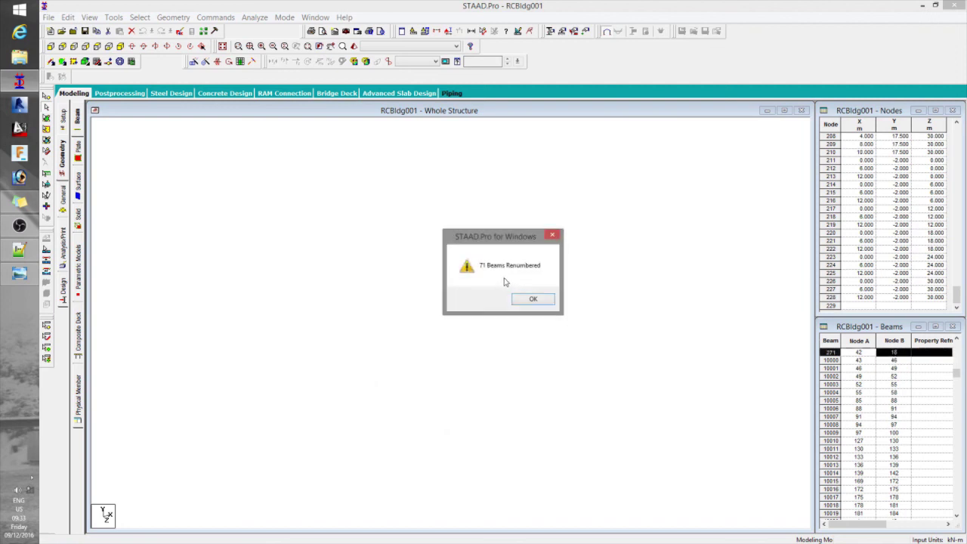
{"action": "left_click", "coordinate": [525, 298]}
Display the beam numbers on the isolated floor grid.
{"action": "scroll", "coordinate": [299, 282], "scroll_direction": "down", "scroll_amount": 3}
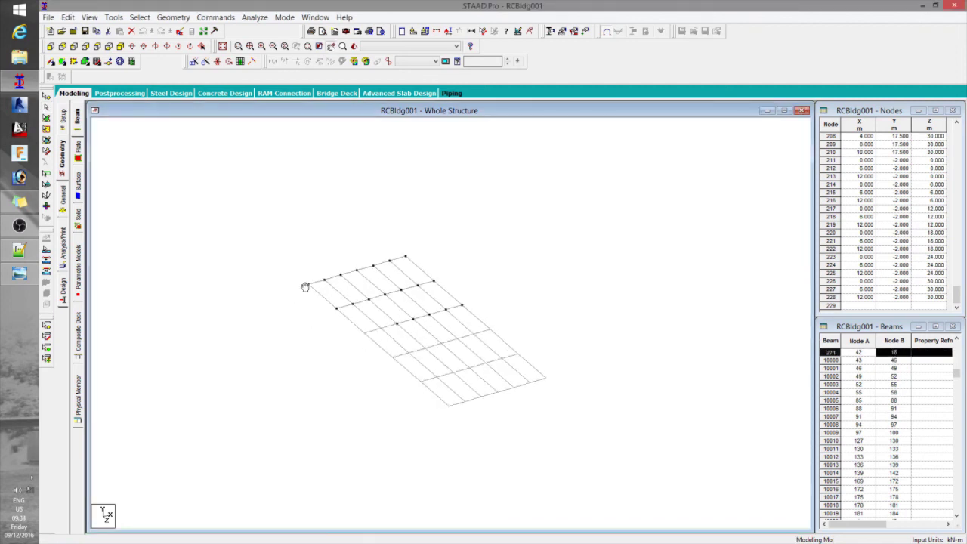
{"action": "scroll", "coordinate": [298, 282], "scroll_direction": "up", "scroll_amount": 3}
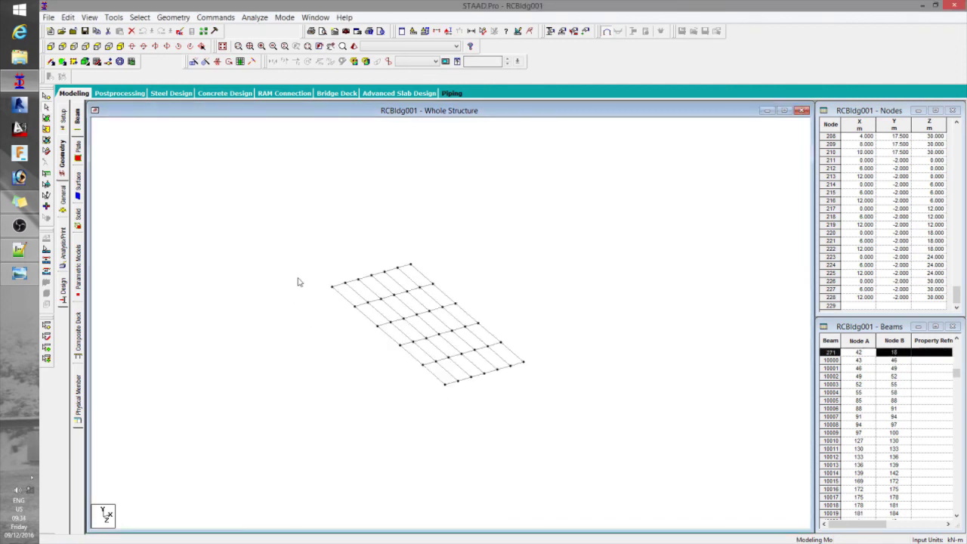
{"action": "scroll", "coordinate": [299, 281], "scroll_direction": "down", "scroll_amount": 2}
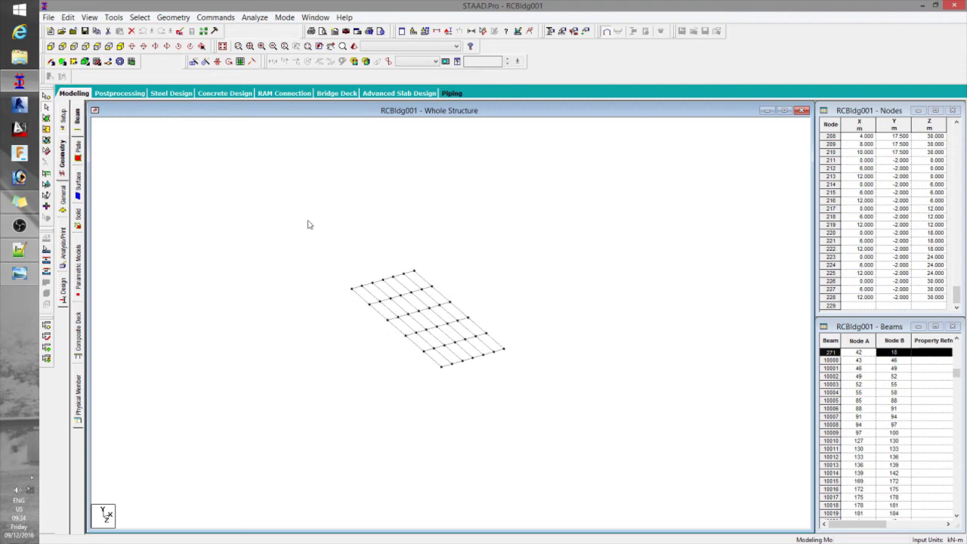
{"action": "key", "text": "shift+n"}
{"action": "scroll", "coordinate": [396, 300], "scroll_direction": "up", "scroll_amount": 1}
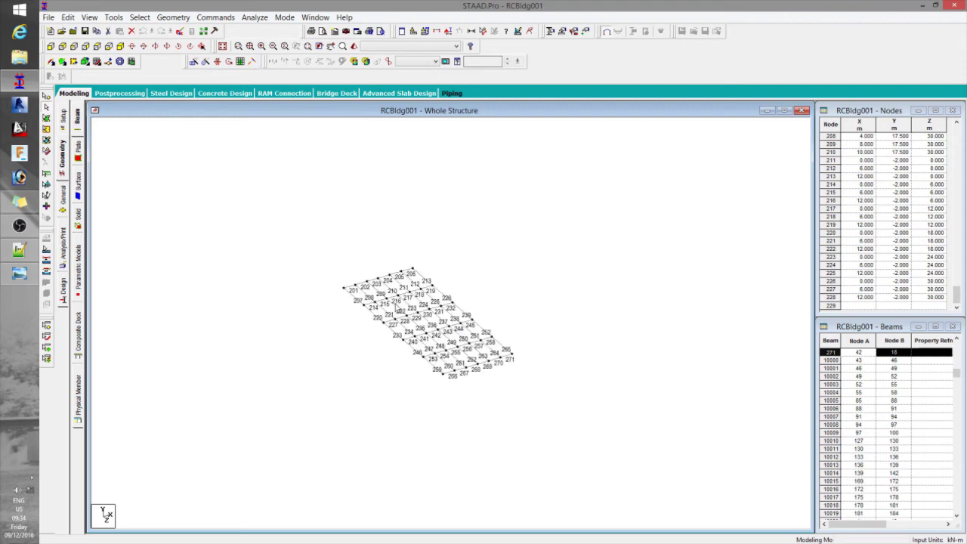
{"action": "scroll", "coordinate": [394, 303], "scroll_direction": "down", "scroll_amount": 2}
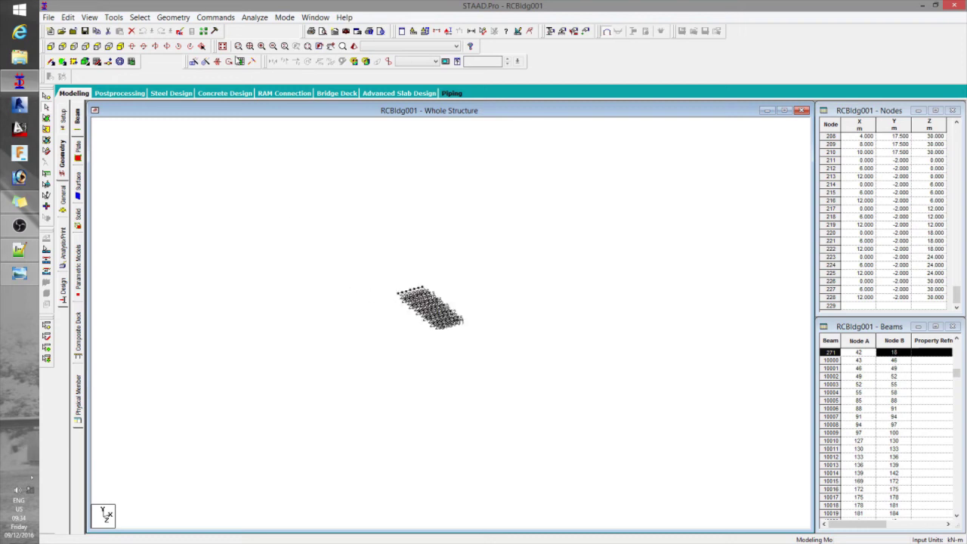
{"action": "left_click", "coordinate": [239, 46]}
{"action": "left_click_drag", "start_coordinate": [339, 263], "coordinate": [527, 409]}
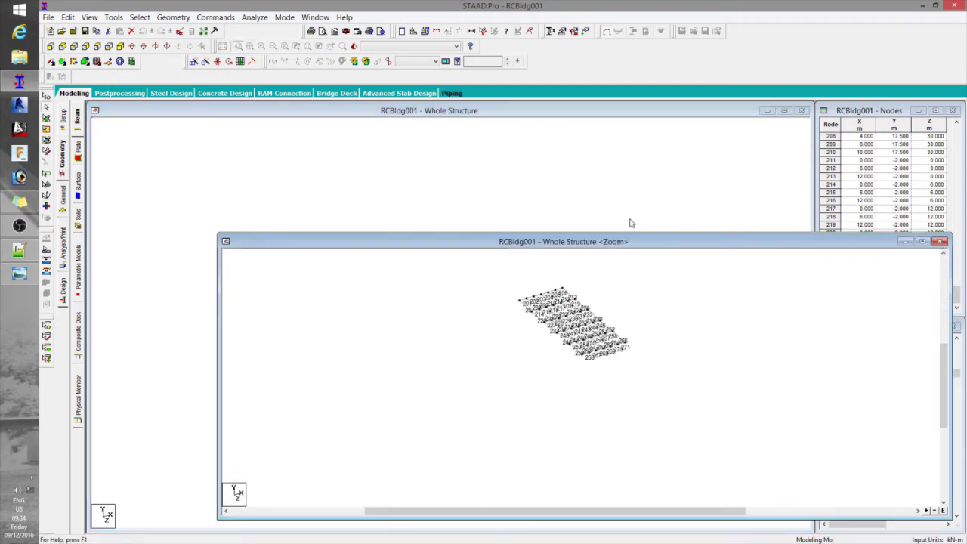
{"action": "left_click", "coordinate": [940, 241]}
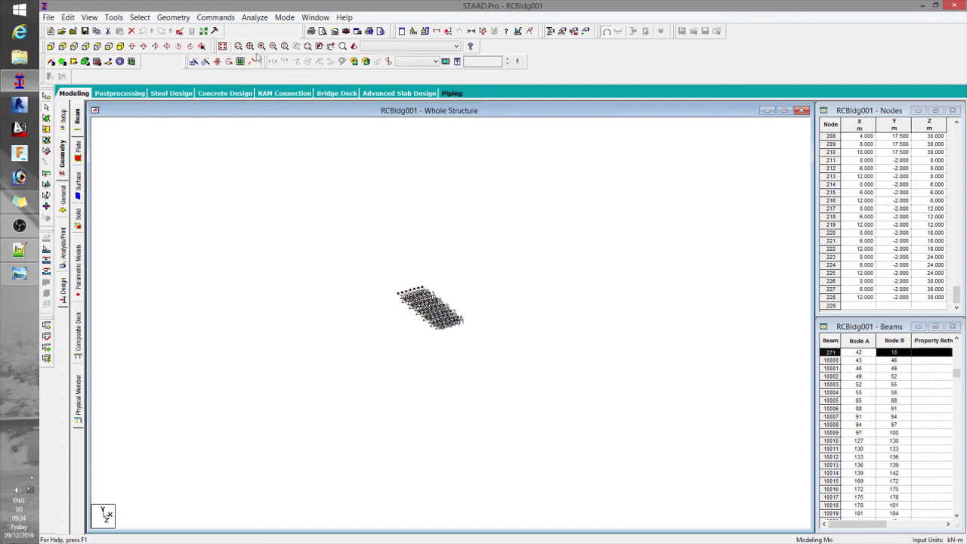
Examine the new beam numbering across the isolated floor grid at a readable size.
{"action": "left_click", "coordinate": [262, 47]}
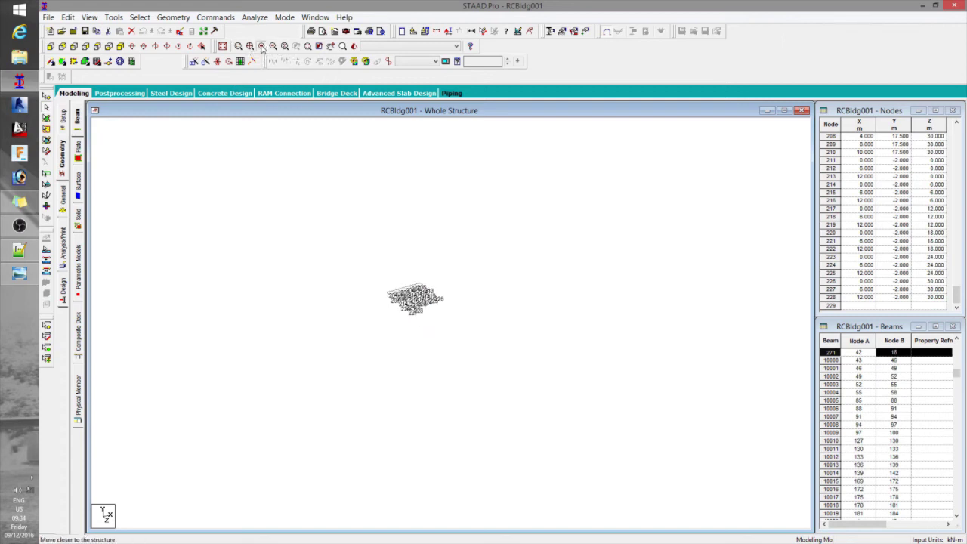
{"action": "left_click", "coordinate": [262, 47]}
{"action": "left_click", "coordinate": [263, 47]}
{"action": "left_click", "coordinate": [263, 47]}
{"action": "left_click", "coordinate": [263, 46]}
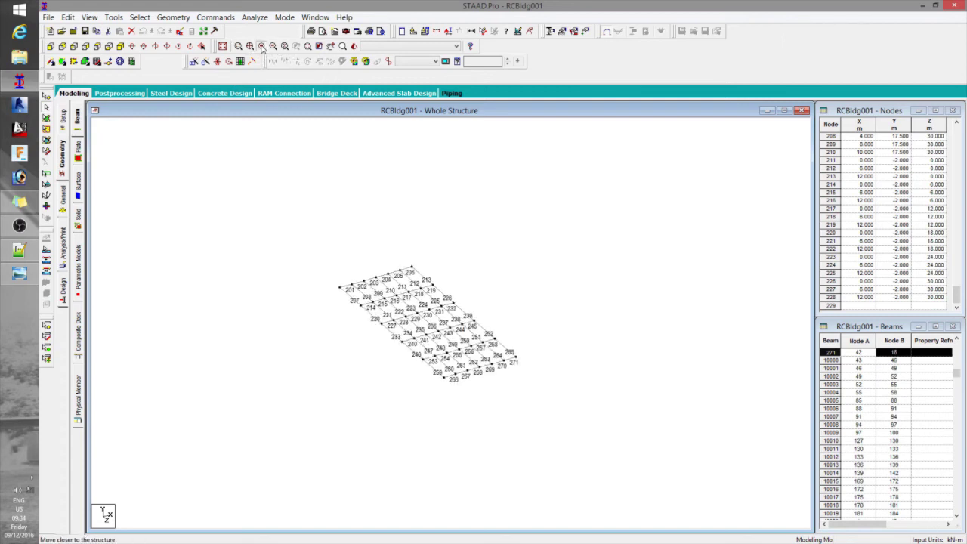
{"action": "left_click", "coordinate": [262, 47]}
{"action": "left_click", "coordinate": [262, 47]}
{"action": "left_click", "coordinate": [262, 47]}
{"action": "left_click", "coordinate": [262, 46]}
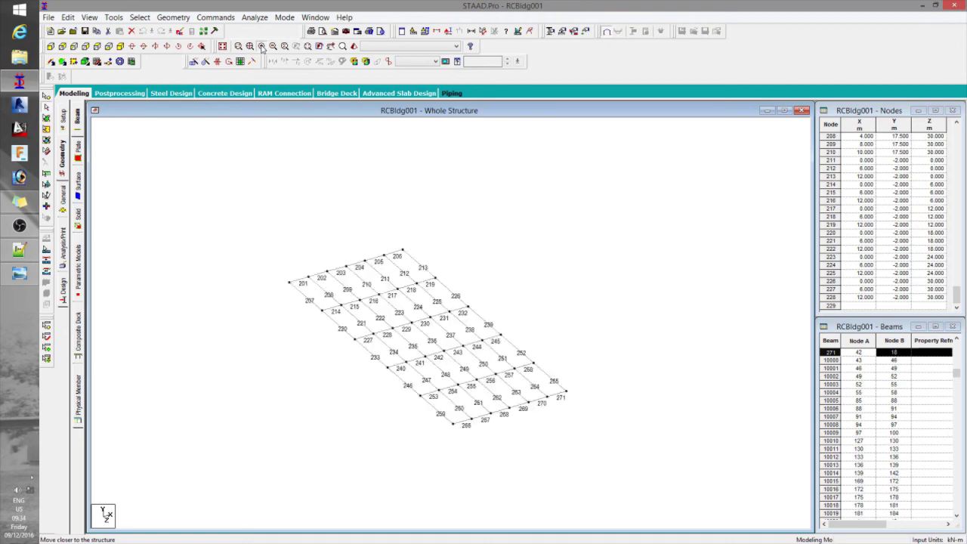
{"action": "left_click", "coordinate": [262, 47]}
{"action": "left_click", "coordinate": [263, 47]}
{"action": "left_click", "coordinate": [262, 47]}
{"action": "left_click", "coordinate": [263, 46]}
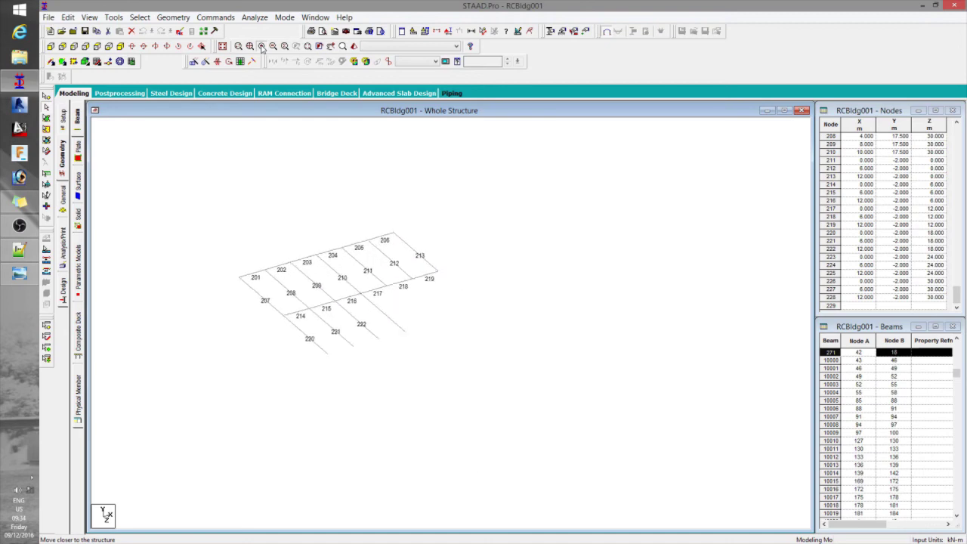
{"action": "left_click", "coordinate": [262, 47]}
{"action": "left_click", "coordinate": [262, 47]}
{"action": "left_click", "coordinate": [262, 47]}
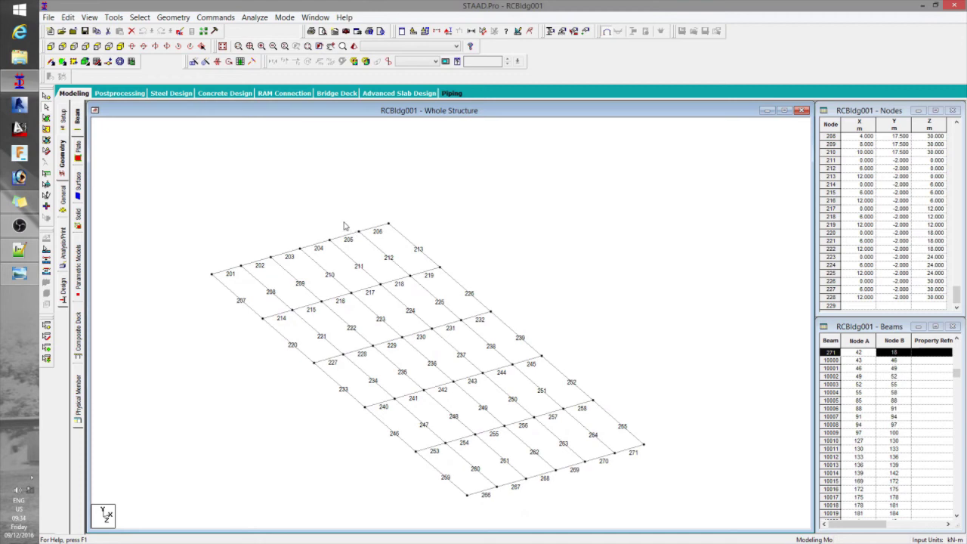
{"action": "middle_click_drag", "start_coordinate": [394, 287], "coordinate": [404, 248]}
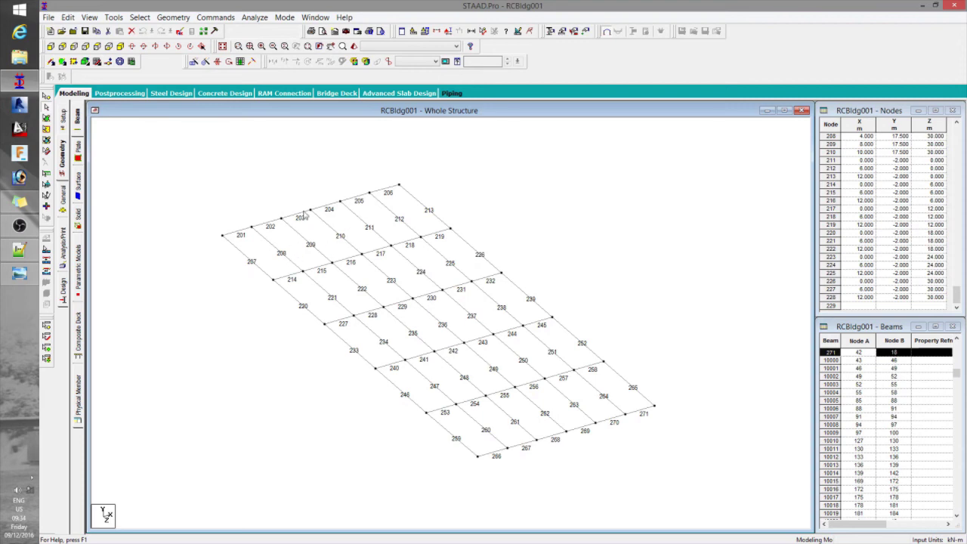
{"action": "middle_click", "coordinate": [251, 221]}
{"action": "middle_click_drag", "start_coordinate": [251, 221], "coordinate": [244, 216]}
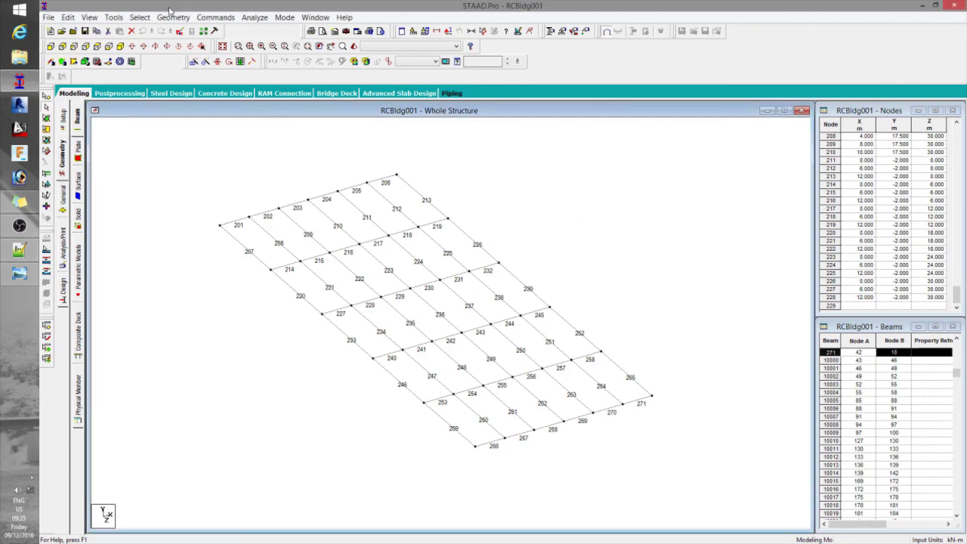
Create a group named 2PBEAMS of type Beam for the isolated floor grid.
{"action": "left_click", "coordinate": [114, 18]}
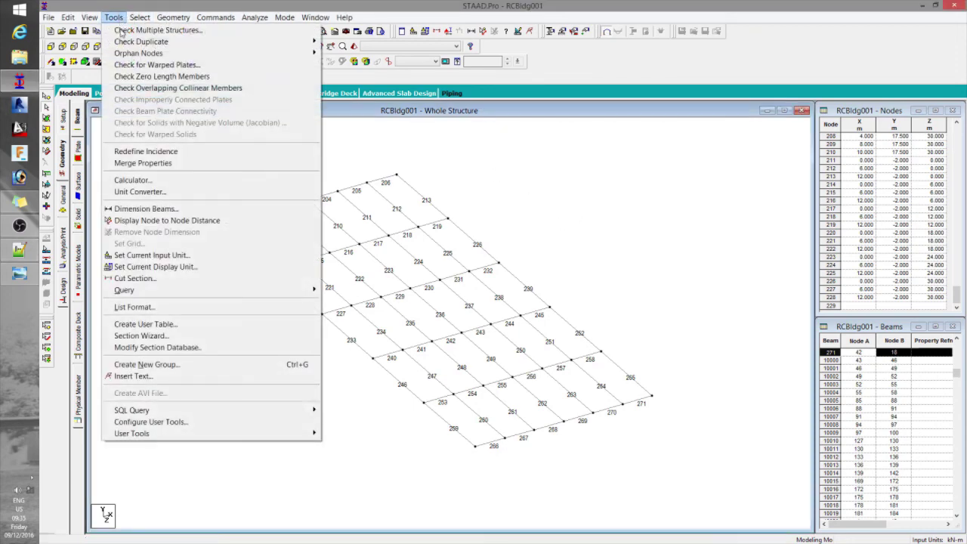
{"action": "left_click", "coordinate": [190, 366]}
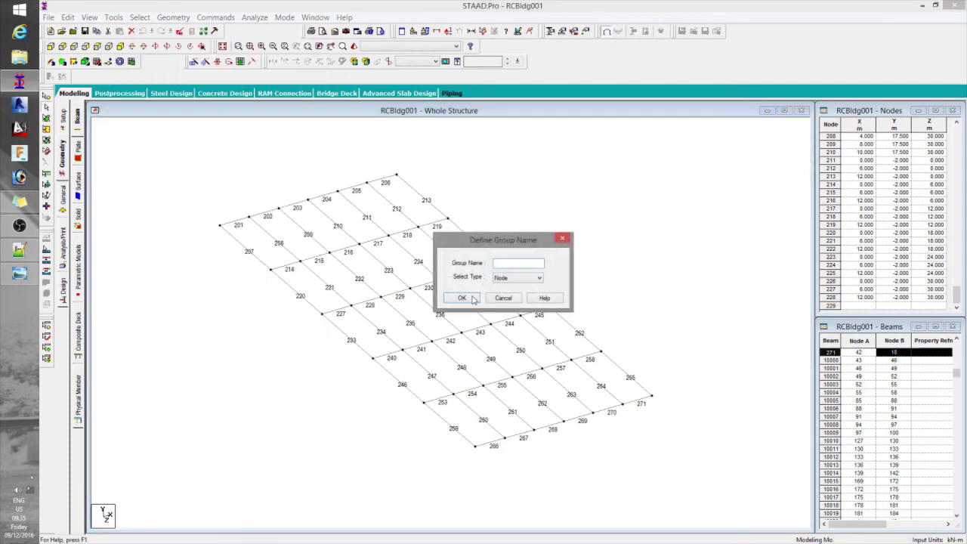
{"action": "left_click", "coordinate": [504, 278]}
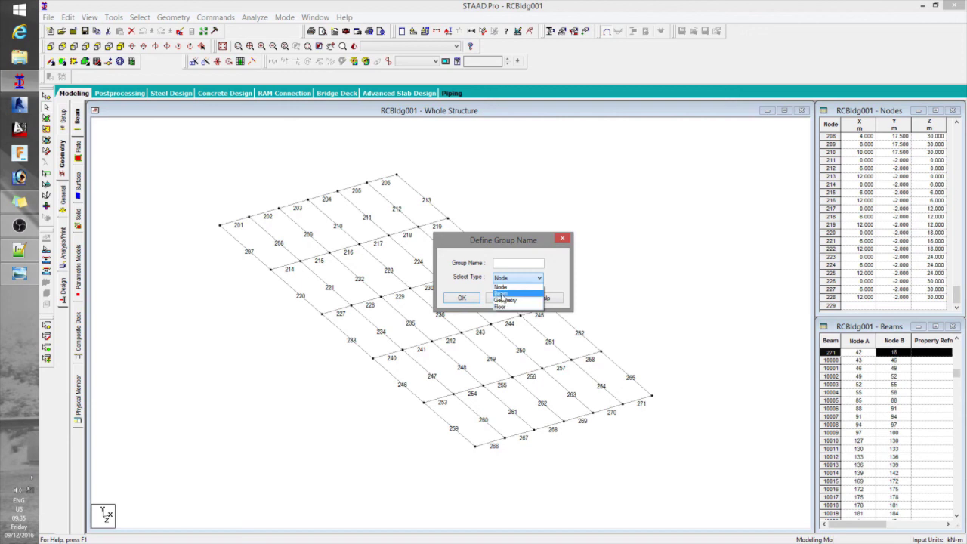
{"action": "left_click", "coordinate": [503, 297]}
{"action": "left_click", "coordinate": [505, 263]}
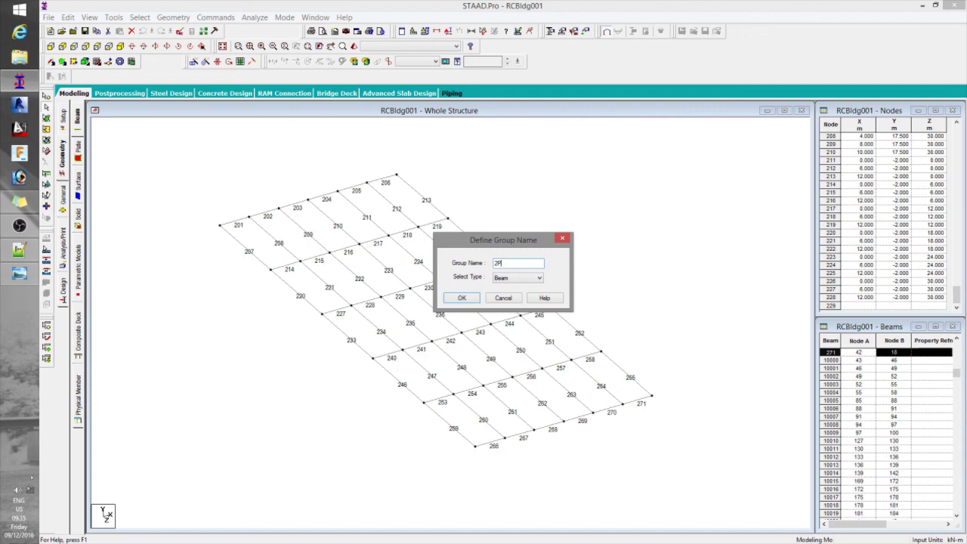
{"action": "type", "text": "BEAMS"}
{"action": "left_click", "coordinate": [472, 300]}
Clear the selection and select the isolated floor's beams parallel to X, adding those parallel to Z.
{"action": "middle_click_drag", "start_coordinate": [393, 189], "coordinate": [475, 181]}
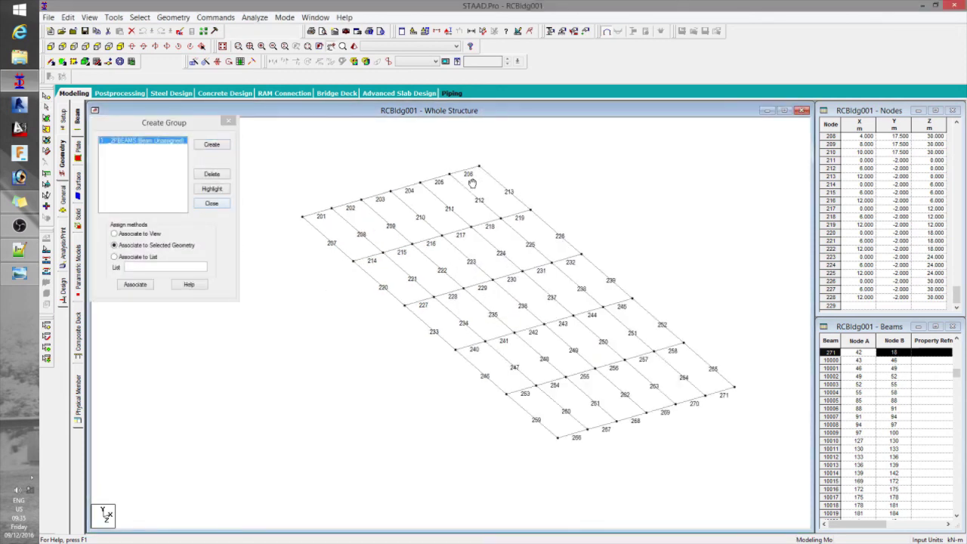
{"action": "left_click", "coordinate": [340, 160]}
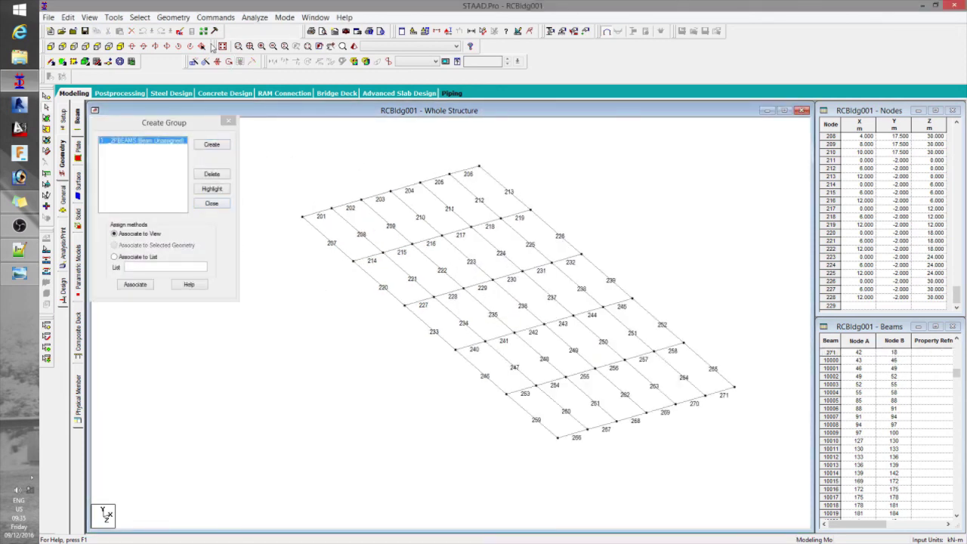
{"action": "left_click", "coordinate": [173, 16]}
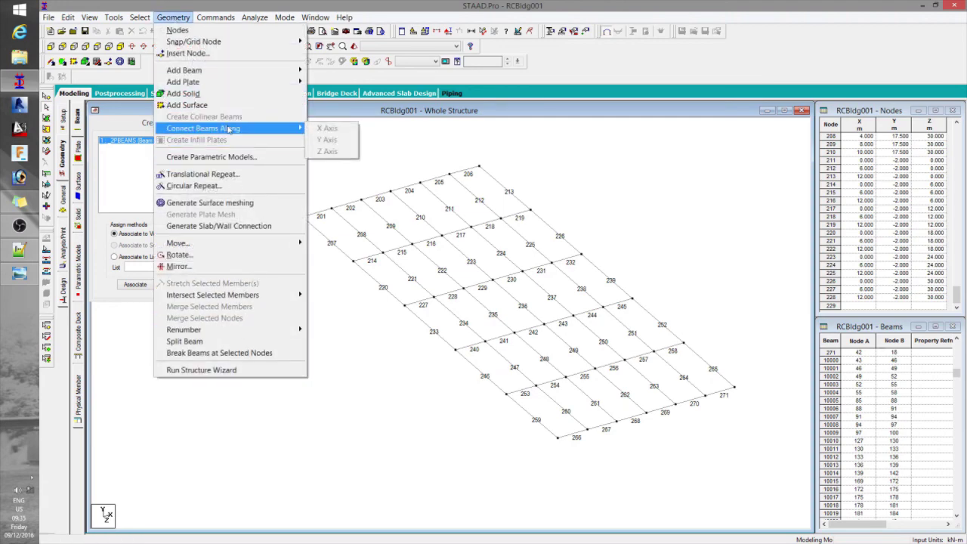
{"action": "key", "text": "Left"}
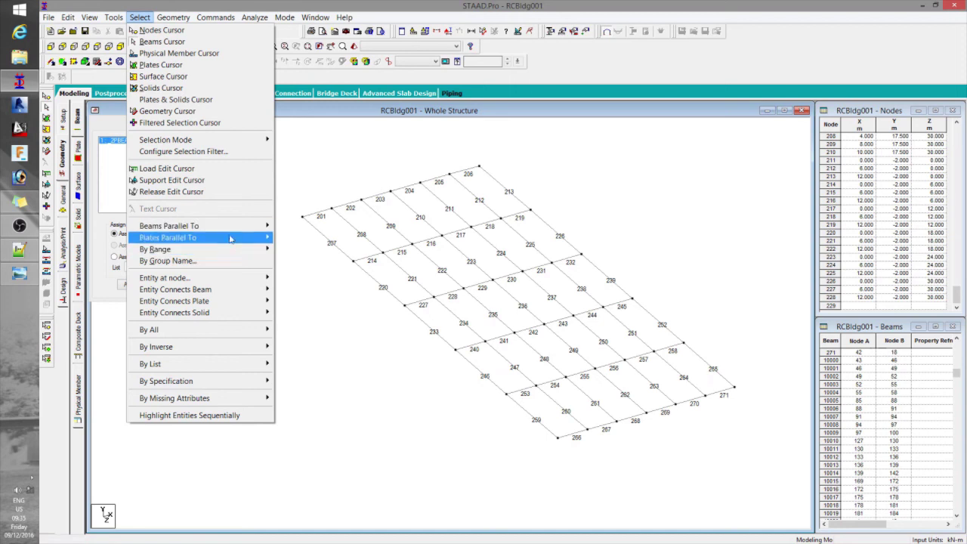
{"action": "mouse_move", "coordinate": [229, 227]}
{"action": "left_click", "coordinate": [288, 226]}
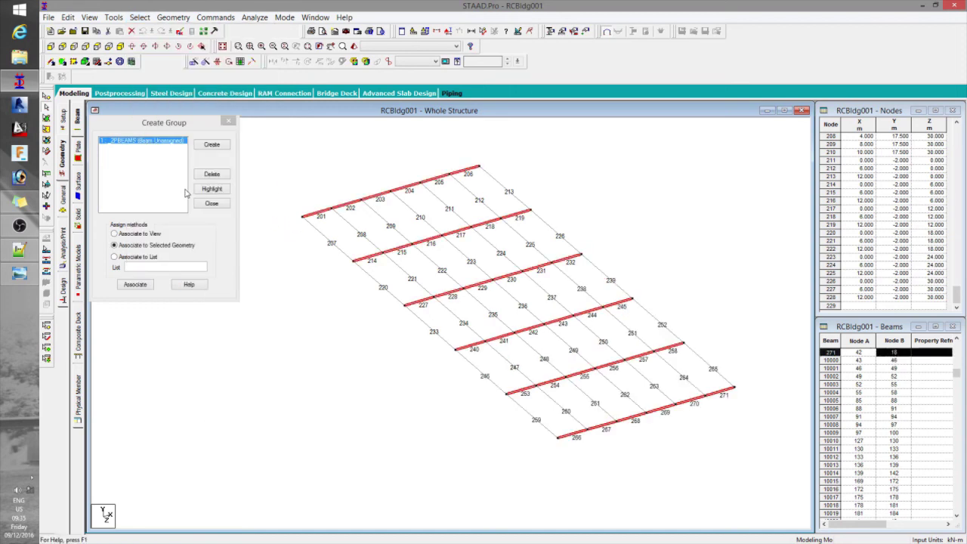
{"action": "key", "text": "alt+s"}
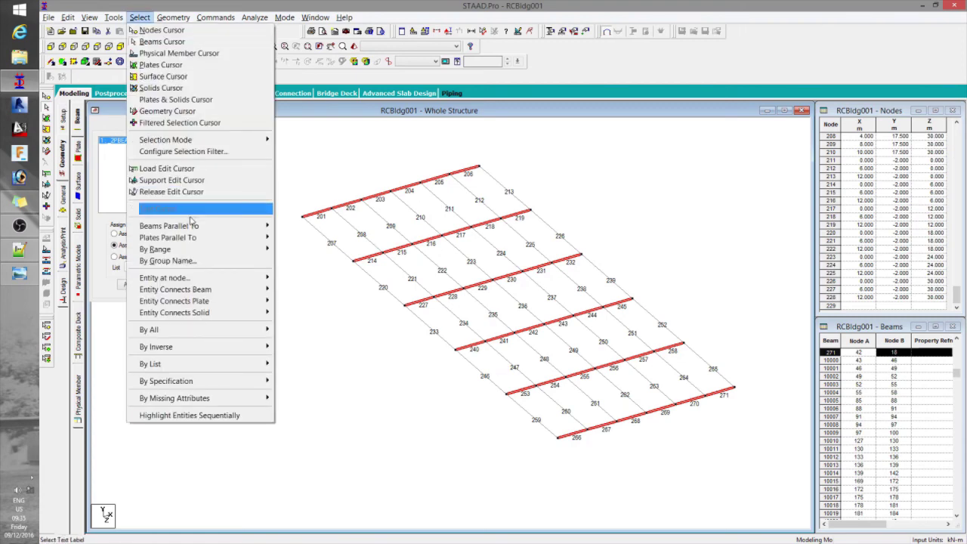
{"action": "mouse_move", "coordinate": [195, 229]}
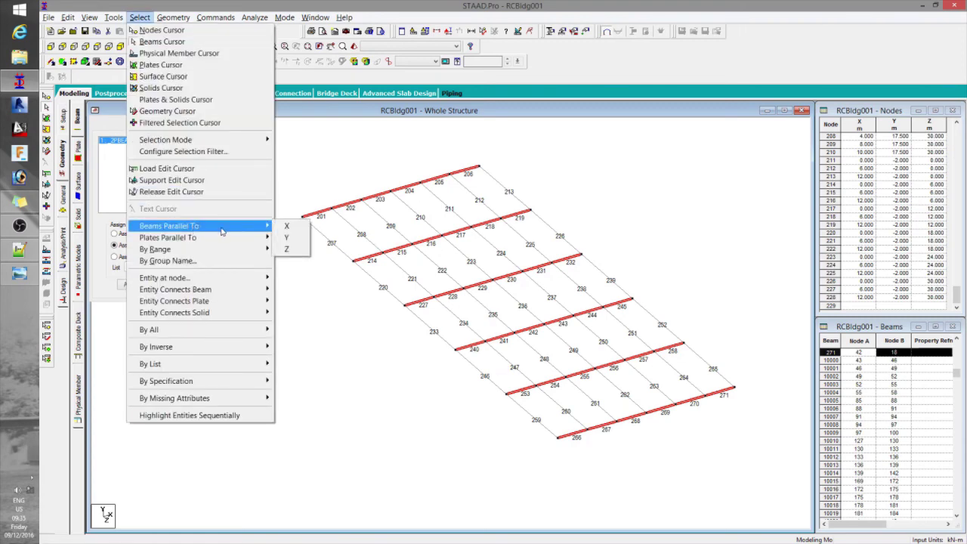
{"action": "left_click", "coordinate": [287, 250]}
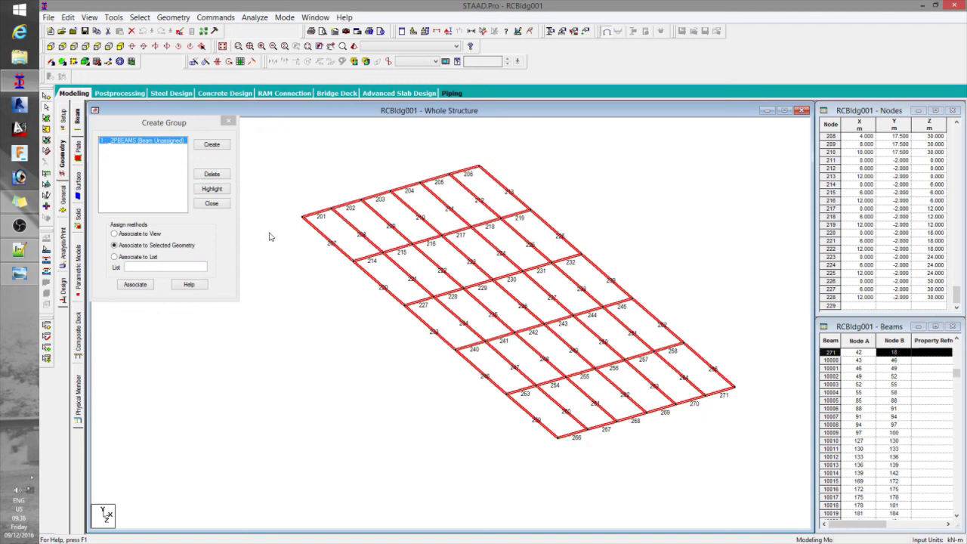
Delete the unassigned 2PBEAMS group and create a group named 2PBEAMSX of type Beam.
{"action": "left_click", "coordinate": [212, 174]}
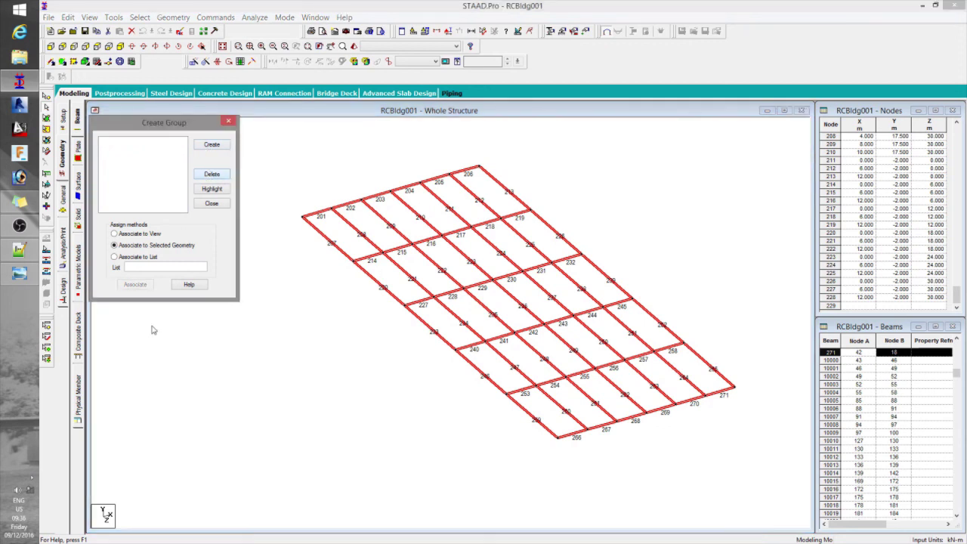
{"action": "left_click", "coordinate": [211, 144]}
{"action": "left_click_drag", "start_coordinate": [180, 175], "coordinate": [310, 189]}
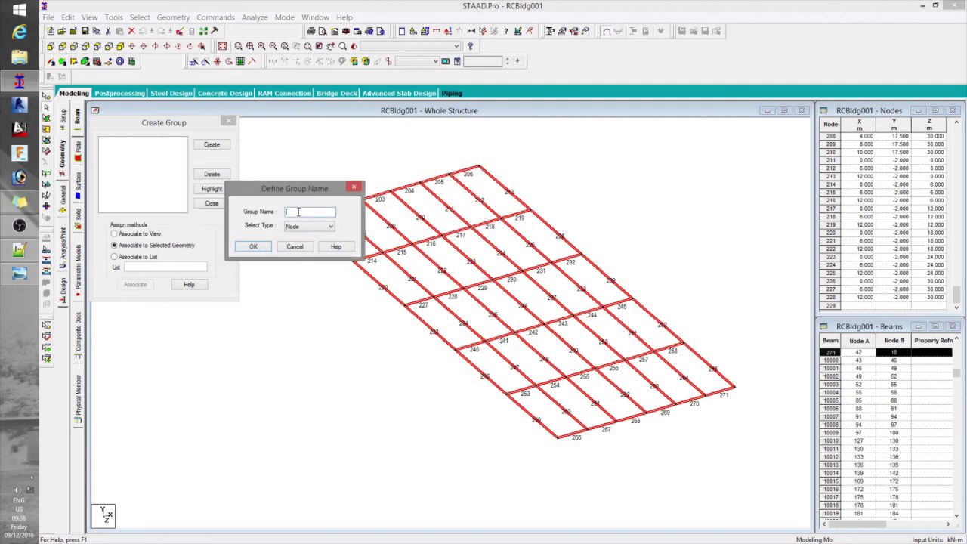
{"action": "type", "text": "2PBEAMSX"}
{"action": "left_click", "coordinate": [299, 228]}
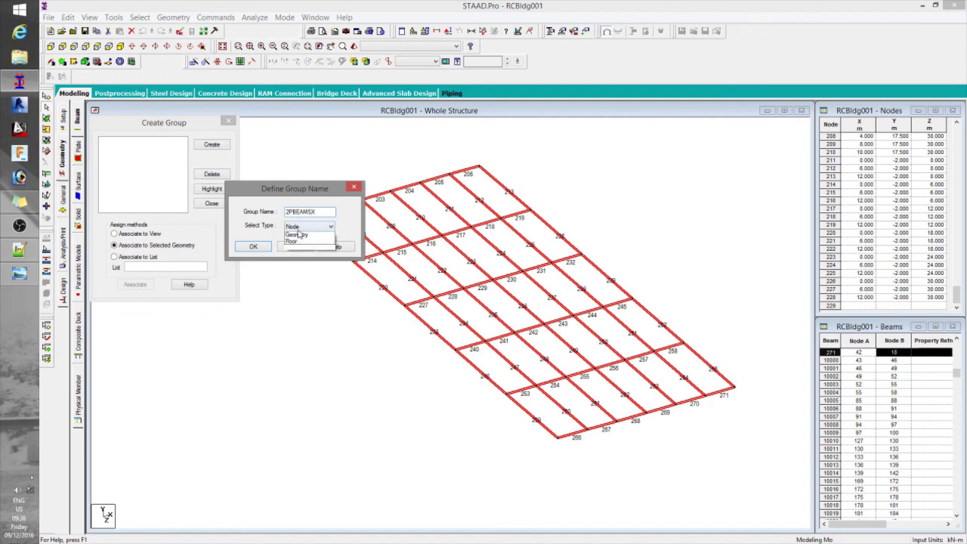
{"action": "left_click", "coordinate": [298, 240]}
{"action": "left_click", "coordinate": [254, 246]}
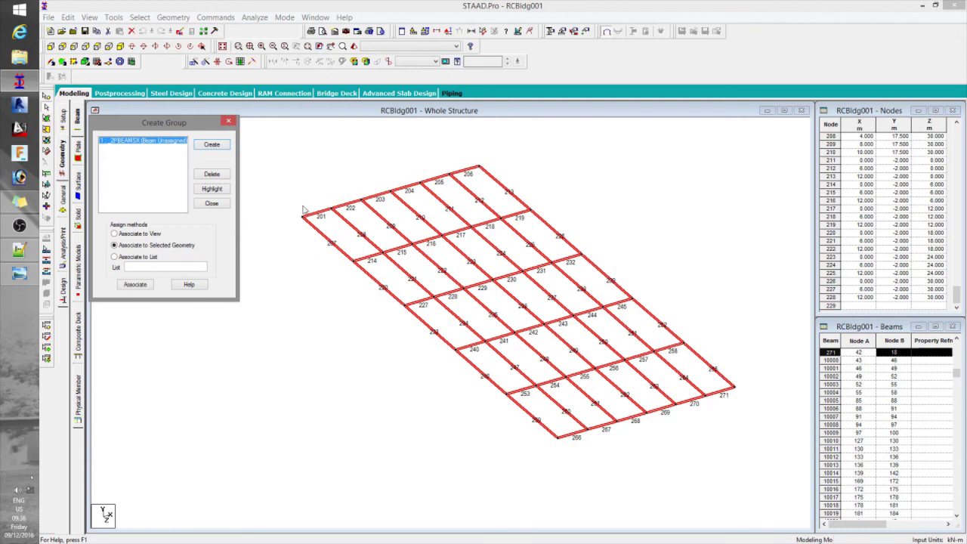
Associate only the isolated floor's beams parallel to X with the 2PBEAMSX group and finish group creation.
{"action": "left_click", "coordinate": [299, 178]}
{"action": "key", "text": "alt+s"}
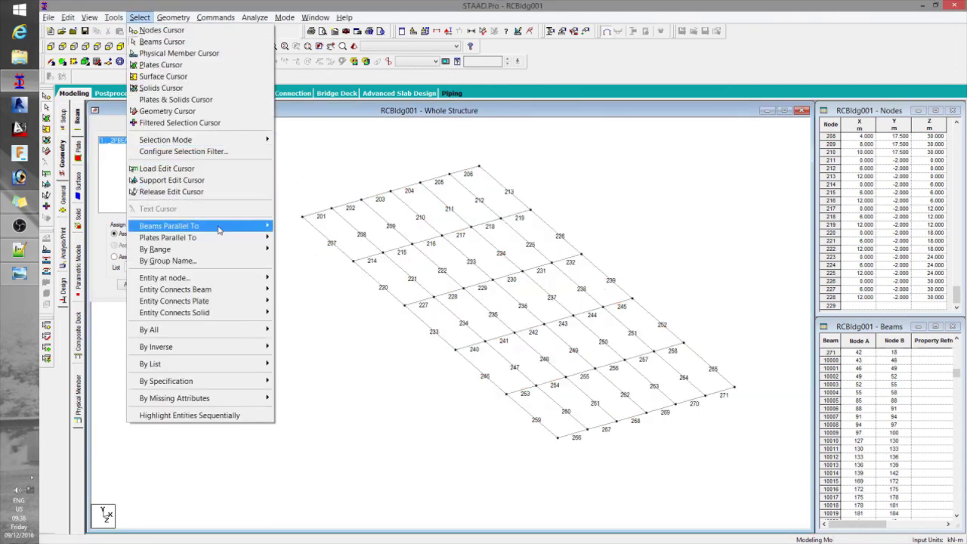
{"action": "mouse_move", "coordinate": [261, 226]}
{"action": "left_click", "coordinate": [294, 230]}
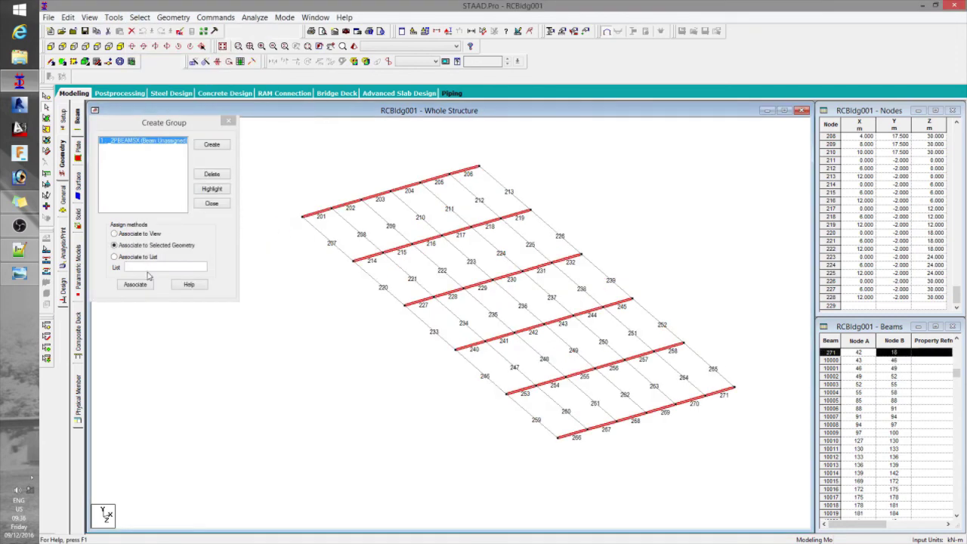
{"action": "left_click", "coordinate": [143, 285]}
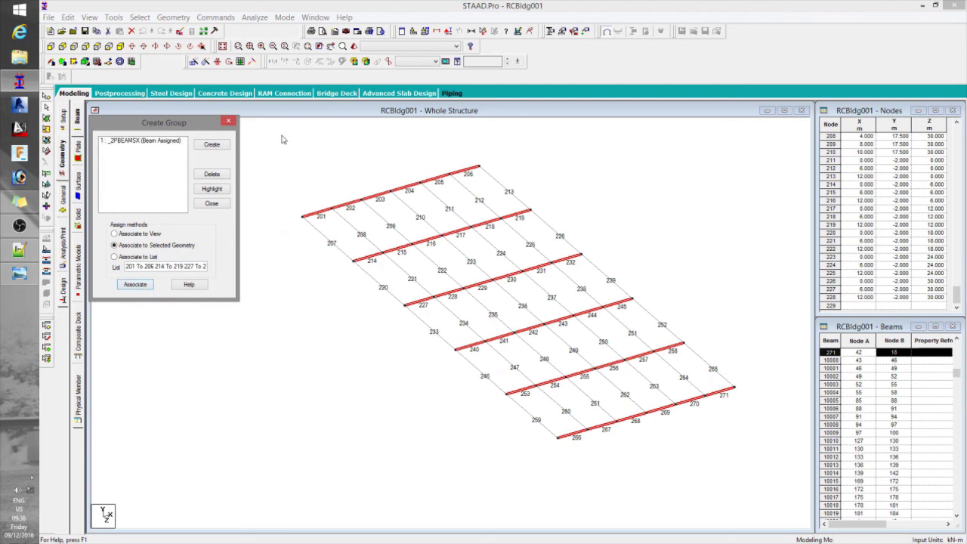
{"action": "left_click", "coordinate": [291, 161]}
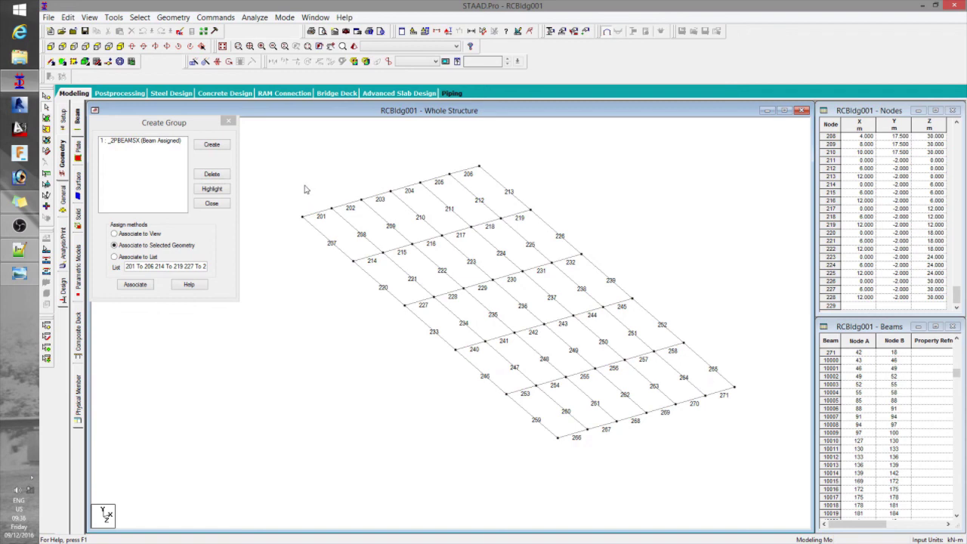
{"action": "left_click", "coordinate": [228, 120]}
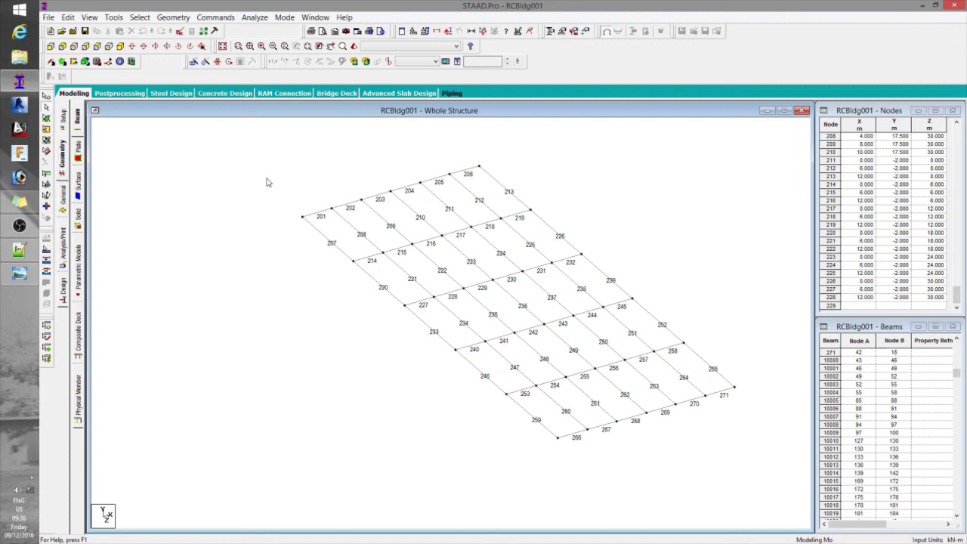